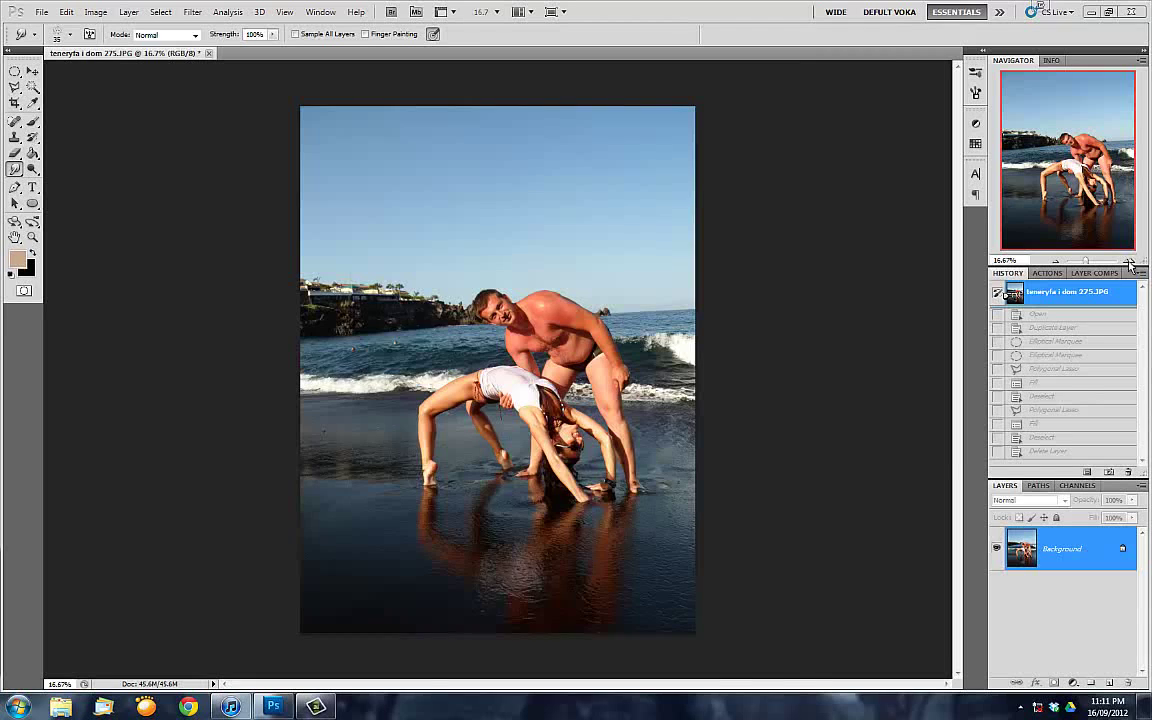
Duplicate the Background photo layer
{"action": "left_click", "coordinate": [1128, 262]}
{"action": "right_click", "coordinate": [1060, 549]}
{"action": "left_click", "coordinate": [1050, 573]}
{"action": "key", "text": "Return"}
Outline the man with the Polygonal Lasso and Content-Aware fill him away
{"action": "key", "text": "ctrl+plus"}
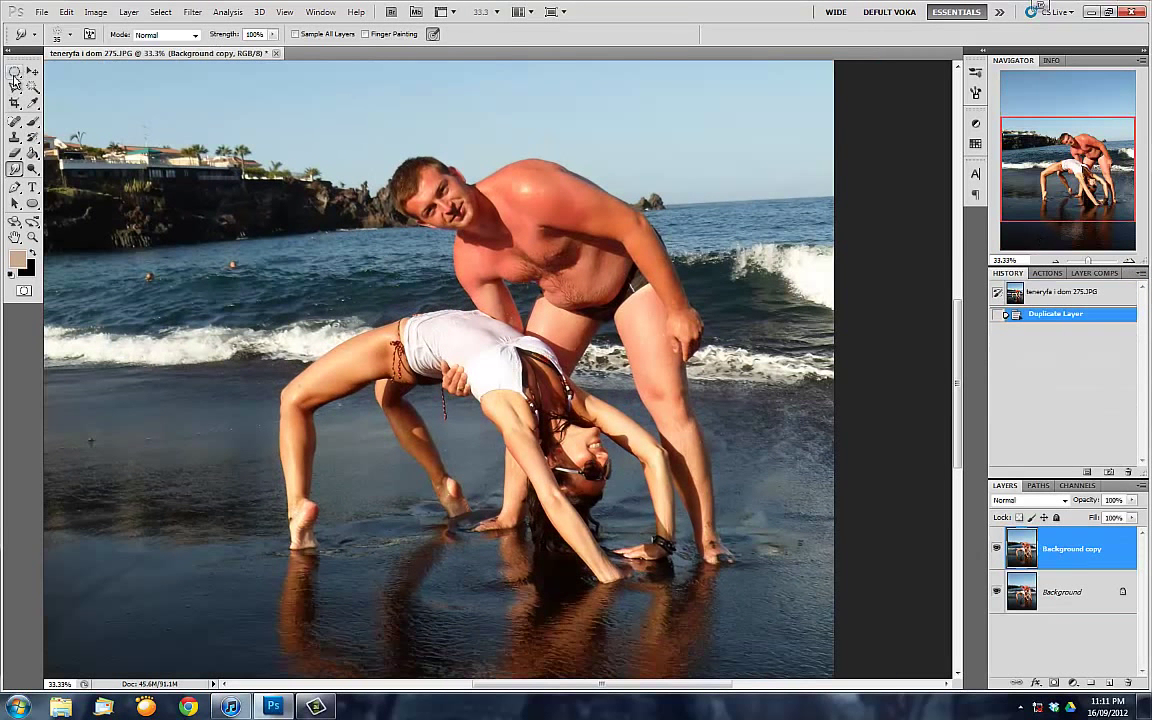
{"action": "left_click", "coordinate": [14, 86]}
{"action": "left_click", "coordinate": [390, 170]}
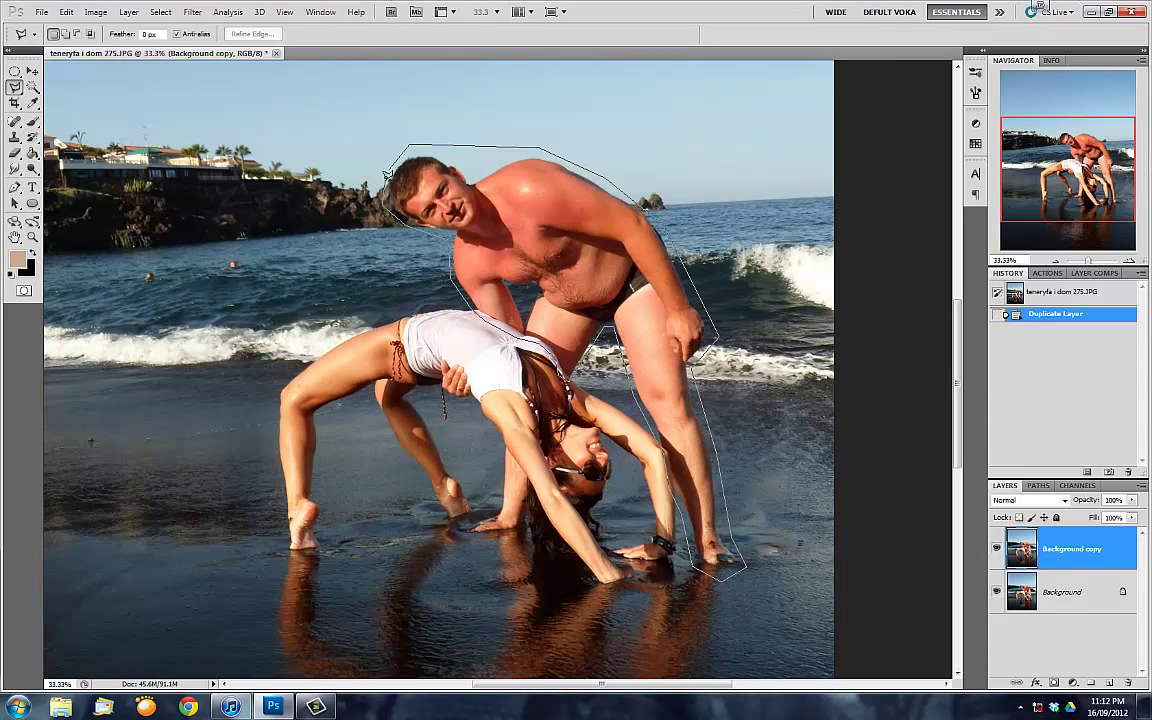
{"action": "left_click", "coordinate": [386, 175]}
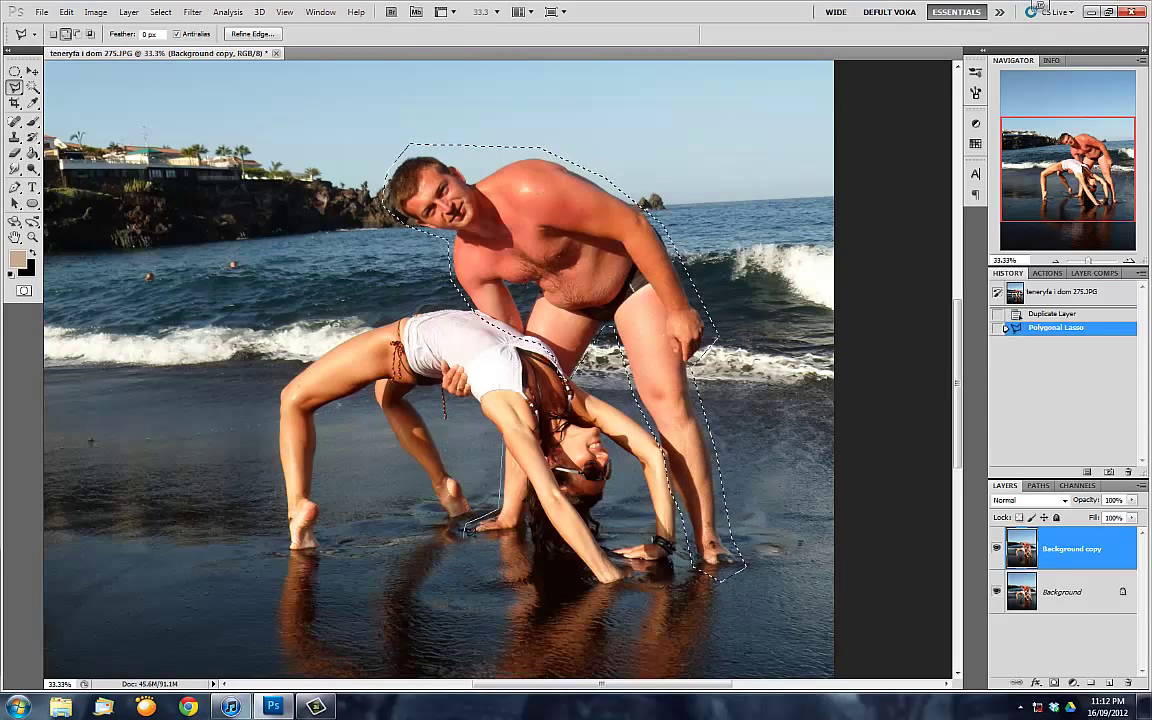
{"action": "double_click", "coordinate": [525, 528]}
{"action": "double_click", "coordinate": [590, 392]}
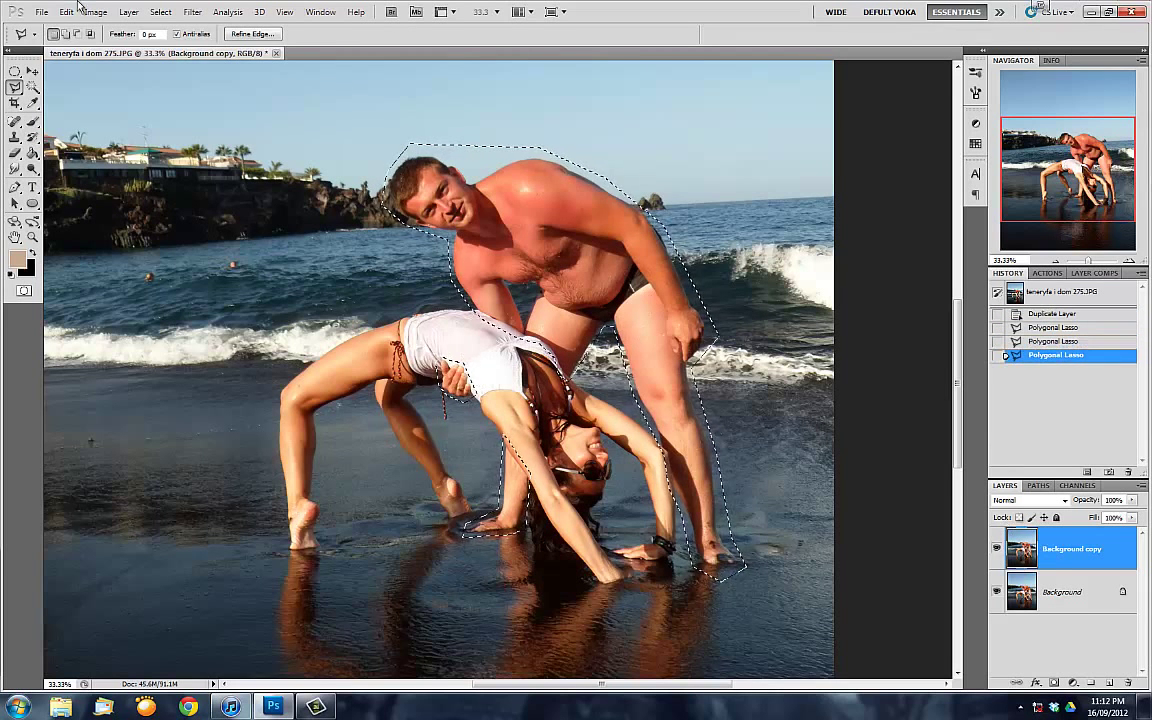
{"action": "key", "text": "shift+F5"}
{"action": "key", "text": "Return"}
Deselect and hide the filled Background copy layer
{"action": "key", "text": "ctrl+d"}
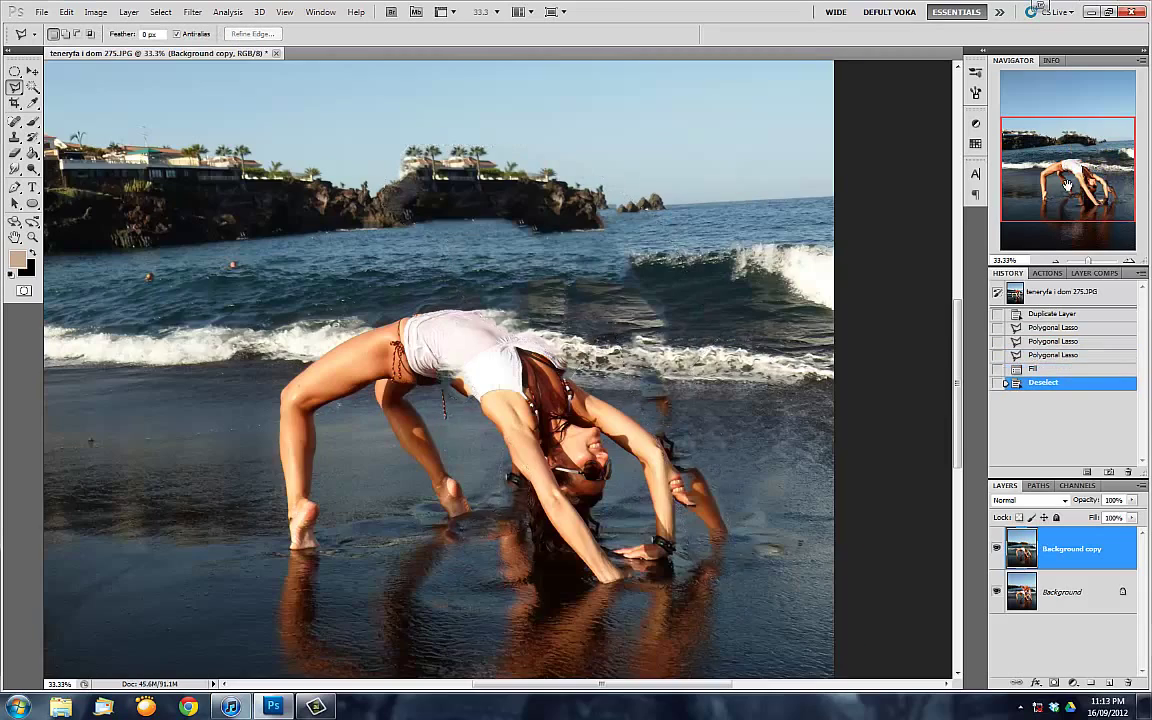
{"action": "key", "text": "ctrl+plus"}
{"action": "key", "text": "ctrl+plus"}
{"action": "key", "text": "ctrl+plus"}
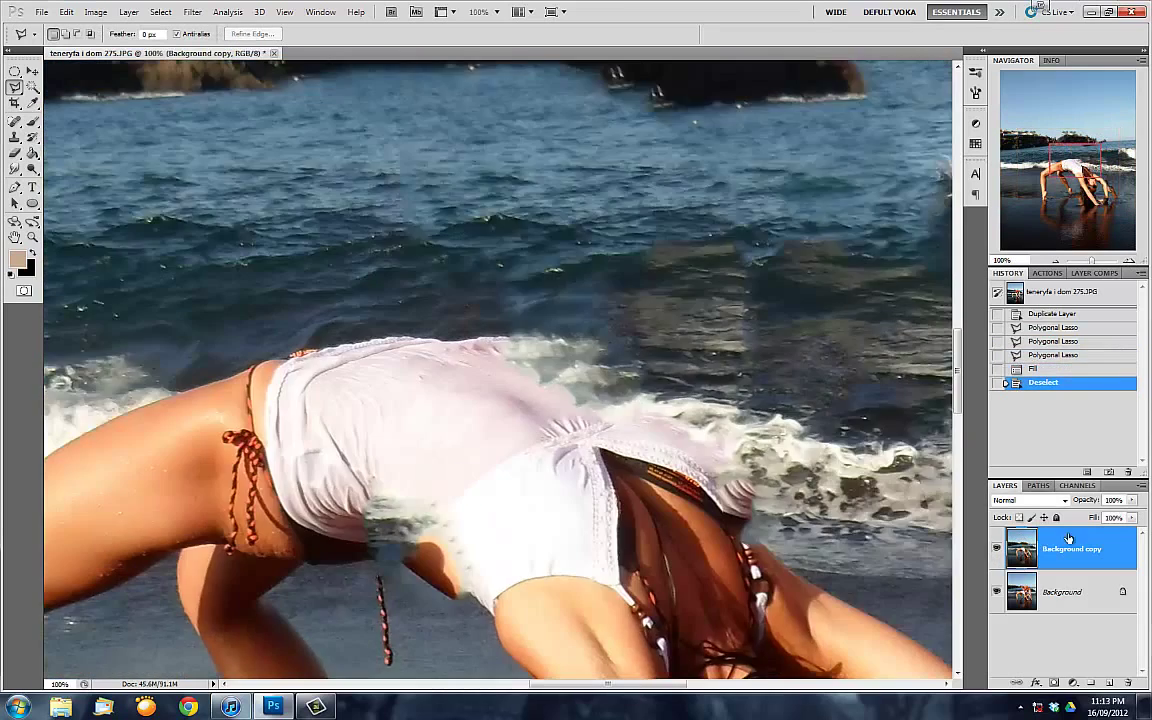
{"action": "left_click", "coordinate": [996, 549]}
{"action": "key", "text": "ctrl+plus"}
{"action": "key", "text": "ctrl+plus"}
Turn Background into Layer 0, duplicate it to the top, and pick a 100% Eraser
{"action": "double_click", "coordinate": [1059, 590]}
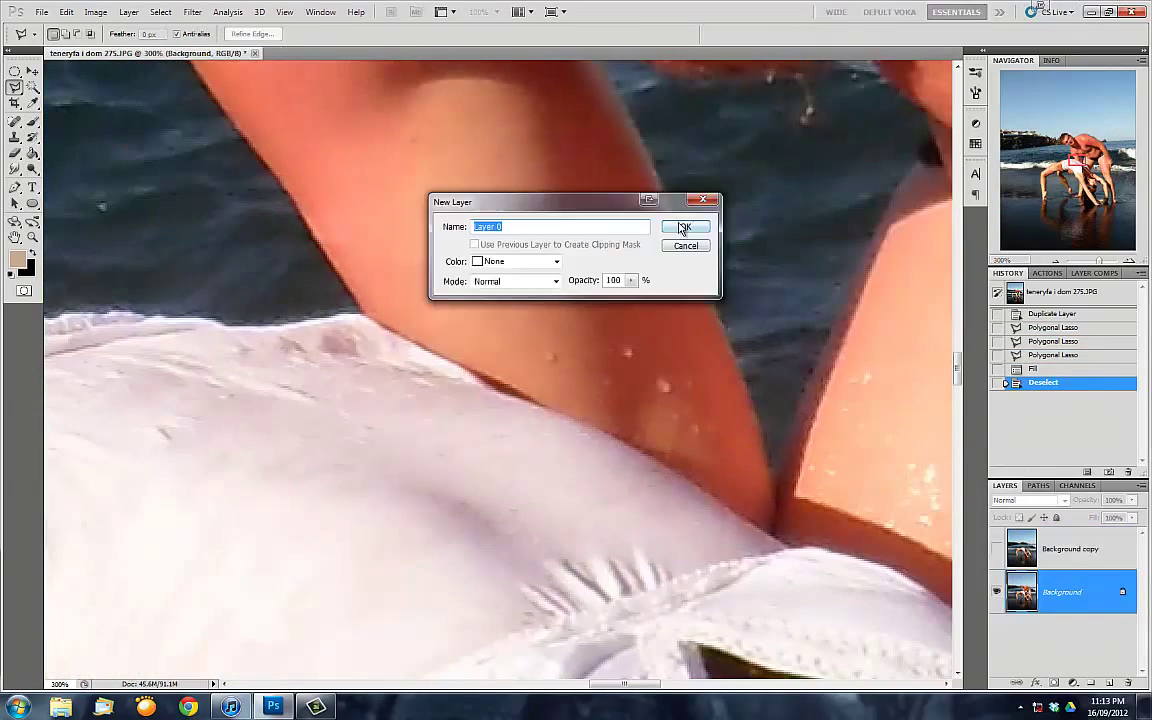
{"action": "key", "text": "Return"}
{"action": "key", "text": "ctrl+j"}
{"action": "key", "text": "ctrl+shift+bracketright"}
{"action": "key", "text": "e"}
{"action": "key", "text": "0"}
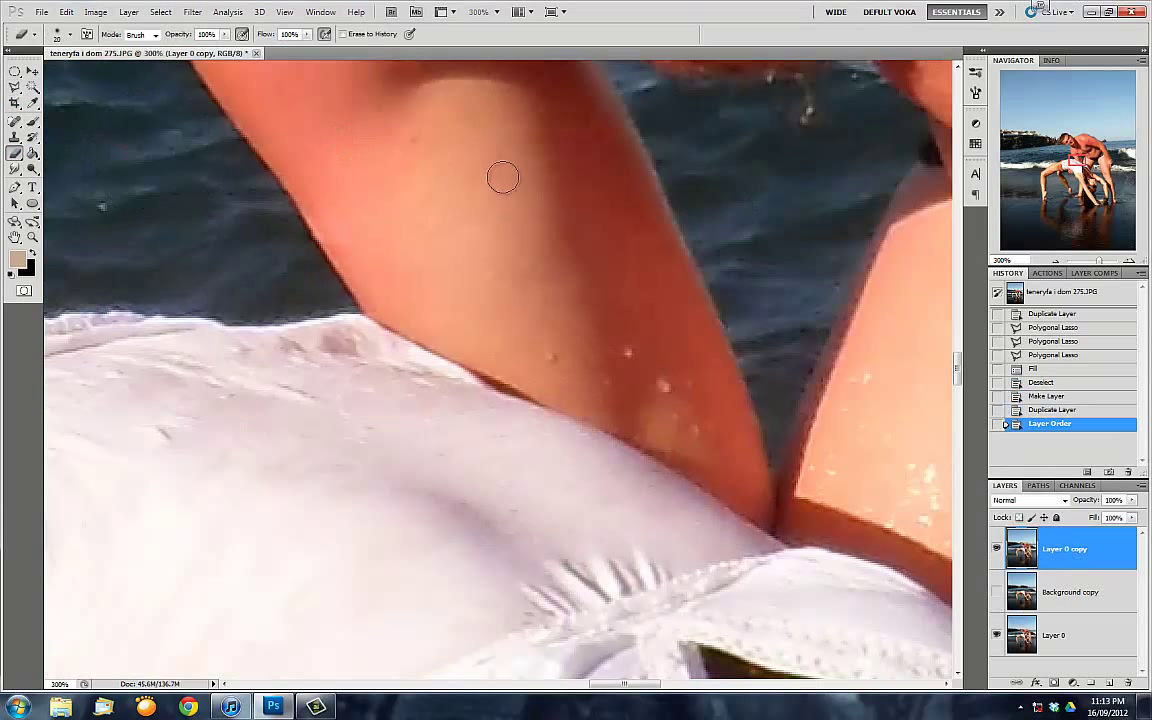
Erase the man's arm and the reddish fringe around the woman's shirt
{"action": "mouse_move", "coordinate": [723, 298]}
{"action": "left_mouse_down"}
{"action": "mouse_move", "coordinate": [378, 257]}
{"action": "mouse_move", "coordinate": [620, 298]}
{"action": "mouse_move", "coordinate": [363, 260]}
{"action": "mouse_move", "coordinate": [373, 297]}
{"action": "mouse_move", "coordinate": [350, 290]}
{"action": "mouse_move", "coordinate": [607, 399]}
{"action": "mouse_move", "coordinate": [771, 501]}
{"action": "mouse_move", "coordinate": [707, 460]}
{"action": "left_mouse_up"}
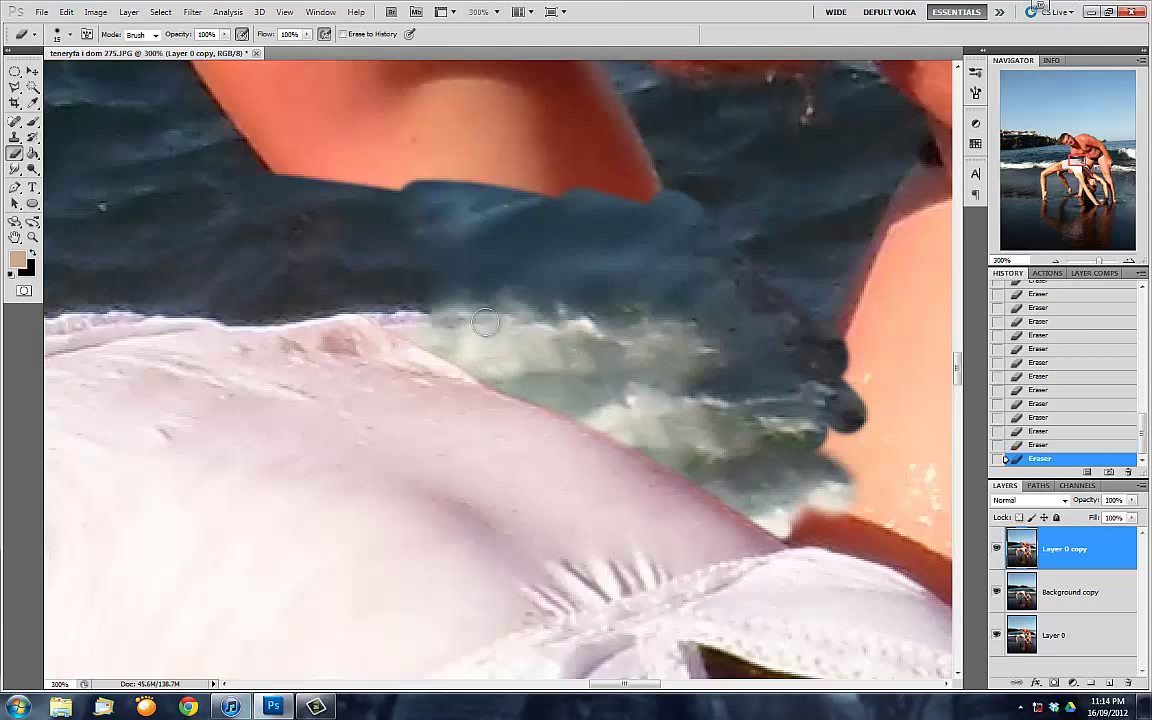
{"action": "left_click_drag", "start_coordinate": [437, 290], "coordinate": [257, 220]}
{"action": "key", "text": "ctrl+minus"}
{"action": "key", "text": "ctrl+minus"}
{"action": "key", "text": "ctrl+minus"}
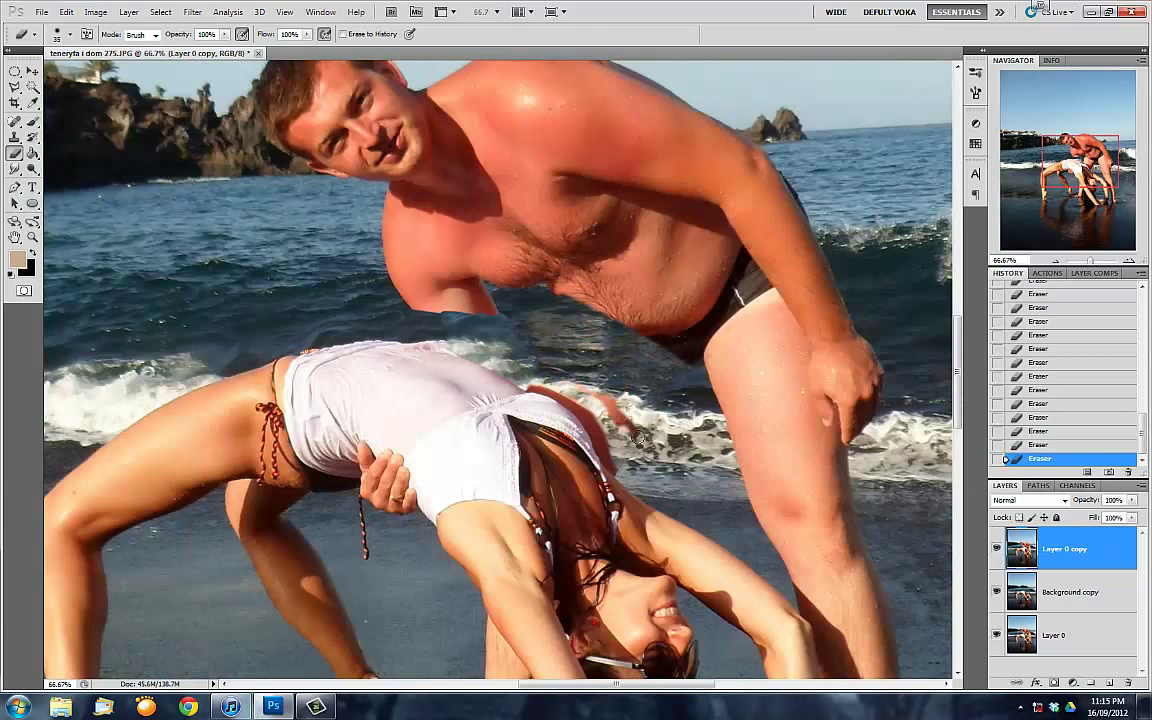
{"action": "scroll", "coordinate": [590, 401], "scroll_direction": "up", "scroll_amount": 1}
{"action": "scroll", "coordinate": [620, 410], "scroll_direction": "up", "scroll_amount": 1}
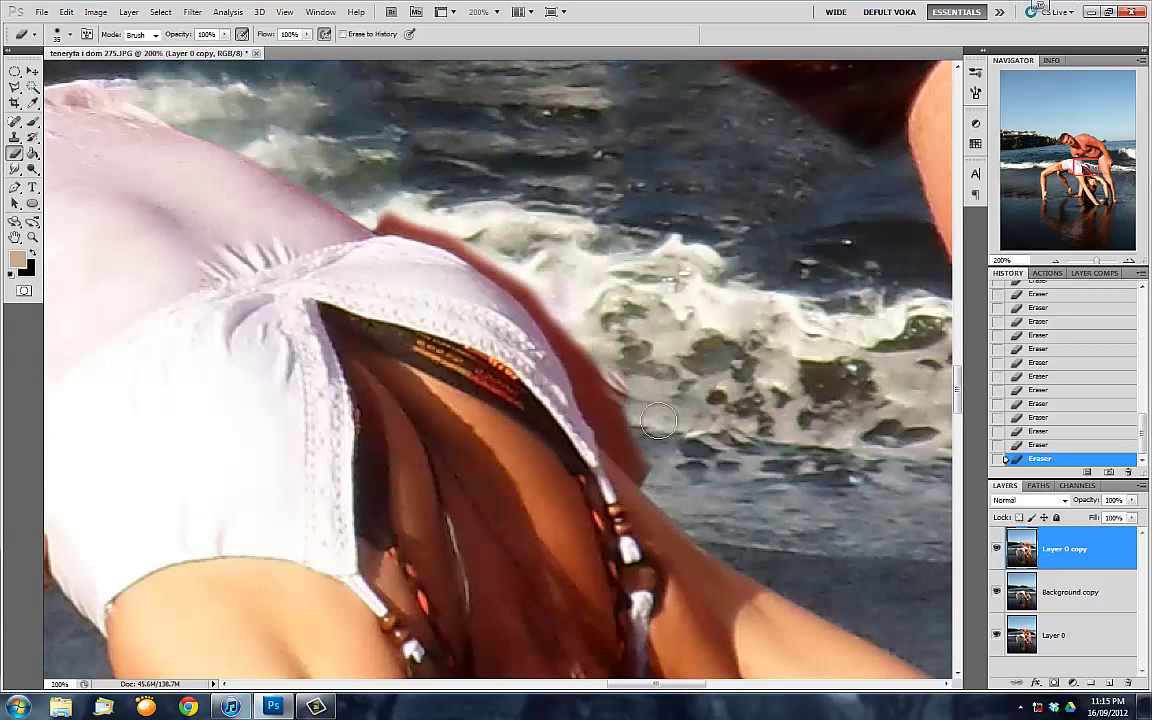
{"action": "left_click_drag", "start_coordinate": [631, 462], "coordinate": [585, 388]}
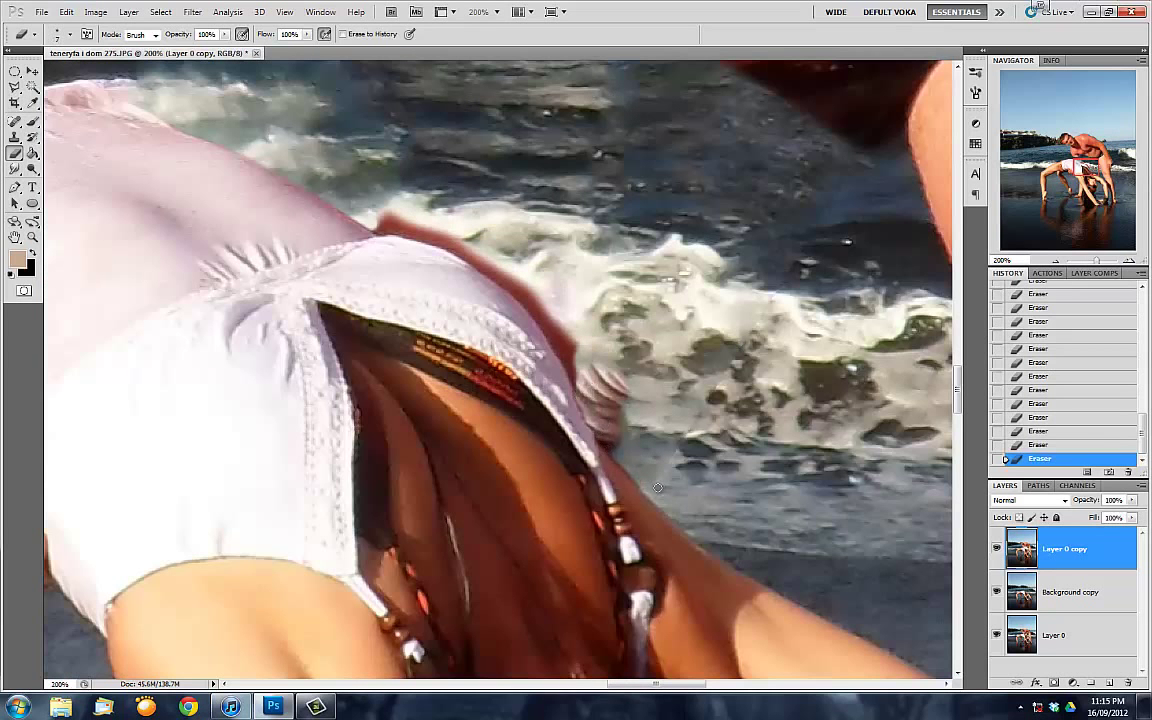
{"action": "mouse_move", "coordinate": [353, 214]}
{"action": "left_mouse_down"}
{"action": "mouse_move", "coordinate": [415, 220]}
{"action": "mouse_move", "coordinate": [452, 242]}
{"action": "left_mouse_up"}
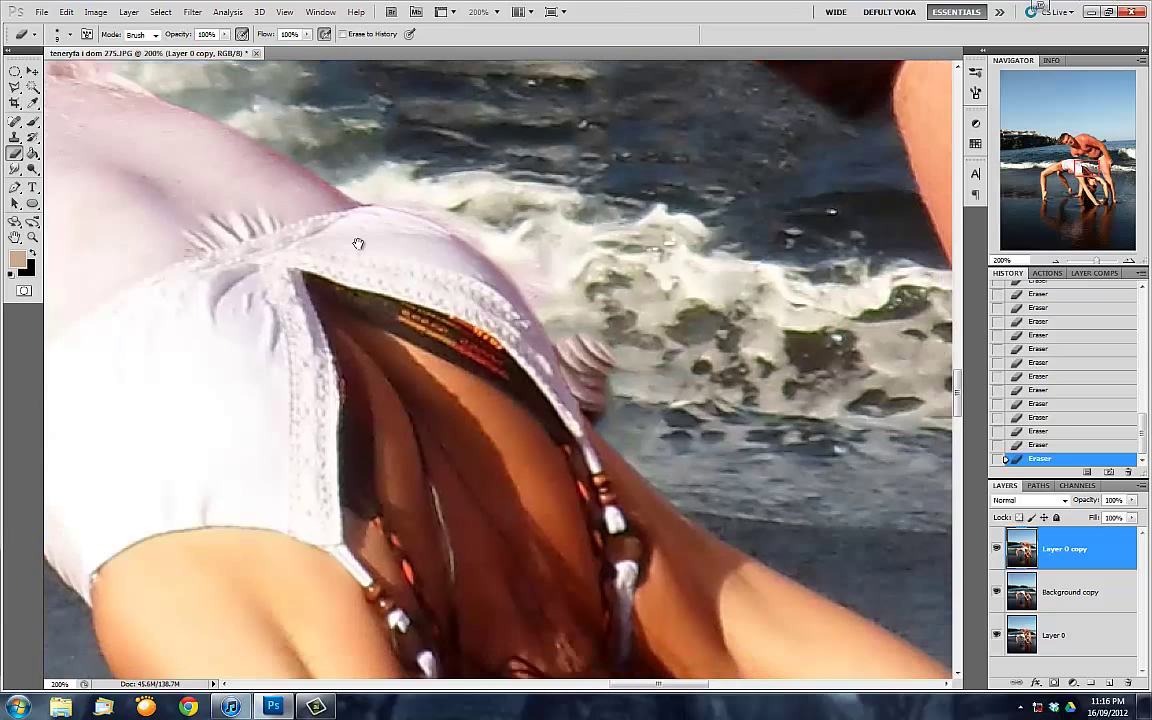
Erase leftovers of the man around the woman's legs, arm and hair
{"action": "scroll", "coordinate": [528, 236], "scroll_direction": "down", "scroll_amount": 5}
{"action": "left_click_drag", "start_coordinate": [490, 310], "coordinate": [523, 371]}
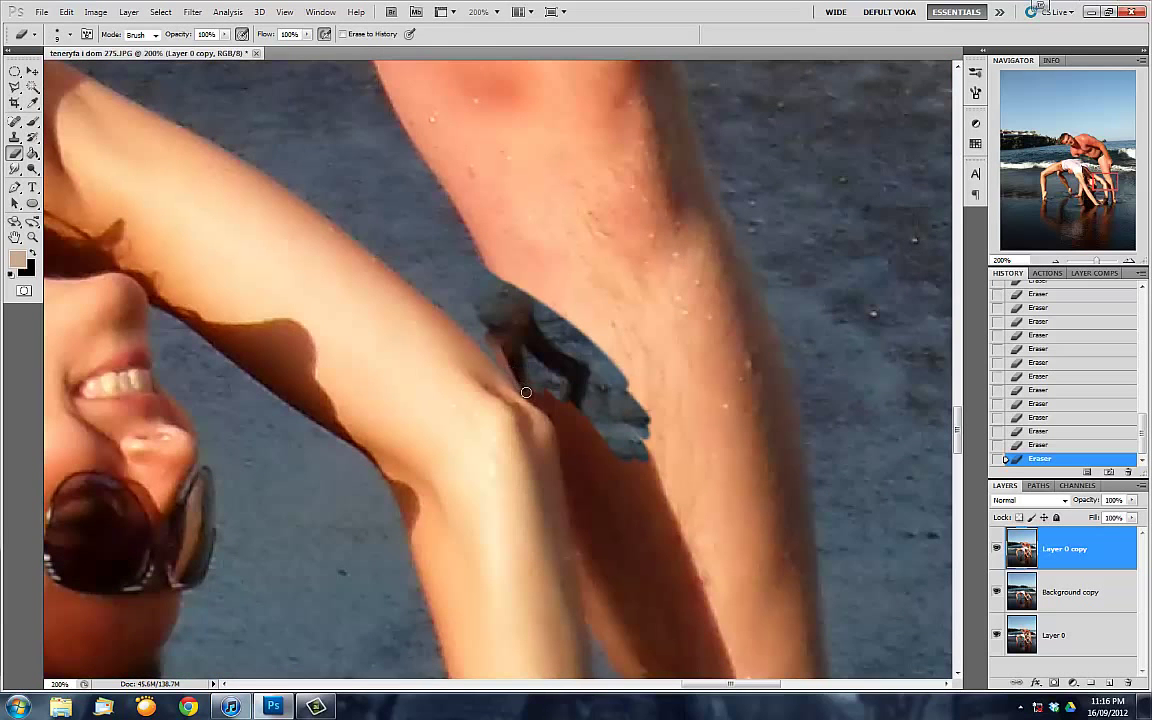
{"action": "scroll", "coordinate": [571, 428], "scroll_direction": "down", "scroll_amount": 3}
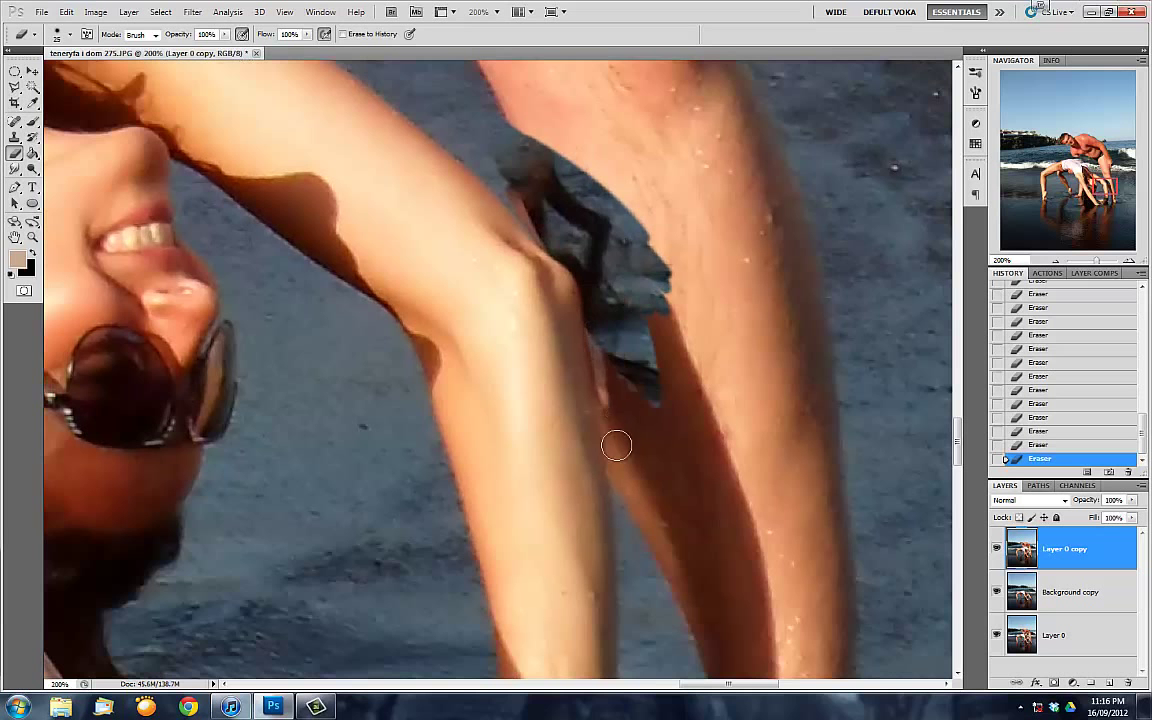
{"action": "left_click_drag", "start_coordinate": [616, 445], "coordinate": [604, 357]}
{"action": "left_click_drag", "start_coordinate": [614, 488], "coordinate": [582, 238]}
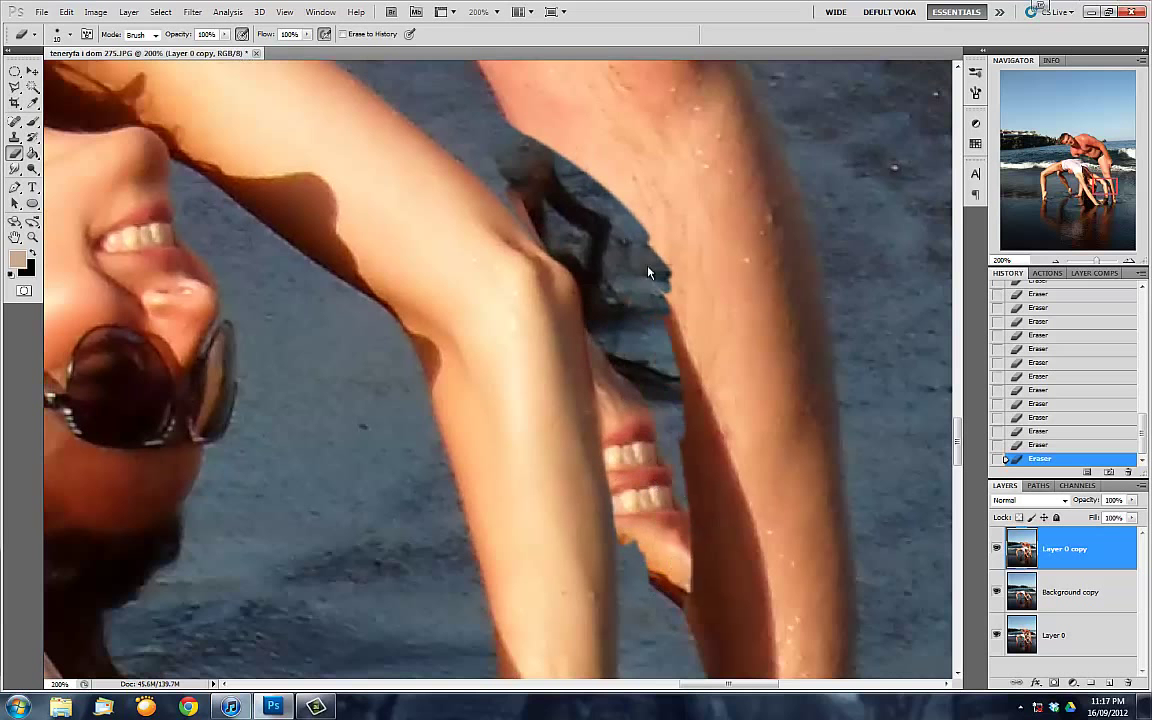
{"action": "scroll", "coordinate": [582, 238], "scroll_direction": "left", "scroll_amount": 5}
{"action": "scroll", "coordinate": [500, 230], "scroll_direction": "up", "scroll_amount": 3}
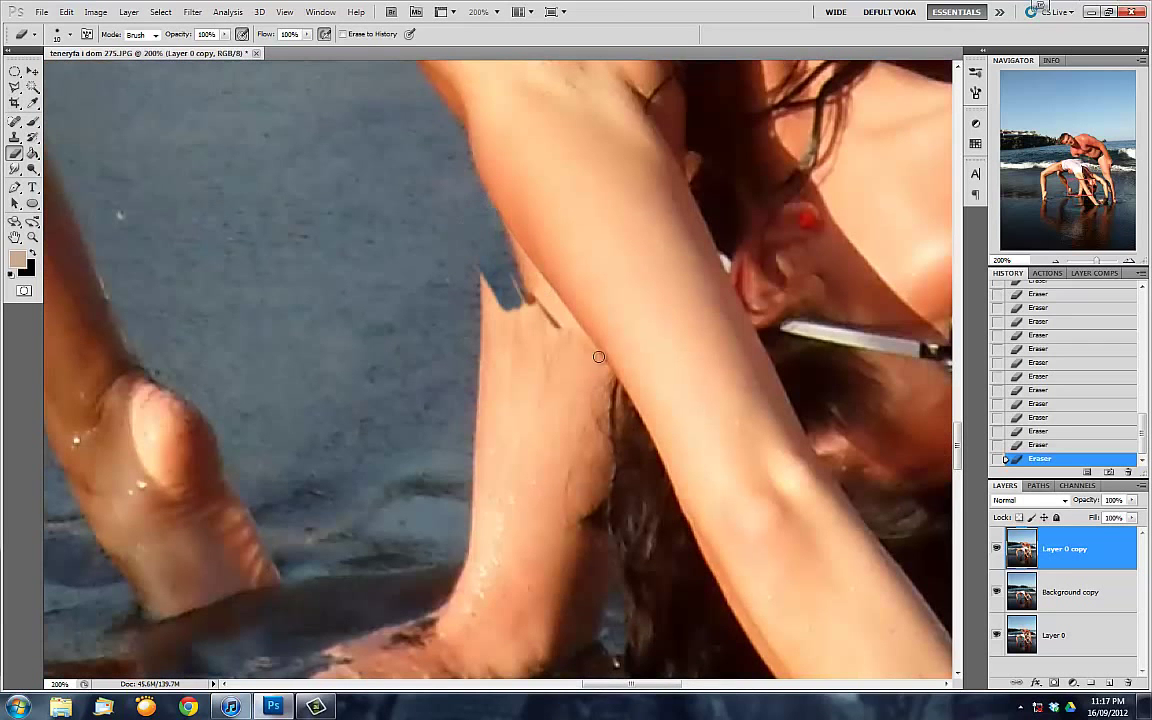
{"action": "mouse_move", "coordinate": [598, 357]}
{"action": "left_mouse_down"}
{"action": "mouse_move", "coordinate": [465, 224]}
{"action": "mouse_move", "coordinate": [645, 449]}
{"action": "left_mouse_up"}
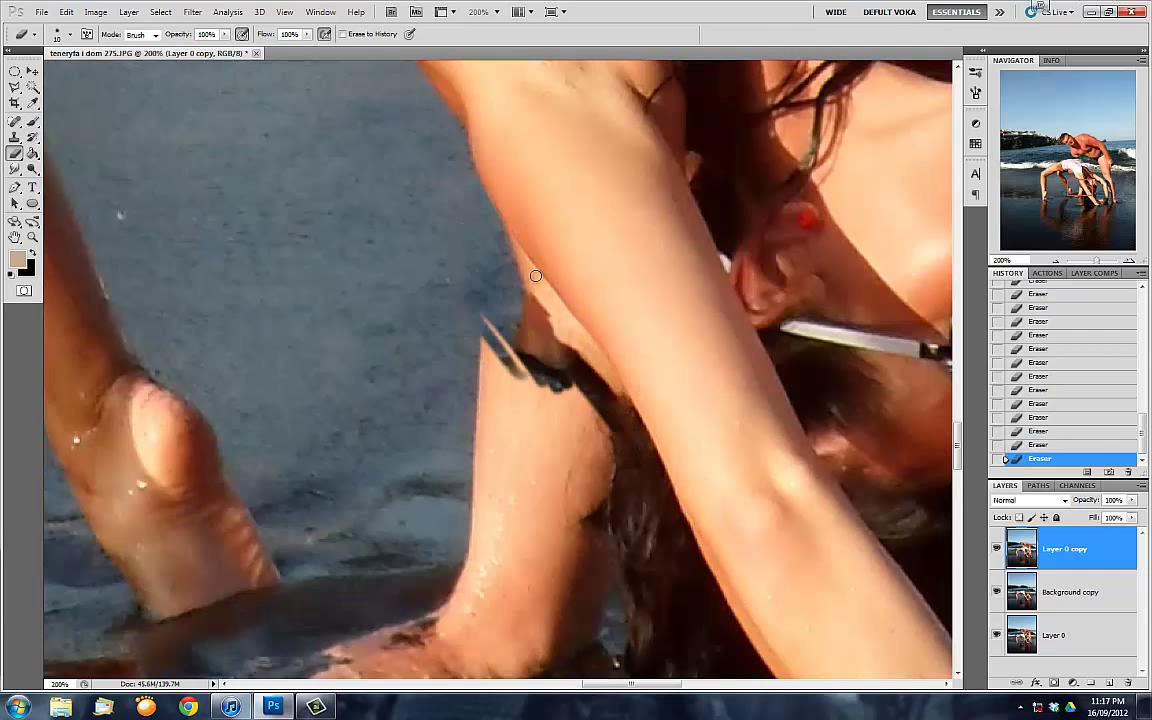
{"action": "left_click_drag", "start_coordinate": [536, 275], "coordinate": [465, 520]}
{"action": "key", "text": "ctrl+0"}
Erase the man from the top copy layer, toggling layers to check the result
{"action": "key", "text": "ctrl+plus"}
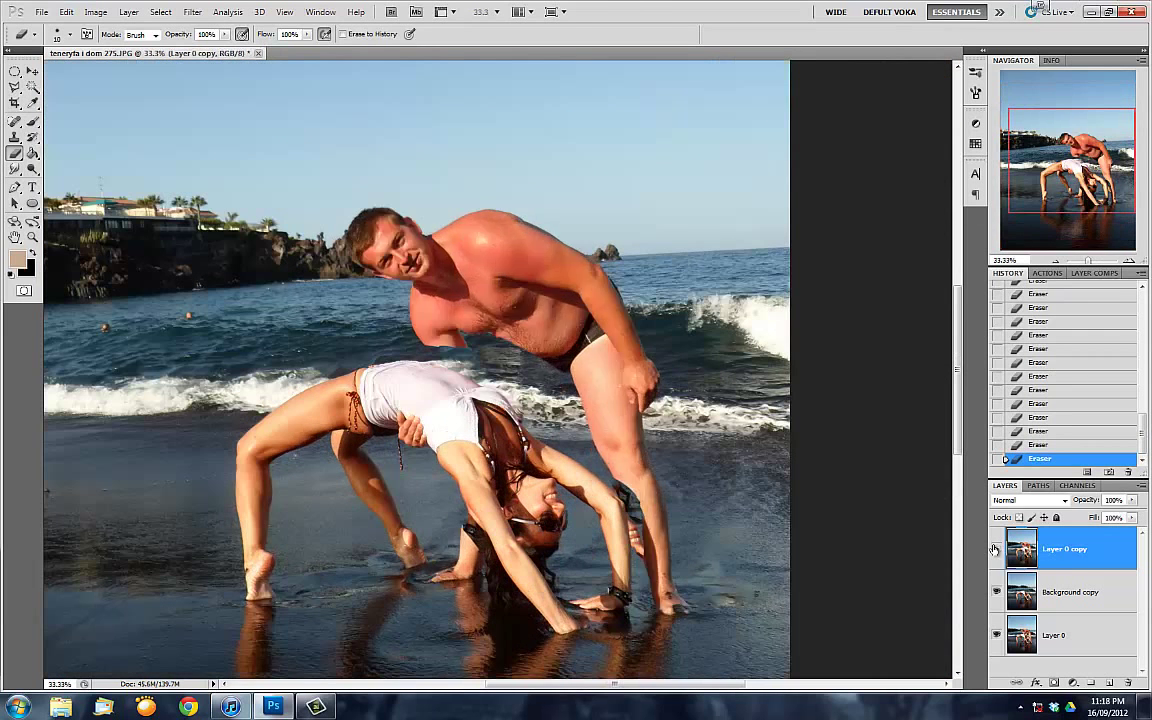
{"action": "left_click", "coordinate": [995, 549]}
{"action": "left_click", "coordinate": [995, 549]}
{"action": "mouse_move", "coordinate": [481, 344]}
{"action": "left_mouse_down"}
{"action": "mouse_move", "coordinate": [662, 527]}
{"action": "mouse_move", "coordinate": [671, 303]}
{"action": "left_mouse_up"}
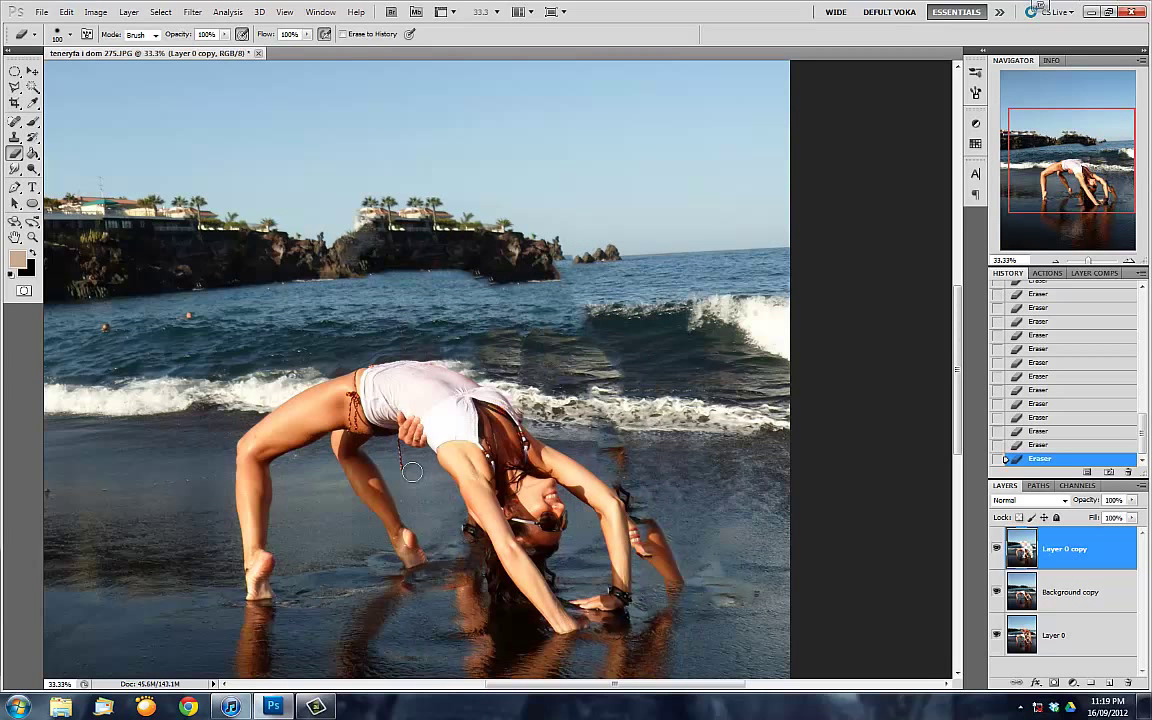
{"action": "left_click", "coordinate": [997, 640]}
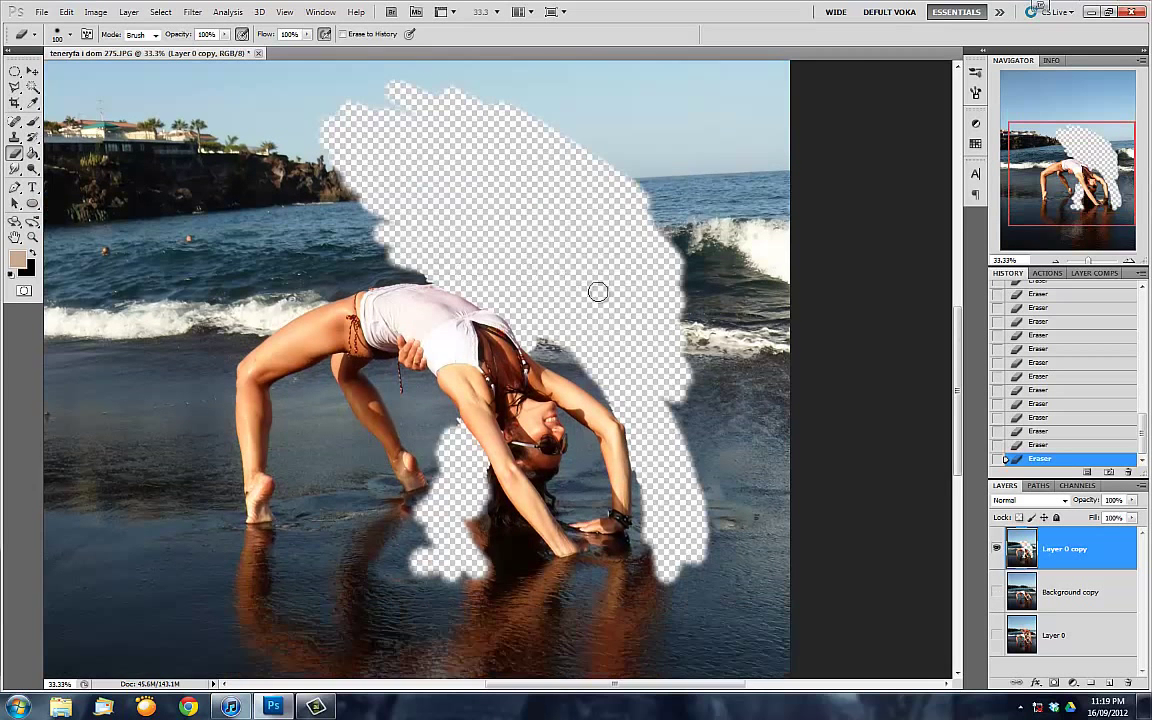
{"action": "left_click_drag", "start_coordinate": [599, 291], "coordinate": [677, 299]}
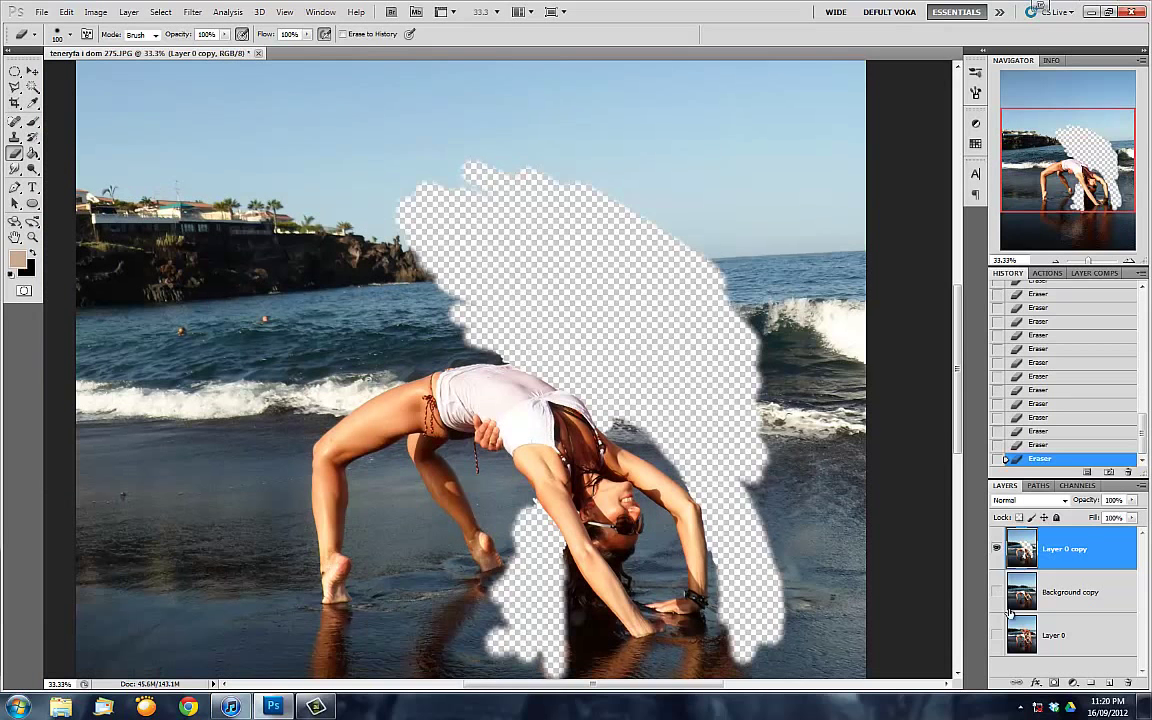
{"action": "left_click", "coordinate": [996, 592]}
Duplicate Layer 0 to the top, label Layer 0 copy green, and hide the duplicate
{"action": "right_click", "coordinate": [1060, 635]}
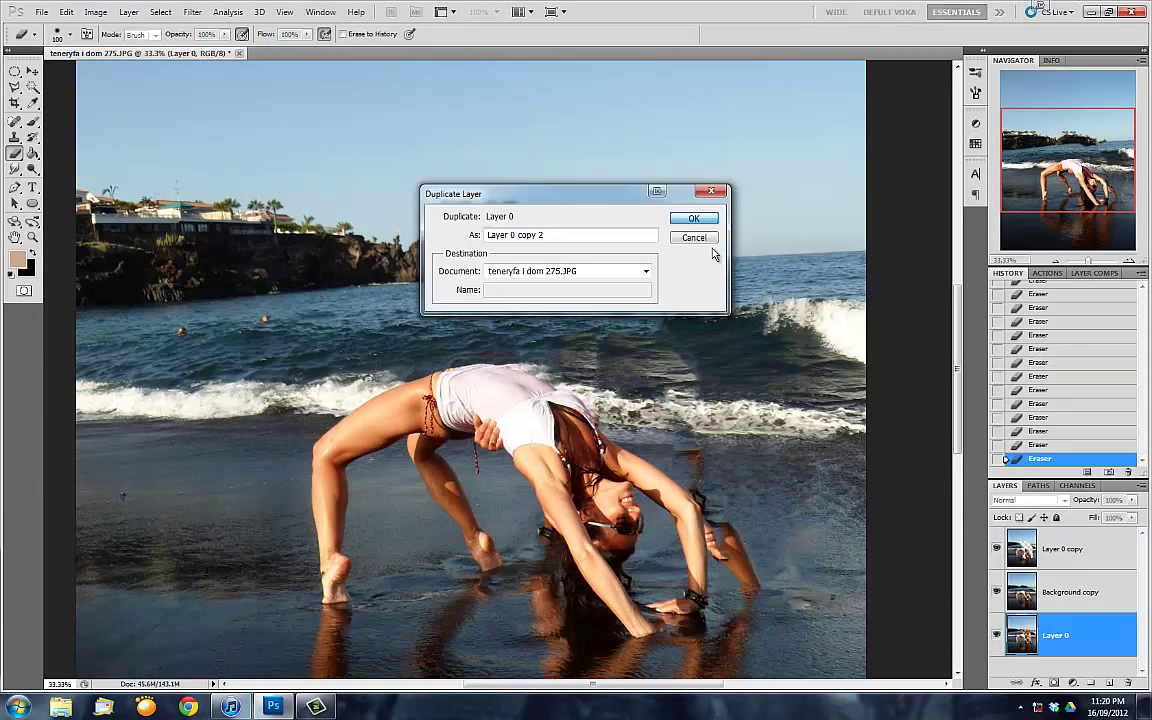
{"action": "left_click", "coordinate": [689, 219]}
{"action": "left_click_drag", "start_coordinate": [1060, 635], "coordinate": [1054, 538]}
{"action": "right_click", "coordinate": [999, 597]}
{"action": "left_click", "coordinate": [960, 465]}
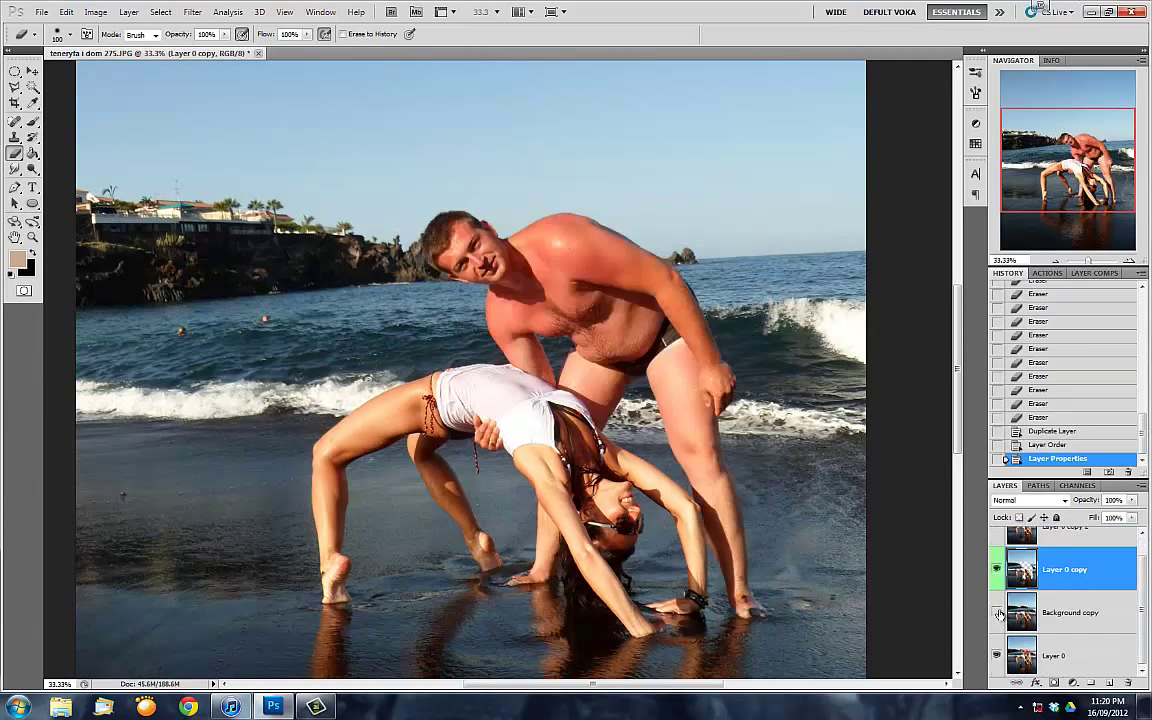
{"action": "left_click", "coordinate": [1070, 612]}
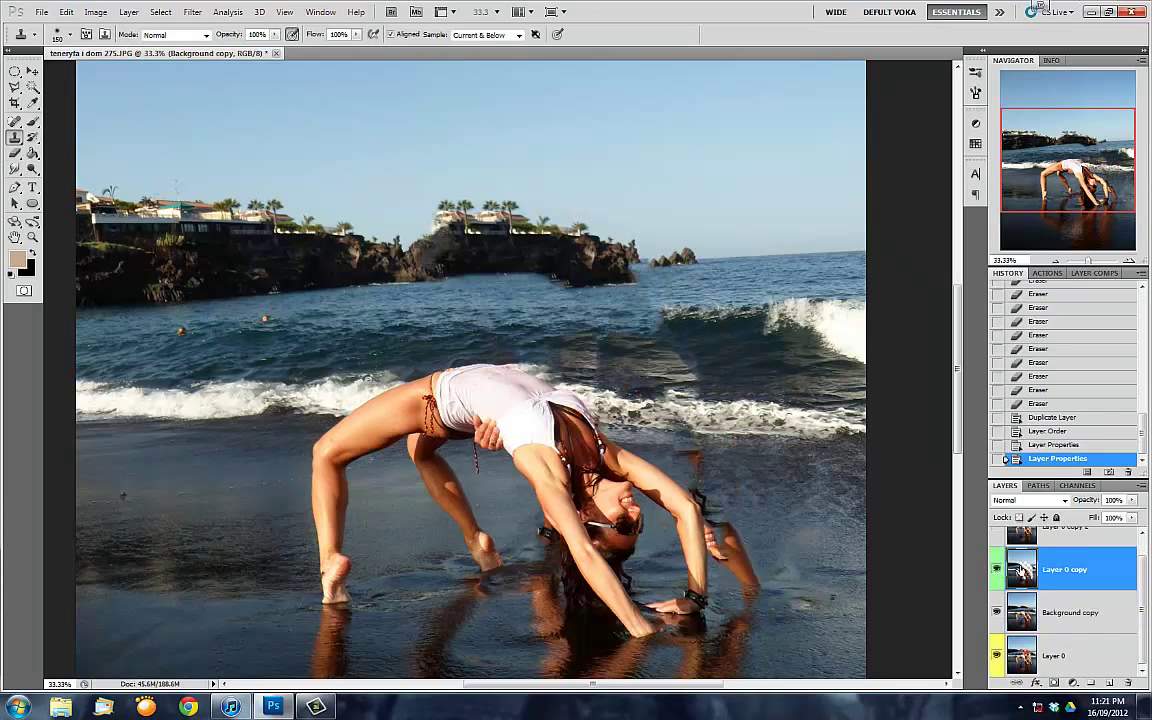
Clone Stamp sea texture over the patches above and beside the woman's back
{"action": "left_click", "coordinate": [16, 140]}
{"action": "left_click", "coordinate": [1014, 637]}
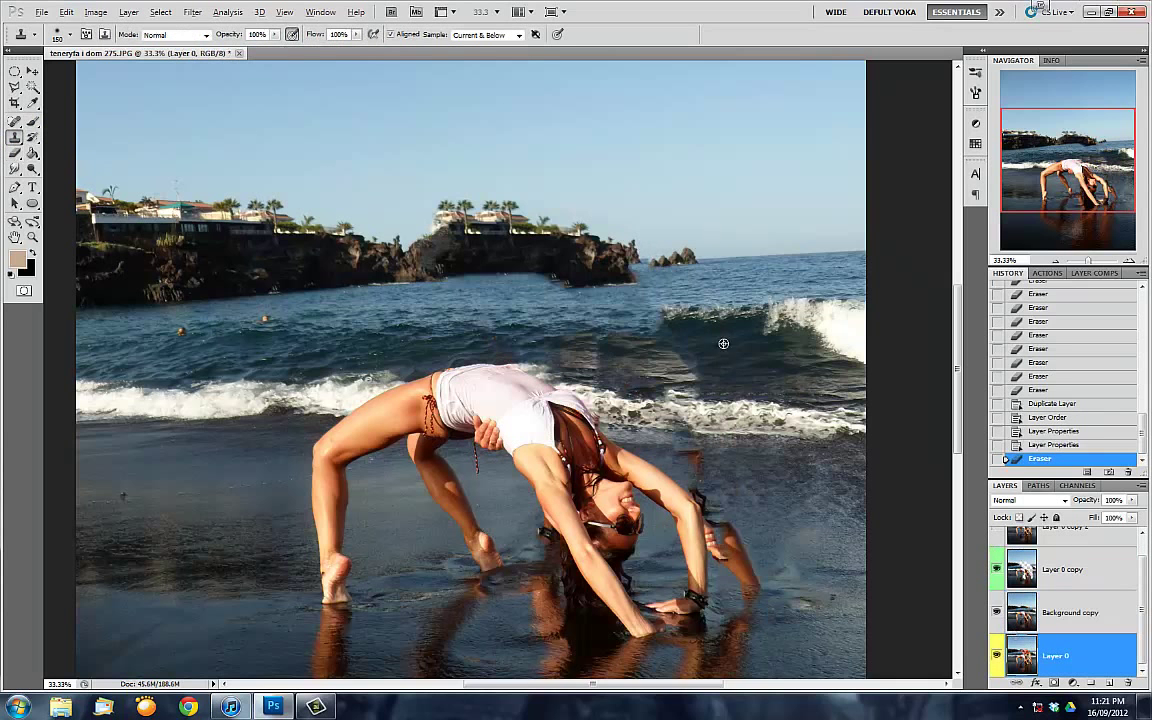
{"action": "left_click", "coordinate": [1070, 612]}
{"action": "mouse_move", "coordinate": [600, 285]}
{"action": "left_mouse_down"}
{"action": "mouse_move", "coordinate": [610, 325]}
{"action": "mouse_move", "coordinate": [645, 332]}
{"action": "mouse_move", "coordinate": [600, 288]}
{"action": "left_mouse_up"}
{"action": "mouse_move", "coordinate": [510, 335]}
{"action": "left_mouse_down"}
{"action": "mouse_move", "coordinate": [565, 373]}
{"action": "mouse_move", "coordinate": [640, 378]}
{"action": "left_mouse_up"}
{"action": "left_click", "coordinate": [650, 395]}
{"action": "left_click", "coordinate": [688, 421]}
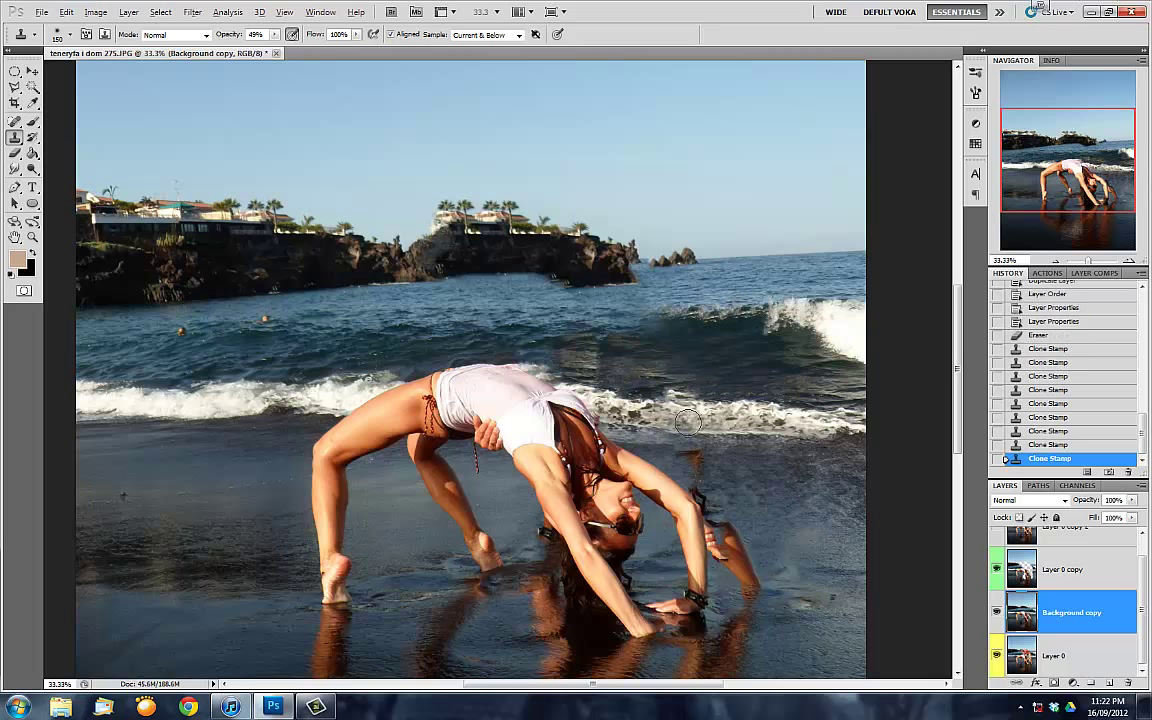
{"action": "key", "text": "0"}
{"action": "left_click_drag", "start_coordinate": [736, 565], "coordinate": [733, 527]}
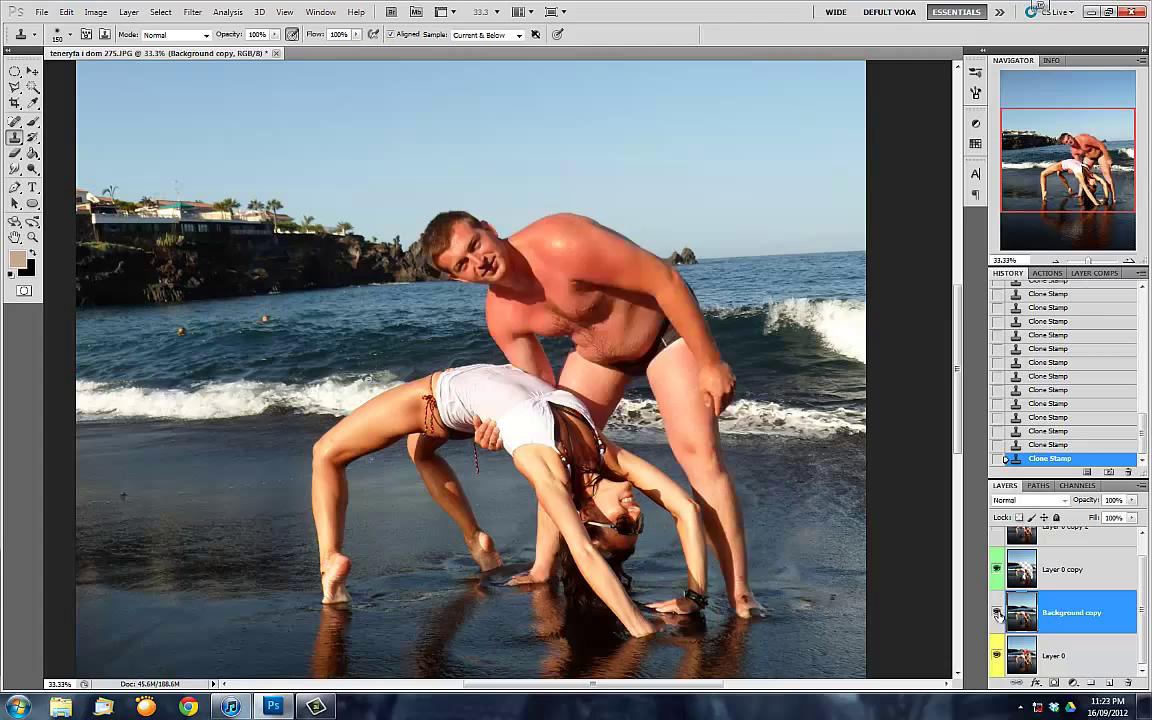
Undo the last retouch, clone over the dark spot by the shirt edge, and inspect the sand
{"action": "scroll", "coordinate": [640, 412], "scroll_direction": "up", "scroll_amount": 3}
{"action": "key", "text": "ctrl+z"}
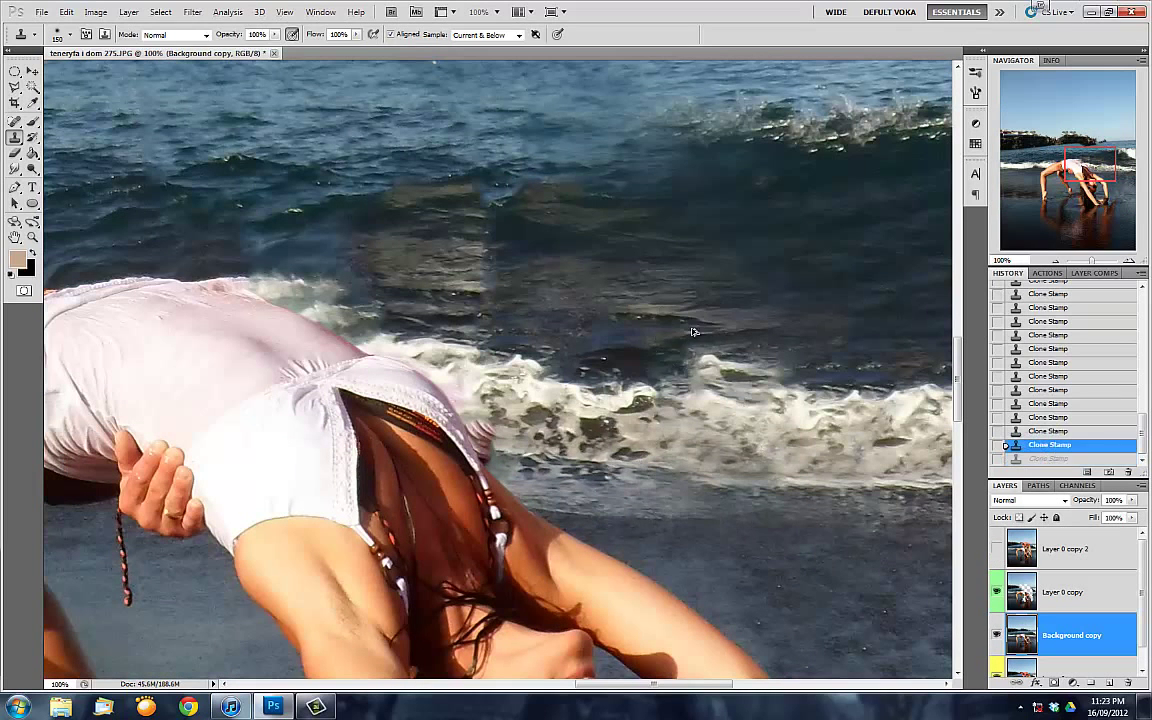
{"action": "key", "text": "j"}
{"action": "key", "text": "s"}
{"action": "mouse_move", "coordinate": [490, 427]}
{"action": "left_mouse_down"}
{"action": "mouse_move", "coordinate": [490, 453]}
{"action": "mouse_move", "coordinate": [583, 424]}
{"action": "left_mouse_up"}
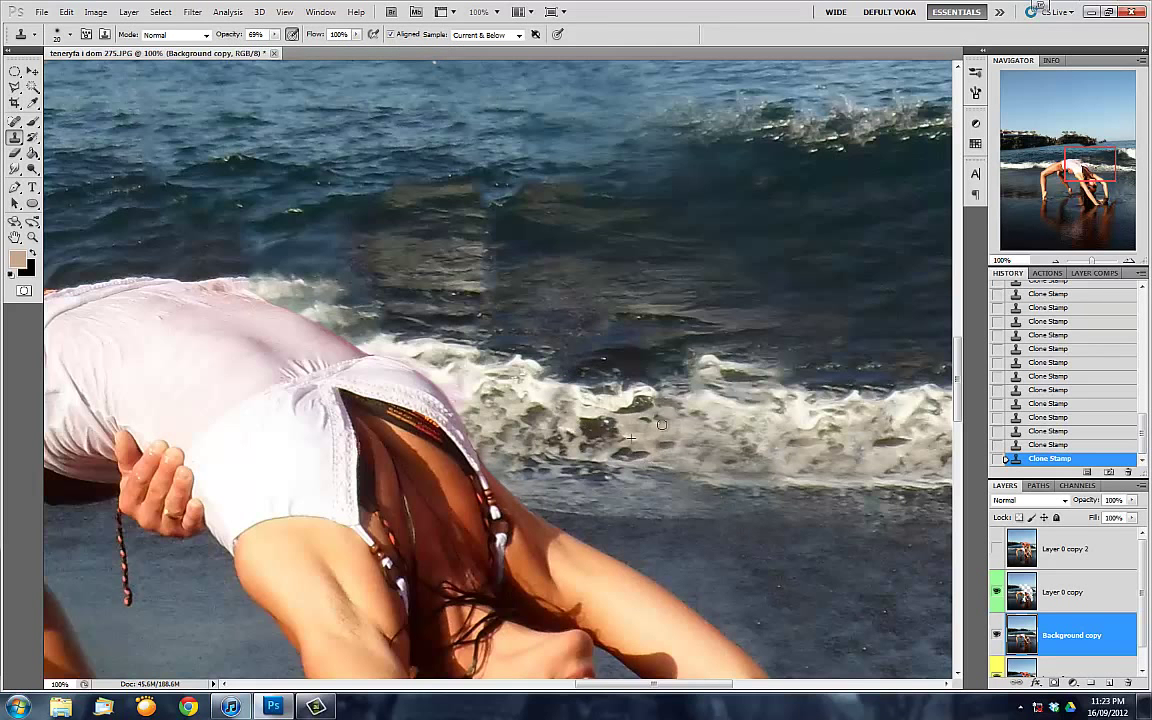
{"action": "left_click_drag", "start_coordinate": [649, 529], "coordinate": [489, 459]}
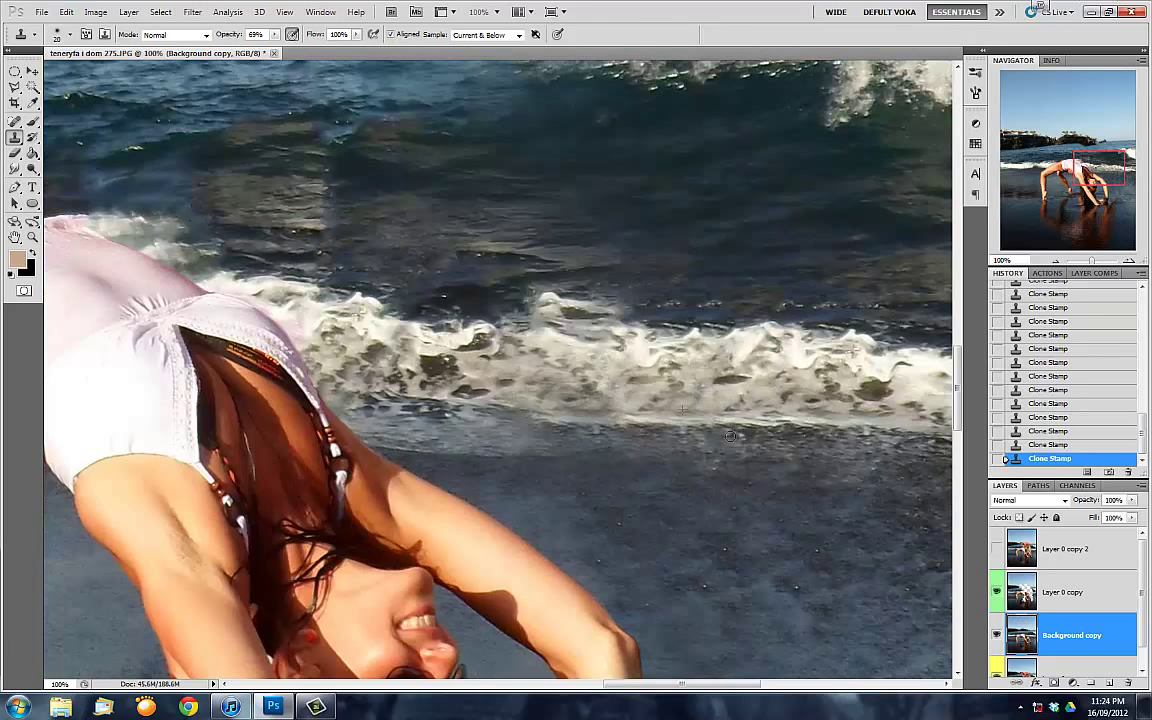
{"action": "left_click_drag", "start_coordinate": [731, 436], "coordinate": [580, 320]}
{"action": "key", "text": "alt+bracketright"}
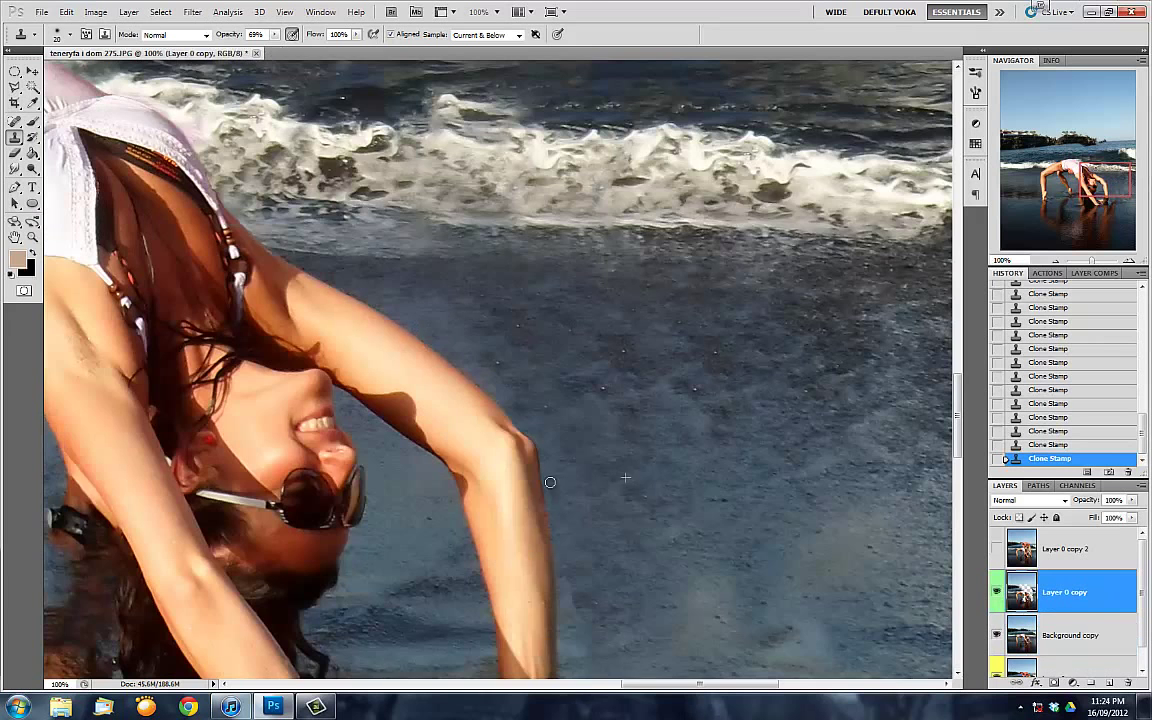
{"action": "left_click_drag", "start_coordinate": [548, 478], "coordinate": [602, 283]}
{"action": "left_click_drag", "start_coordinate": [548, 391], "coordinate": [579, 254]}
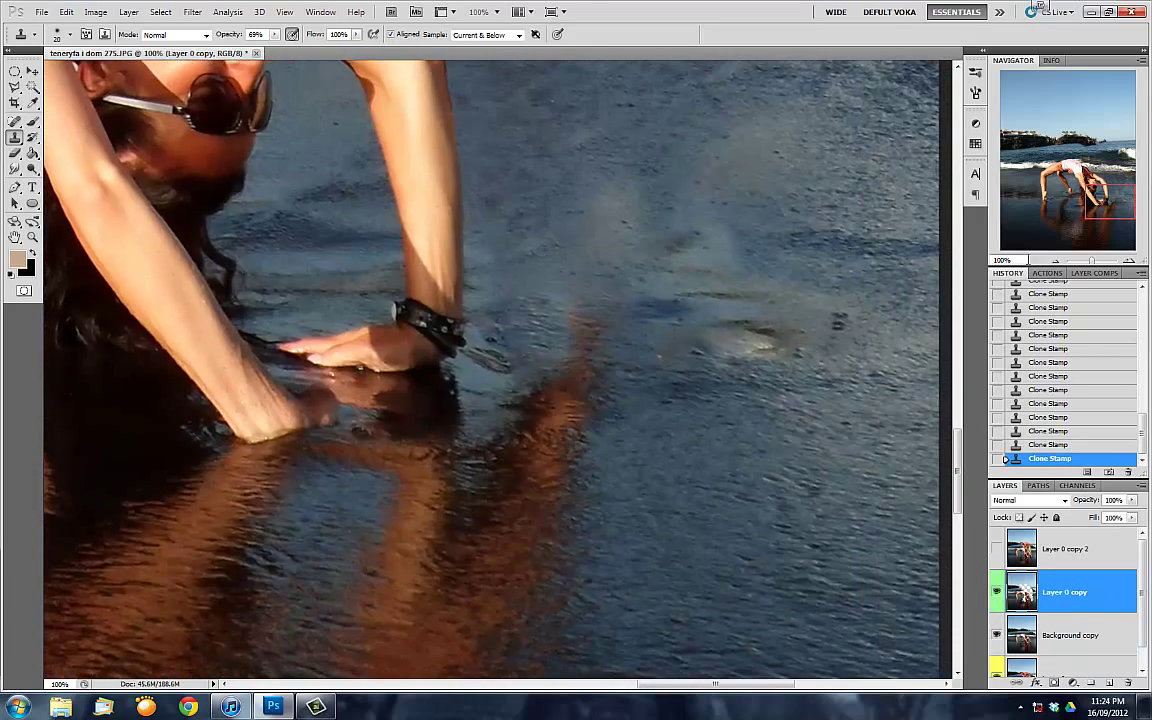
{"action": "key", "text": "ctrl+0"}
Show and select Layer 0 copy 2 and set up the Brush in red
{"action": "left_click", "coordinate": [996, 548]}
{"action": "left_click", "coordinate": [1065, 549]}
{"action": "left_click", "coordinate": [32, 121]}
{"action": "left_click", "coordinate": [17, 259]}
{"action": "left_click", "coordinate": [1113, 316]}
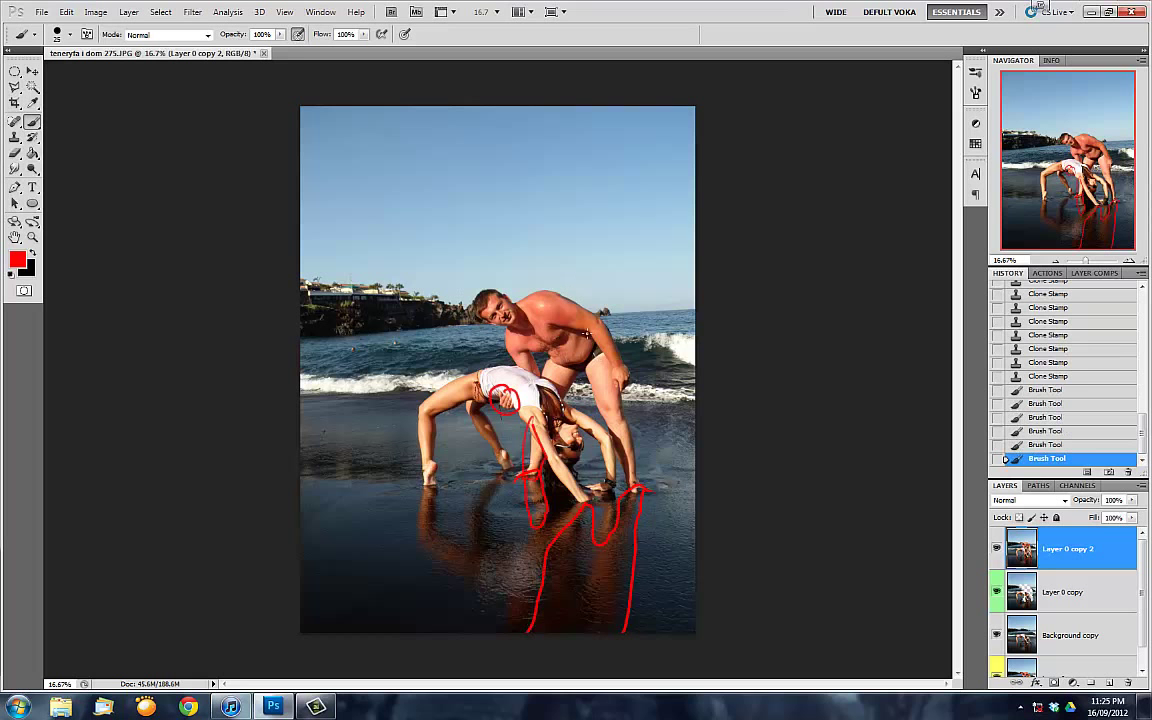
Hide Layer 0 copy 2, select Layer 0 copy, zoom in, and sample clean water
{"action": "left_click", "coordinate": [997, 549]}
{"action": "left_click", "coordinate": [1130, 261]}
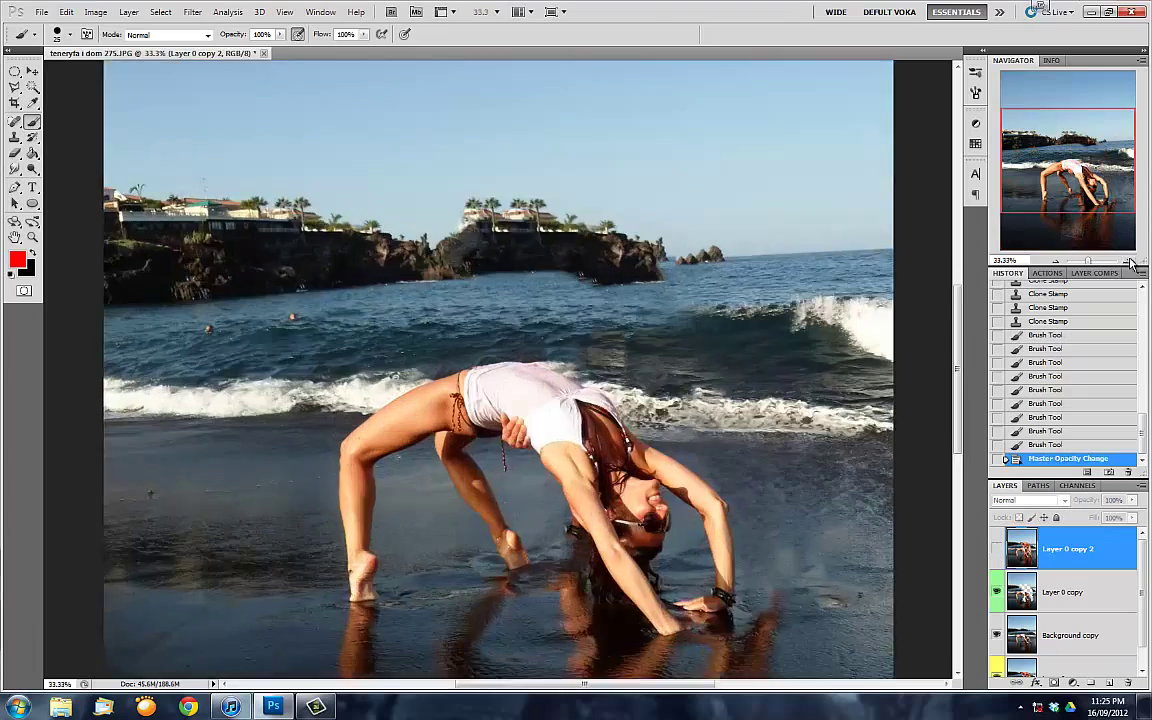
{"action": "left_click", "coordinate": [1130, 261]}
{"action": "mouse_move", "coordinate": [1068, 185]}
{"action": "left_mouse_down"}
{"action": "mouse_move", "coordinate": [1059, 222]}
{"action": "mouse_move", "coordinate": [1049, 210]}
{"action": "left_mouse_up"}
{"action": "key", "text": "alt+bracketleft"}
{"action": "key", "text": "s"}
{"action": "left_click", "coordinate": [591, 272]}
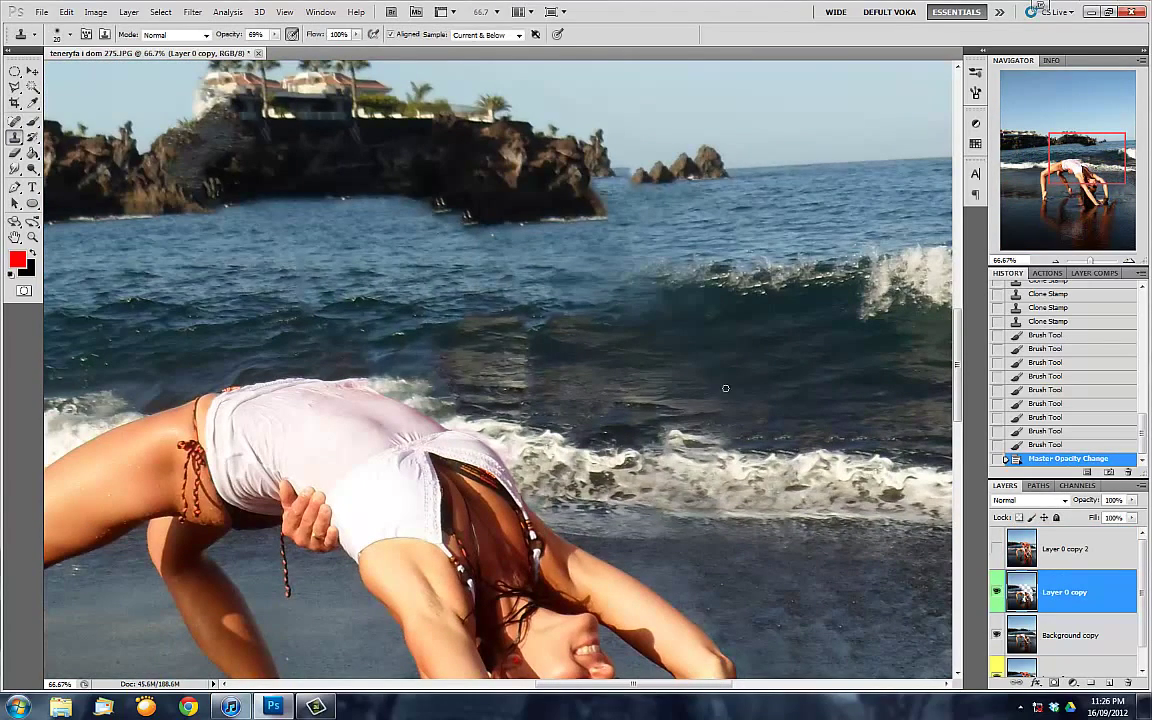
Stamp clean water over the smudged sea above the woman's back and shoulder
{"action": "left_click", "coordinate": [500, 377]}
{"action": "left_click", "coordinate": [485, 345]}
{"action": "left_click", "coordinate": [505, 320]}
{"action": "left_click", "coordinate": [535, 310]}
{"action": "left_click", "coordinate": [555, 330]}
{"action": "left_click", "coordinate": [600, 379]}
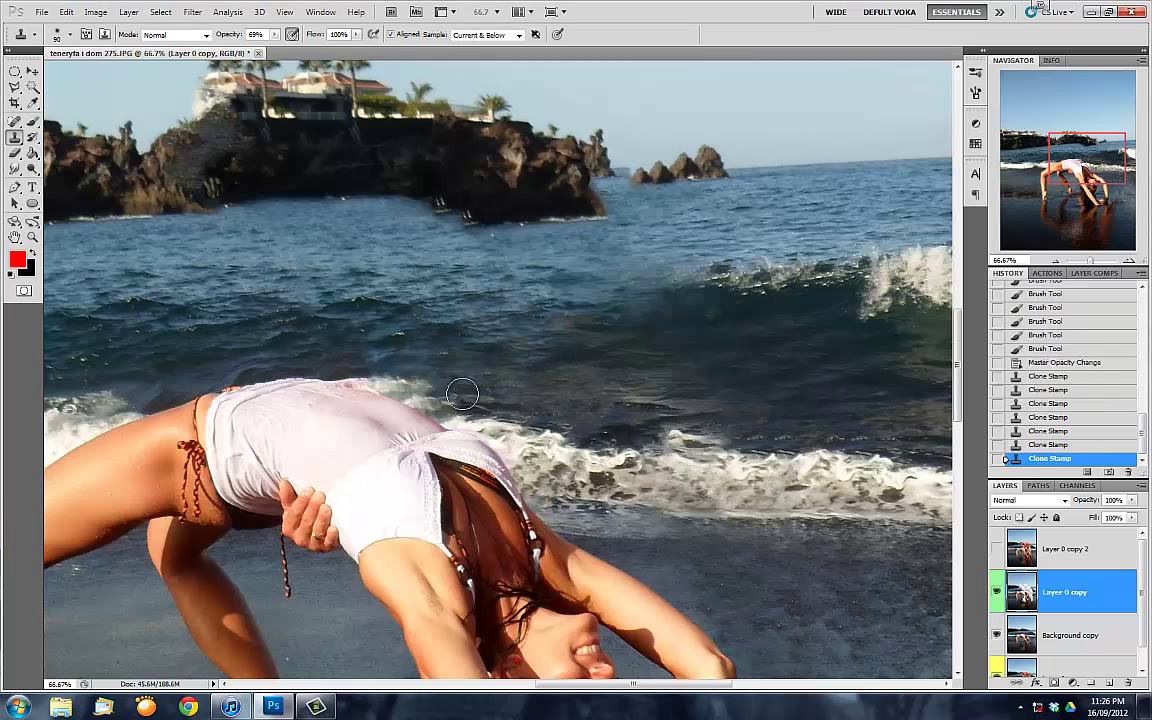
{"action": "left_click", "coordinate": [640, 383]}
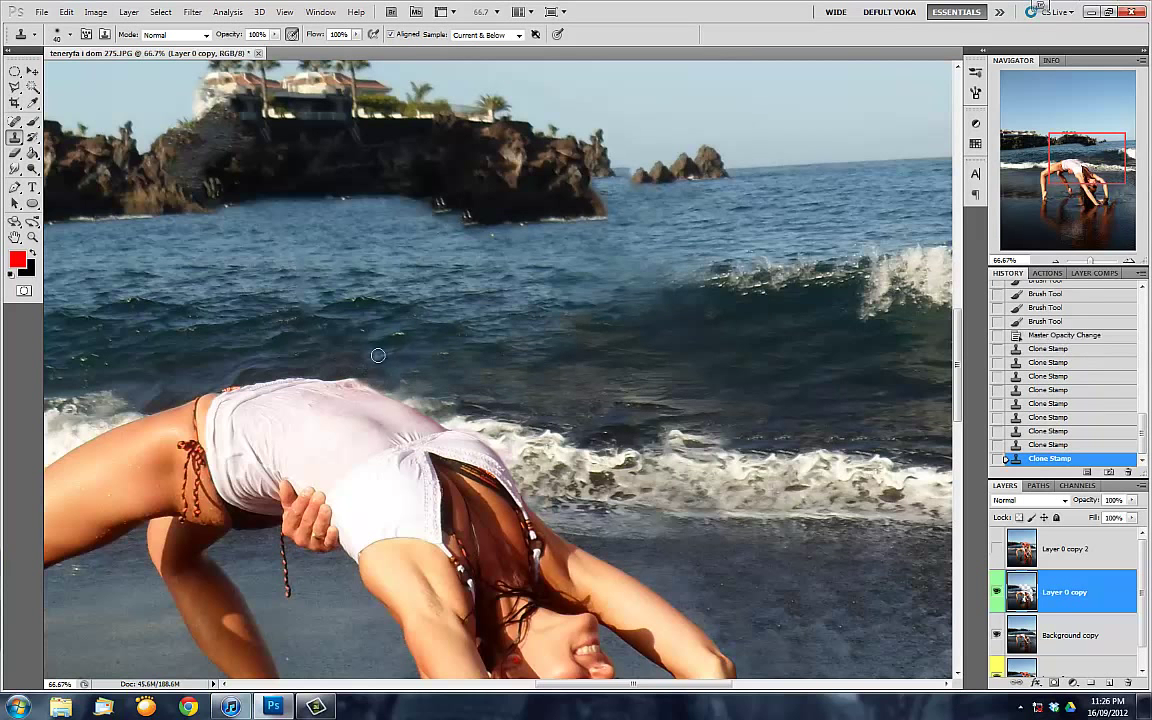
{"action": "left_click", "coordinate": [343, 325]}
{"action": "left_click", "coordinate": [350, 345]}
{"action": "left_click", "coordinate": [378, 368]}
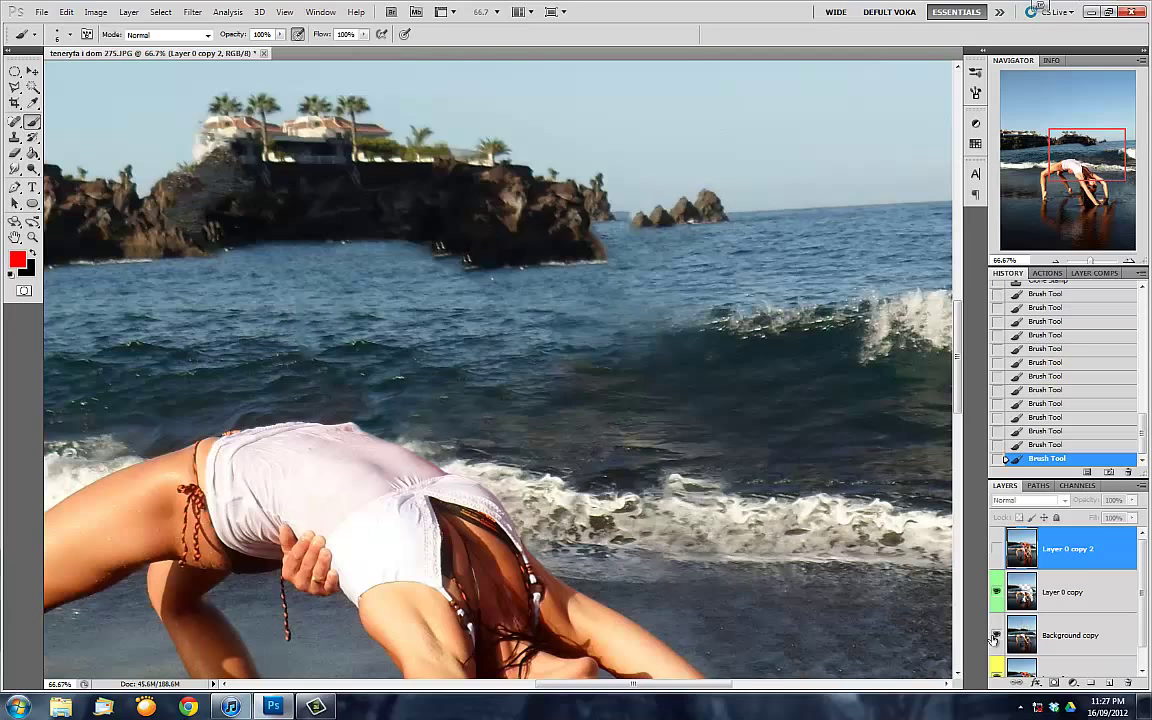
Select the retouched Layer 0 copy and toggle the man's layer on and off to compare
{"action": "left_click", "coordinate": [1065, 592]}
{"action": "key", "text": "s"}
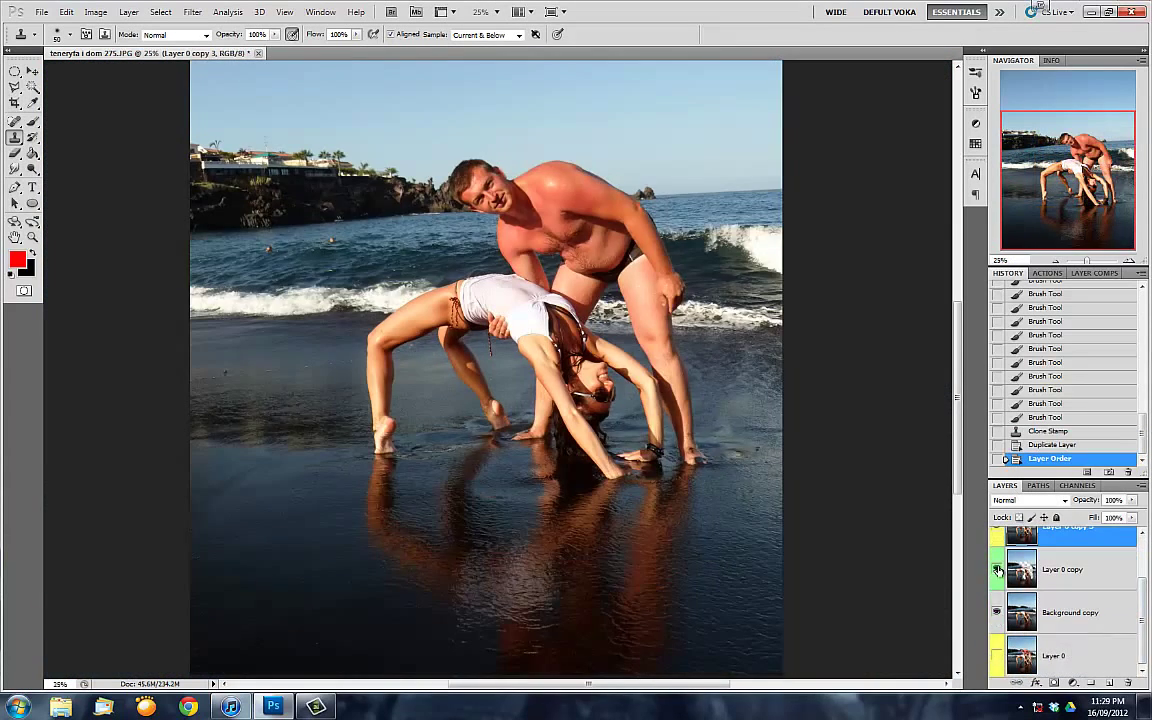
{"action": "left_click", "coordinate": [997, 569]}
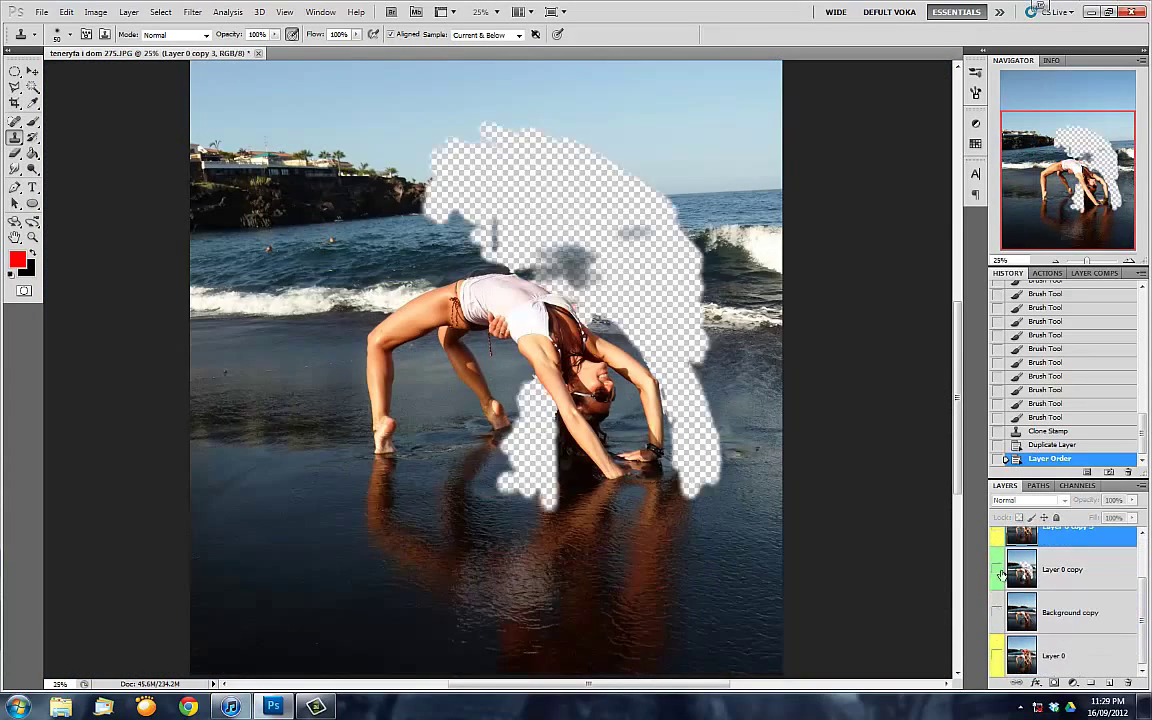
{"action": "left_click", "coordinate": [997, 569]}
{"action": "left_click", "coordinate": [997, 569]}
{"action": "left_click", "coordinate": [998, 570]}
{"action": "left_click", "coordinate": [998, 570]}
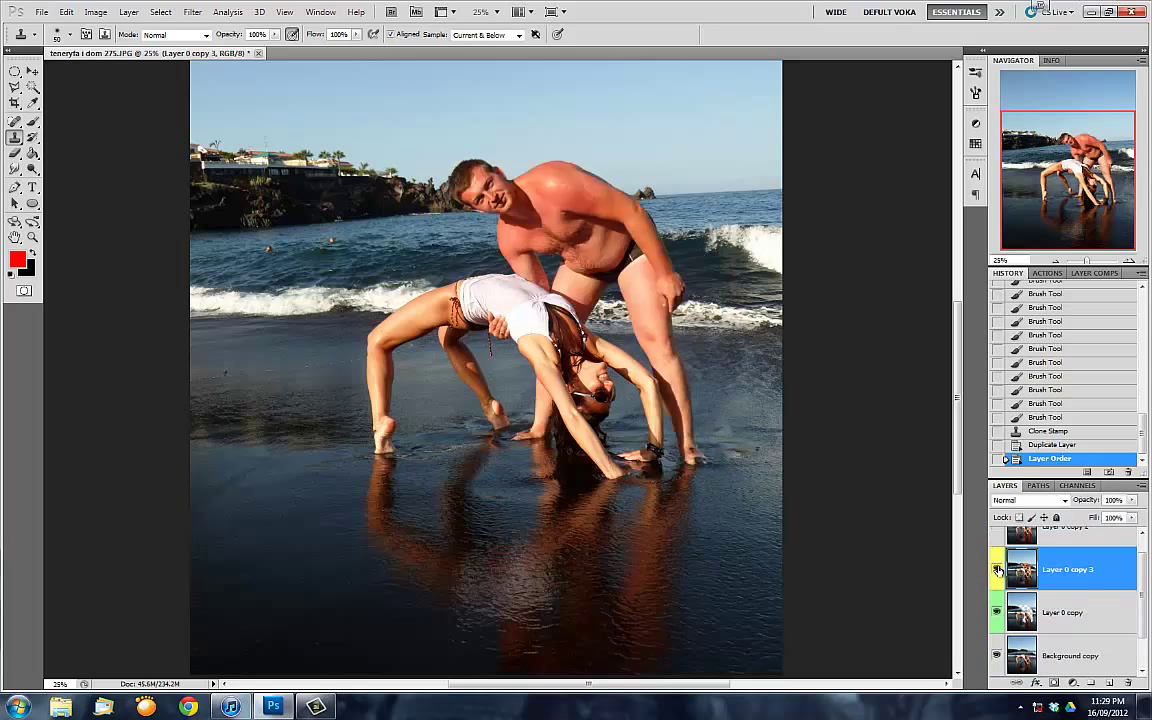
{"action": "left_click", "coordinate": [998, 570]}
Merge the retouched layer down into Background copy and compare with the marked-up layer
{"action": "key", "text": "ctrl+e"}
{"action": "left_click", "coordinate": [997, 569]}
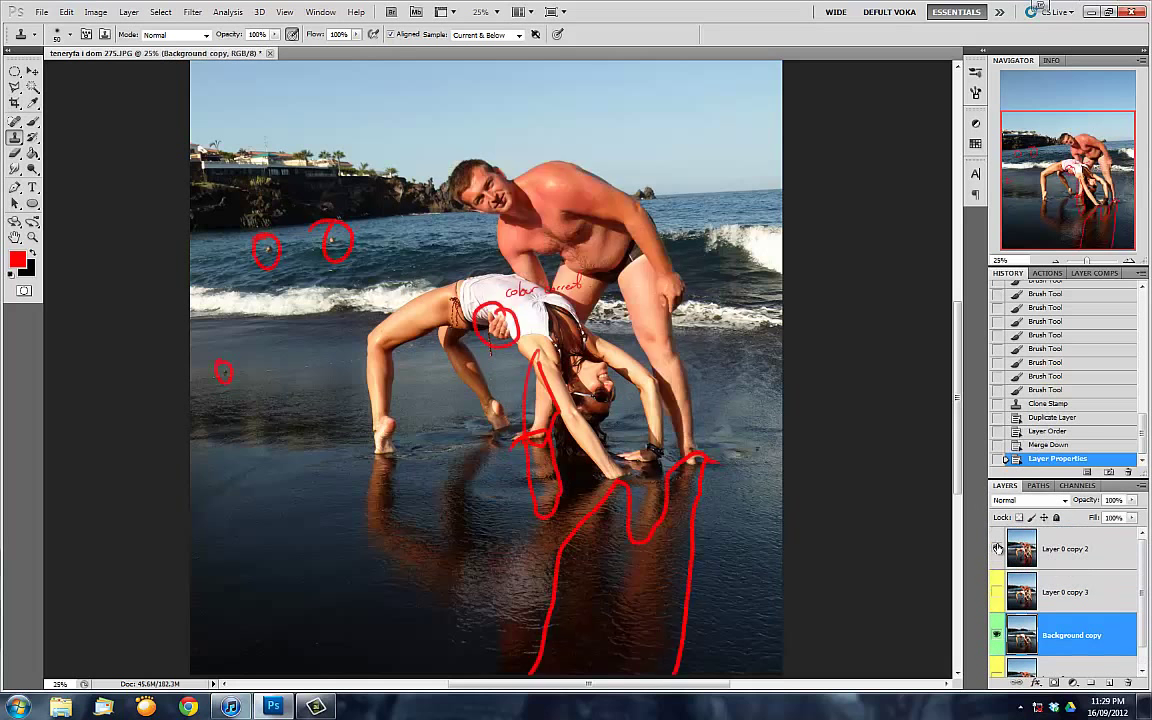
{"action": "left_click", "coordinate": [997, 569]}
{"action": "key", "text": "ctrl+plus"}
Patch the breaking wave on the right with feathered calm sea from the left
{"action": "left_click", "coordinate": [1055, 261]}
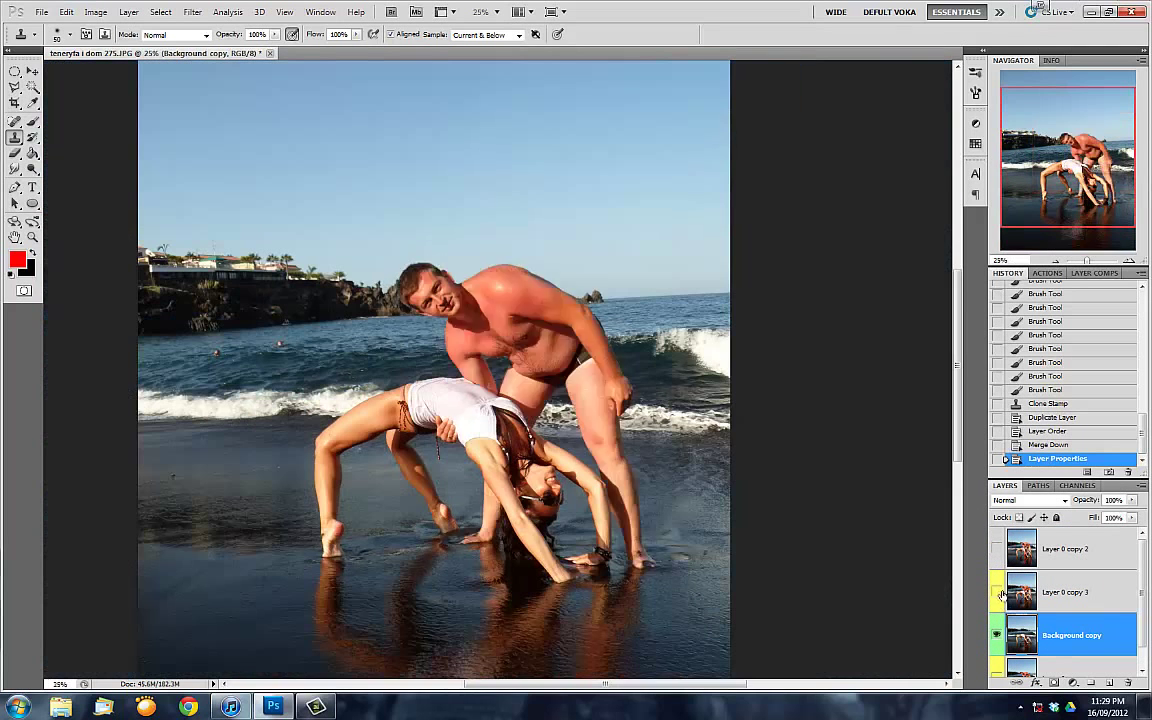
{"action": "key", "text": "j"}
{"action": "left_click_drag", "start_coordinate": [678, 372], "coordinate": [507, 350]}
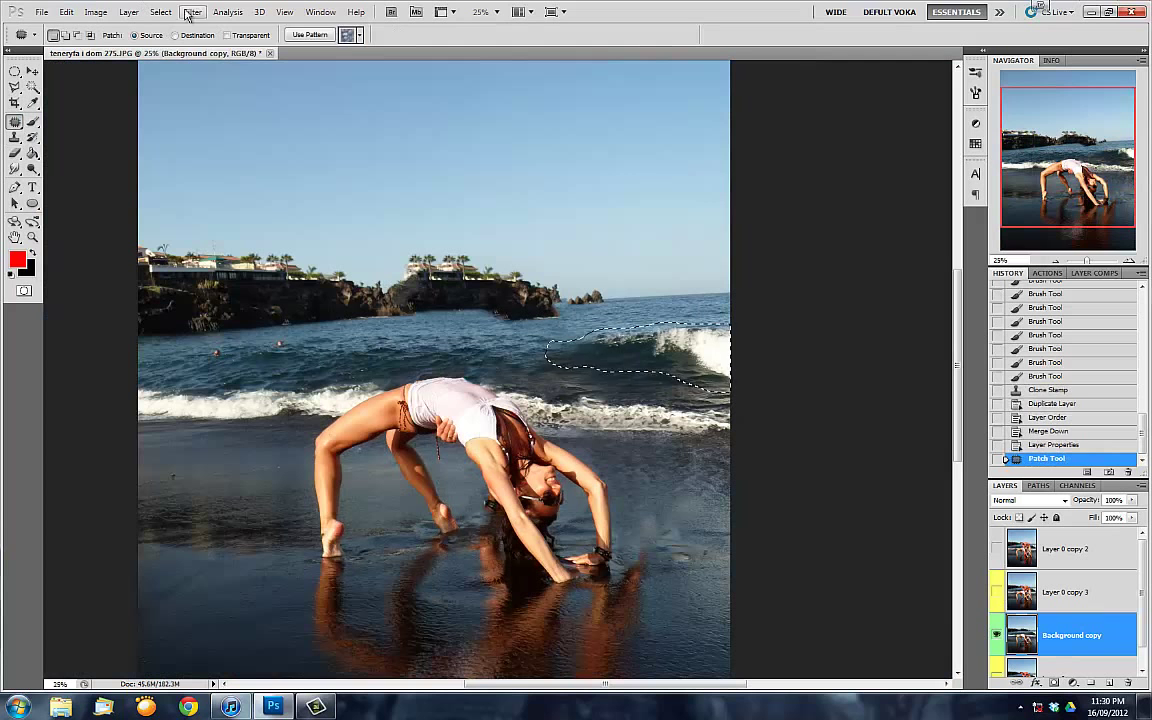
{"action": "left_click", "coordinate": [160, 12]}
{"action": "left_click", "coordinate": [285, 240]}
{"action": "key", "text": "Return"}
{"action": "left_click_drag", "start_coordinate": [595, 358], "coordinate": [475, 368]}
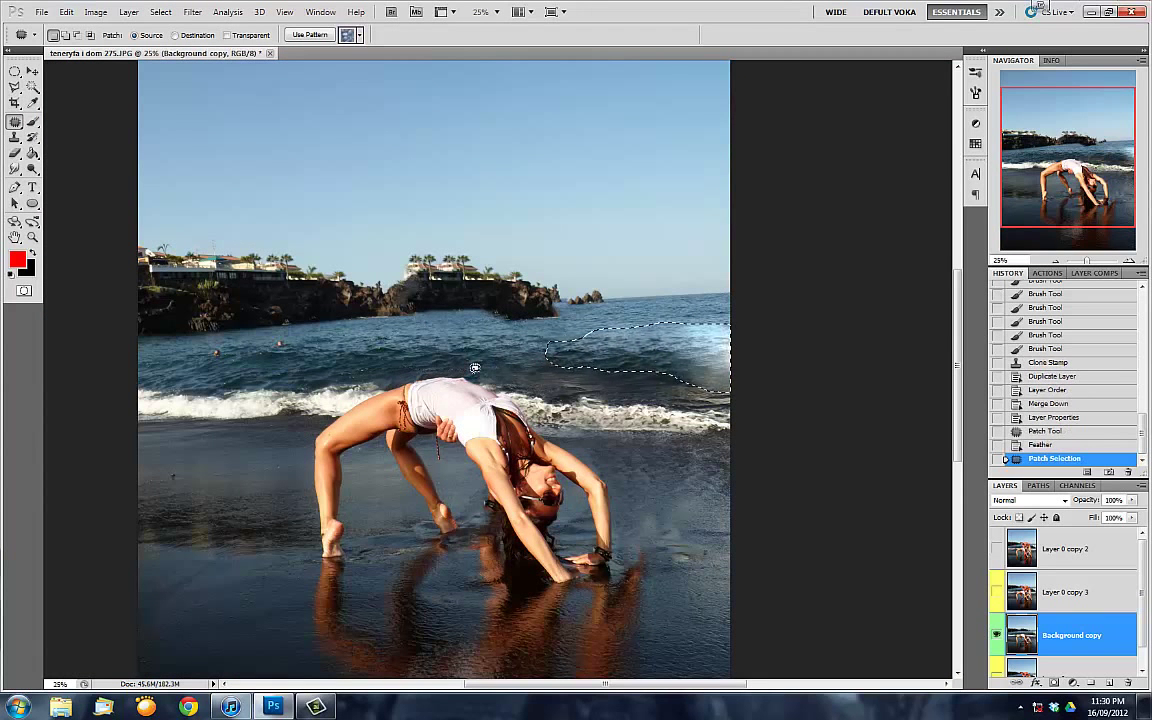
{"action": "key", "text": "ctrl+d"}
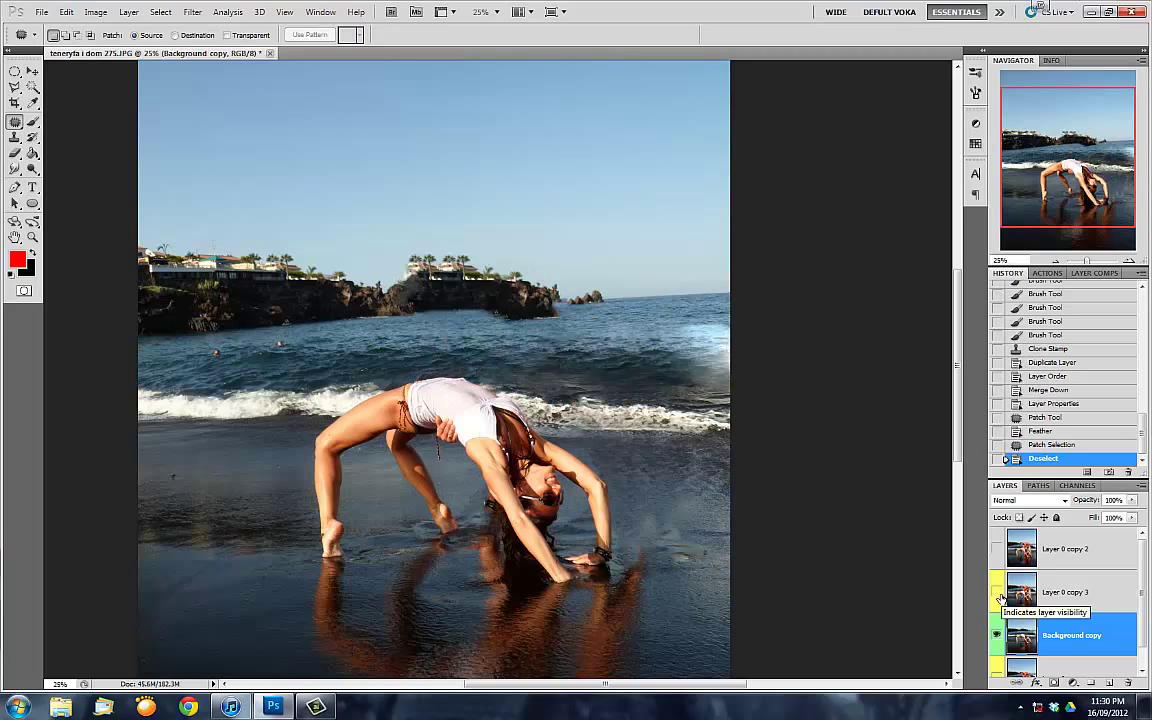
Patch the right-hand wave again with water from the left and zoom to 66.7%
{"action": "left_click_drag", "start_coordinate": [635, 320], "coordinate": [538, 332]}
{"action": "left_click_drag", "start_coordinate": [620, 352], "coordinate": [491, 348]}
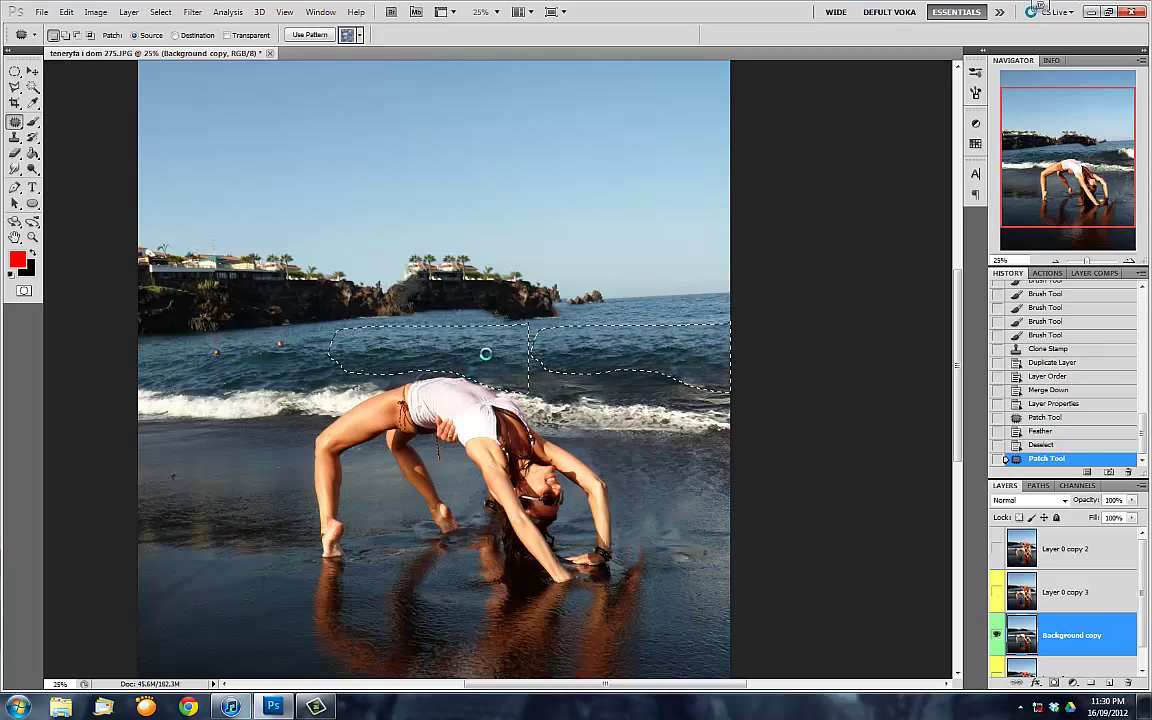
{"action": "key", "text": "ctrl+d"}
{"action": "left_click_drag", "start_coordinate": [1086, 261], "coordinate": [1057, 262]}
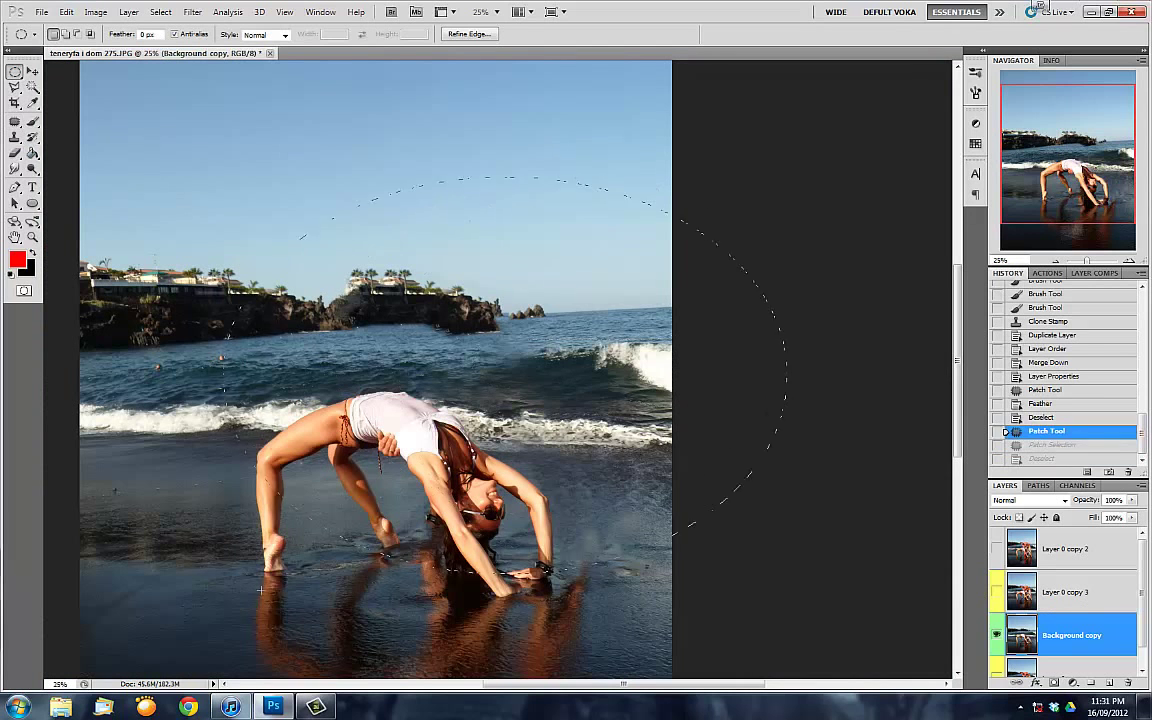
Copy an oval of sea to Layer 1 and patch the remaining wave area
{"action": "key", "text": "ctrl+j"}
{"action": "left_click_drag", "start_coordinate": [484, 388], "coordinate": [481, 410]}
{"action": "key", "text": "j"}
{"action": "left_click_drag", "start_coordinate": [575, 370], "coordinate": [393, 362]}
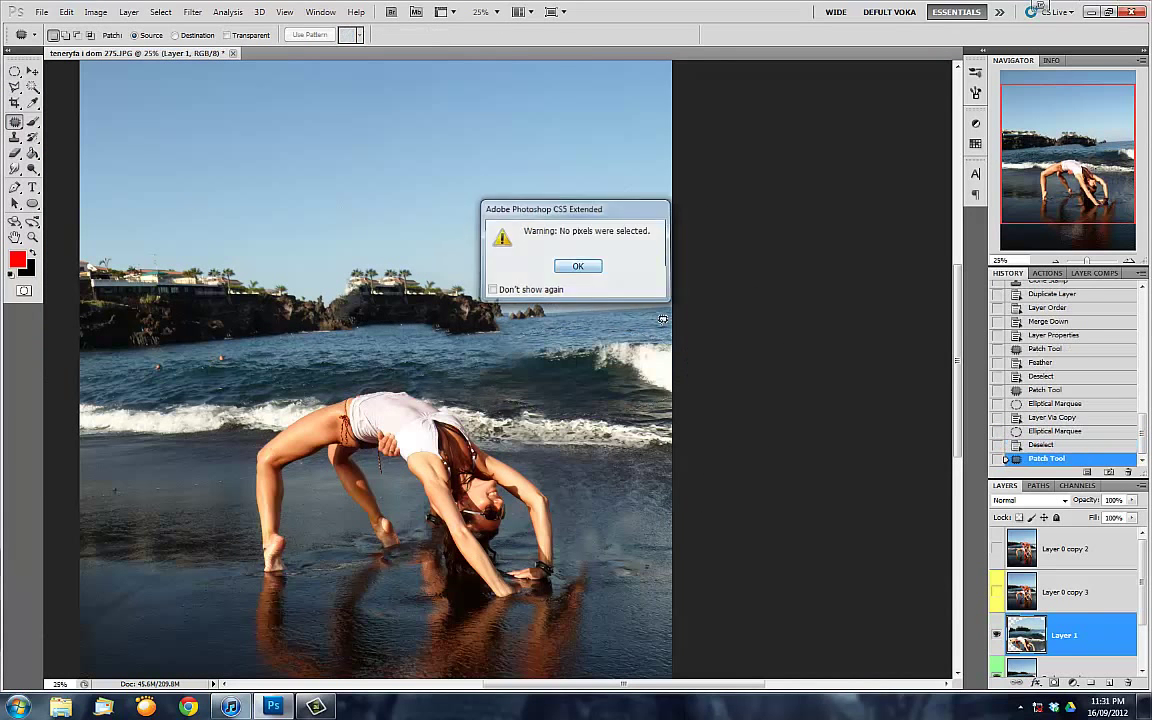
{"action": "left_click_drag", "start_coordinate": [625, 375], "coordinate": [460, 377]}
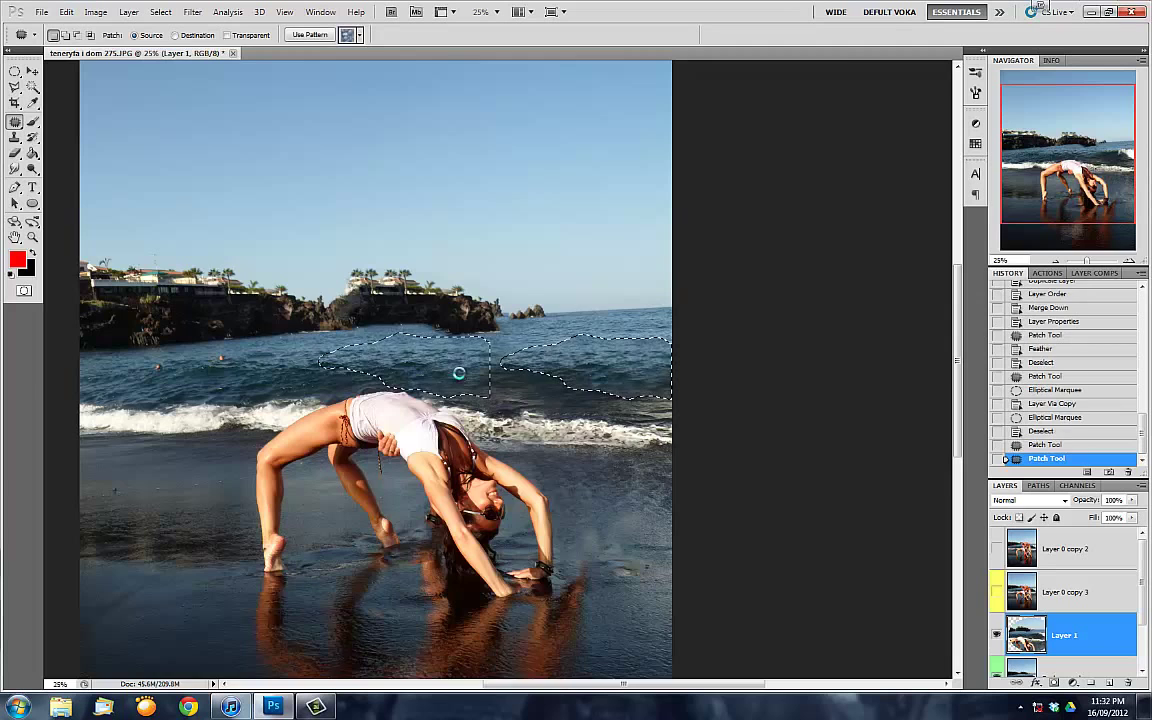
{"action": "key", "text": "ctrl+d"}
{"action": "key", "text": "ctrl+plus"}
{"action": "key", "text": "ctrl+plus"}
{"action": "key", "text": "ctrl+plus"}
Erase the hard edges of the sea patch
{"action": "key", "text": "e"}
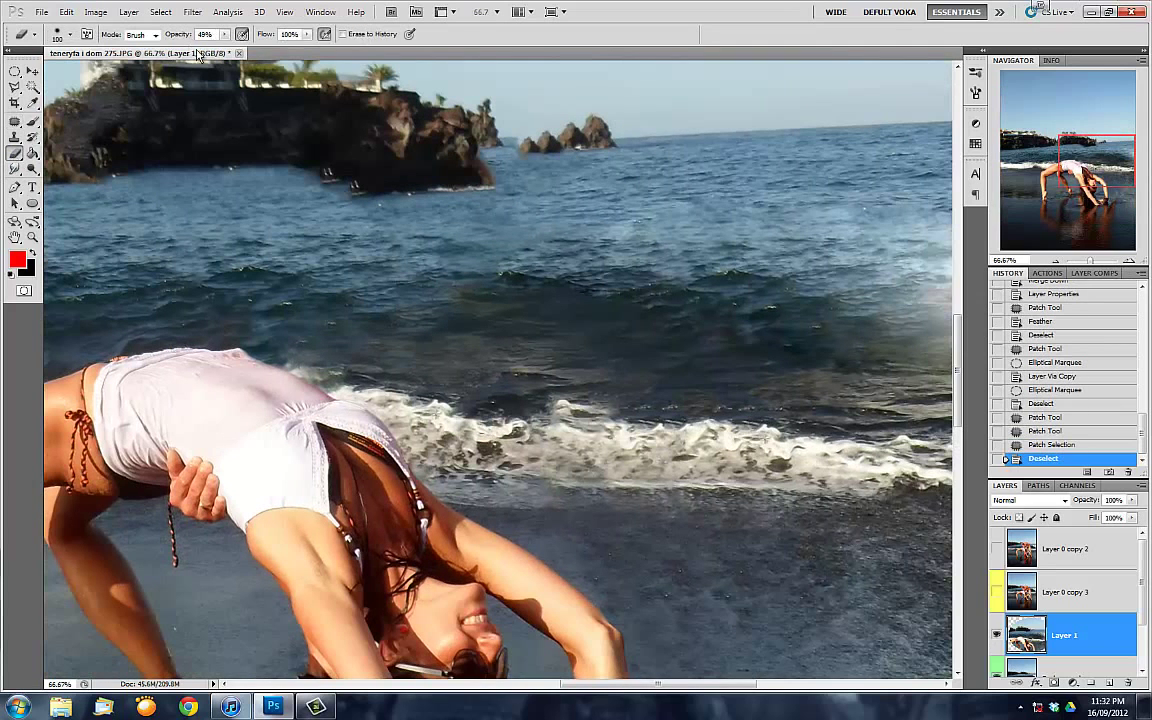
{"action": "left_click_drag", "start_coordinate": [545, 213], "coordinate": [474, 240]}
{"action": "left_click", "coordinate": [519, 243]}
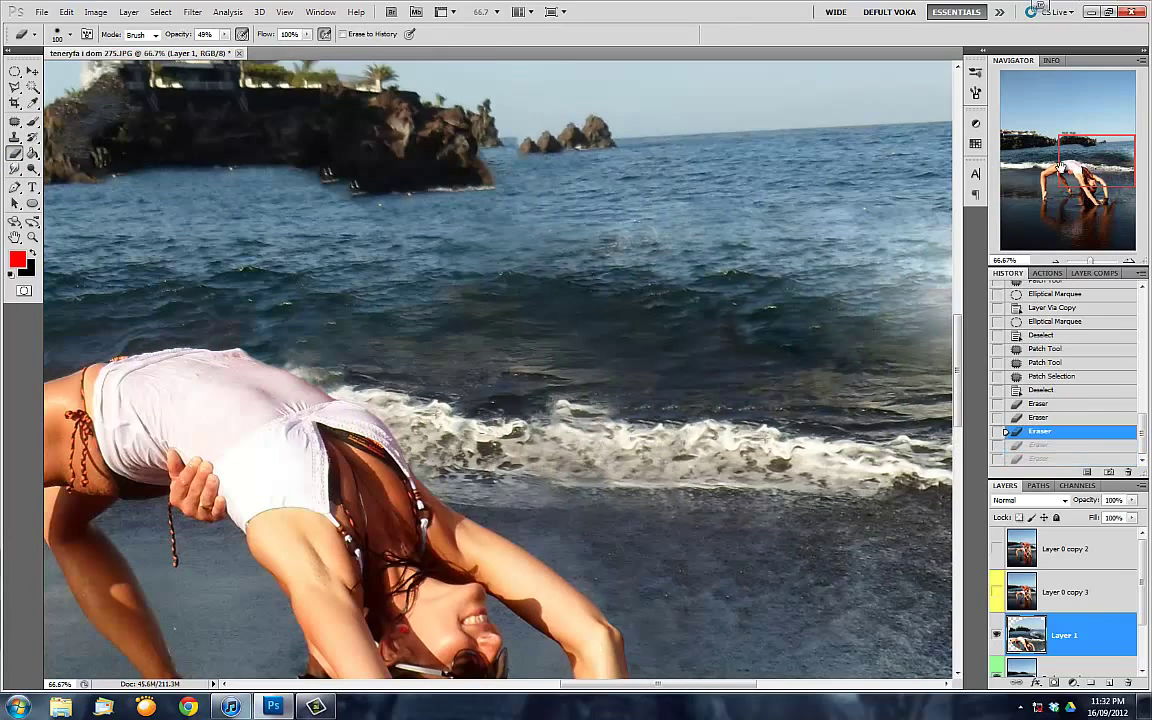
{"action": "scroll", "coordinate": [700, 240], "scroll_direction": "down", "scroll_amount": 3}
{"action": "left_click_drag", "start_coordinate": [804, 244], "coordinate": [660, 218]}
{"action": "scroll", "coordinate": [660, 220], "scroll_direction": "up", "scroll_amount": 4}
Try burning the sea and undo it, then merge the patch down and lighten the water
{"action": "left_click", "coordinate": [677, 232]}
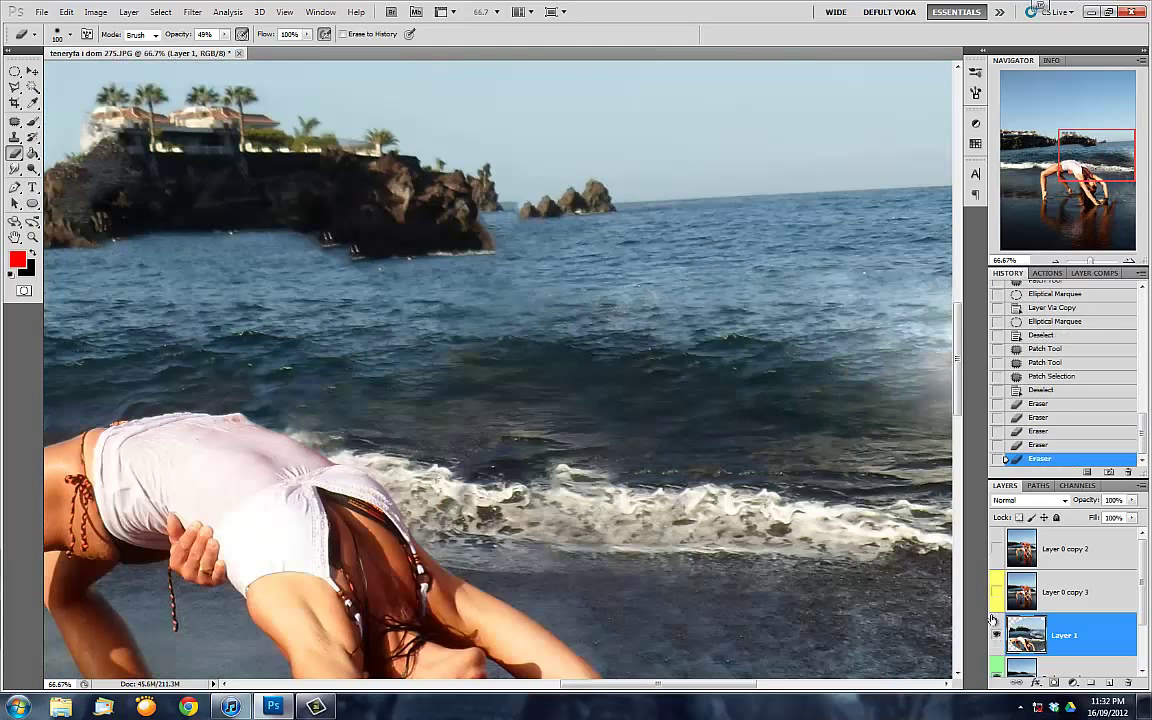
{"action": "left_click_drag", "start_coordinate": [32, 169], "coordinate": [64, 186]}
{"action": "left_click_drag", "start_coordinate": [780, 250], "coordinate": [850, 380]}
{"action": "left_click_drag", "start_coordinate": [750, 225], "coordinate": [830, 340]}
{"action": "key", "text": "ctrl+alt+z"}
{"action": "key", "text": "ctrl+alt+z"}
{"action": "key", "text": "ctrl+minus"}
{"action": "key", "text": "ctrl+minus"}
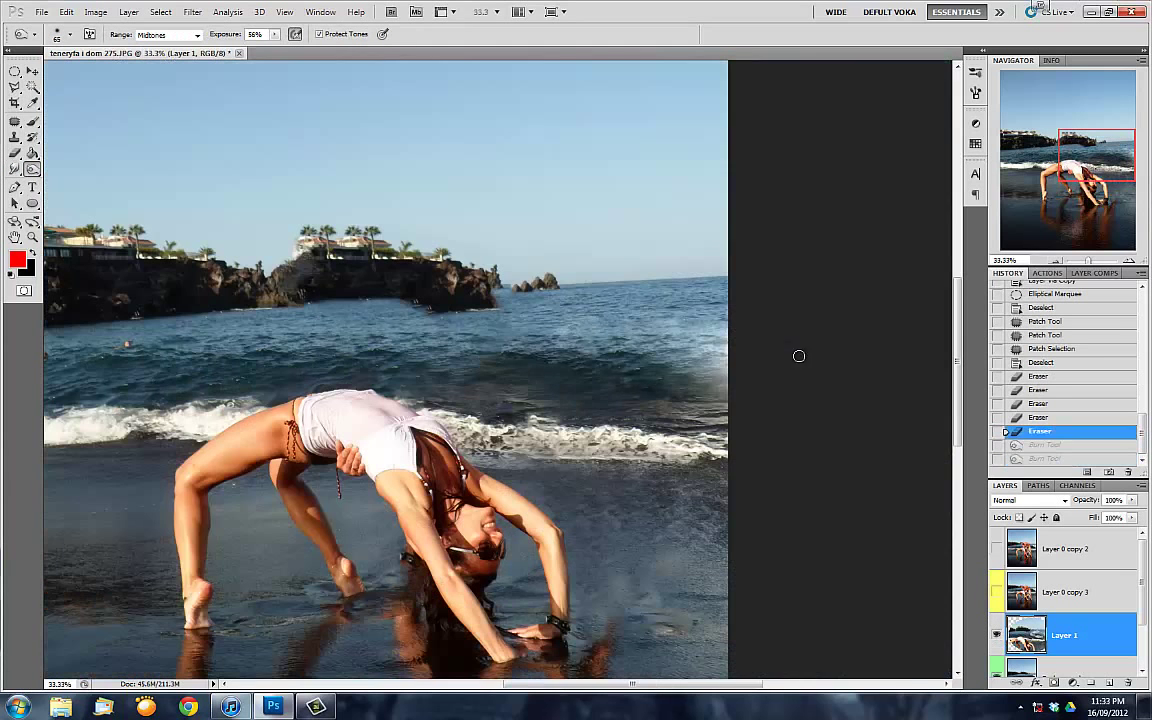
{"action": "key", "text": "3"}
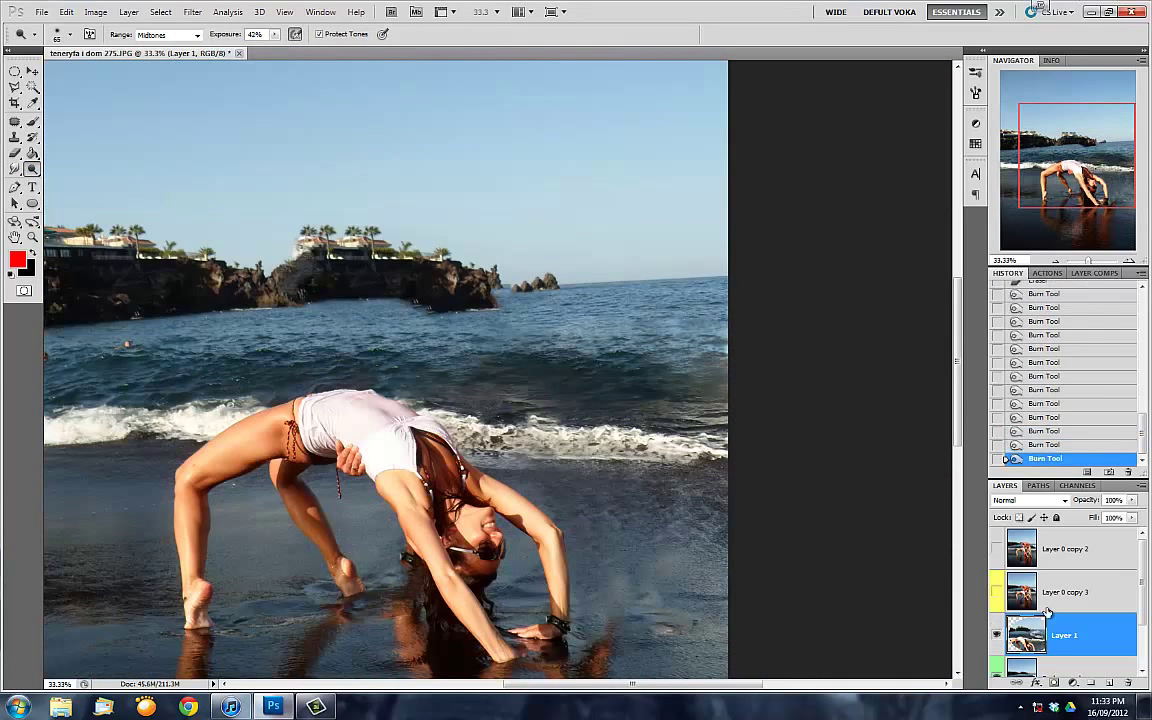
{"action": "left_click", "coordinate": [996, 636]}
{"action": "mouse_move", "coordinate": [601, 367]}
{"action": "left_mouse_down"}
{"action": "mouse_move", "coordinate": [500, 330]}
{"action": "mouse_move", "coordinate": [323, 325]}
{"action": "left_mouse_up"}
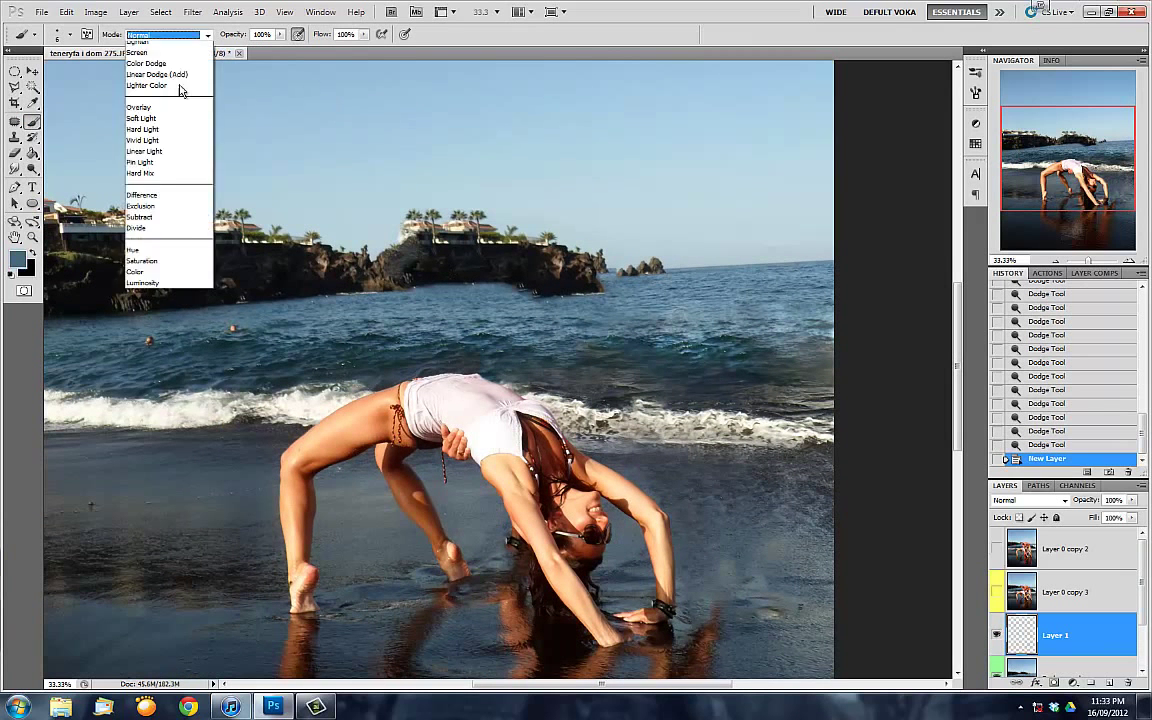
On Background copy, set opacity to 53% and spot-heal a dark speck in the sea
{"action": "left_click", "coordinate": [1066, 672]}
{"action": "left_click_drag", "start_coordinate": [589, 383], "coordinate": [640, 350]}
{"action": "key", "text": "ctrl+z"}
{"action": "key", "text": "5"}
{"action": "key", "text": "3"}
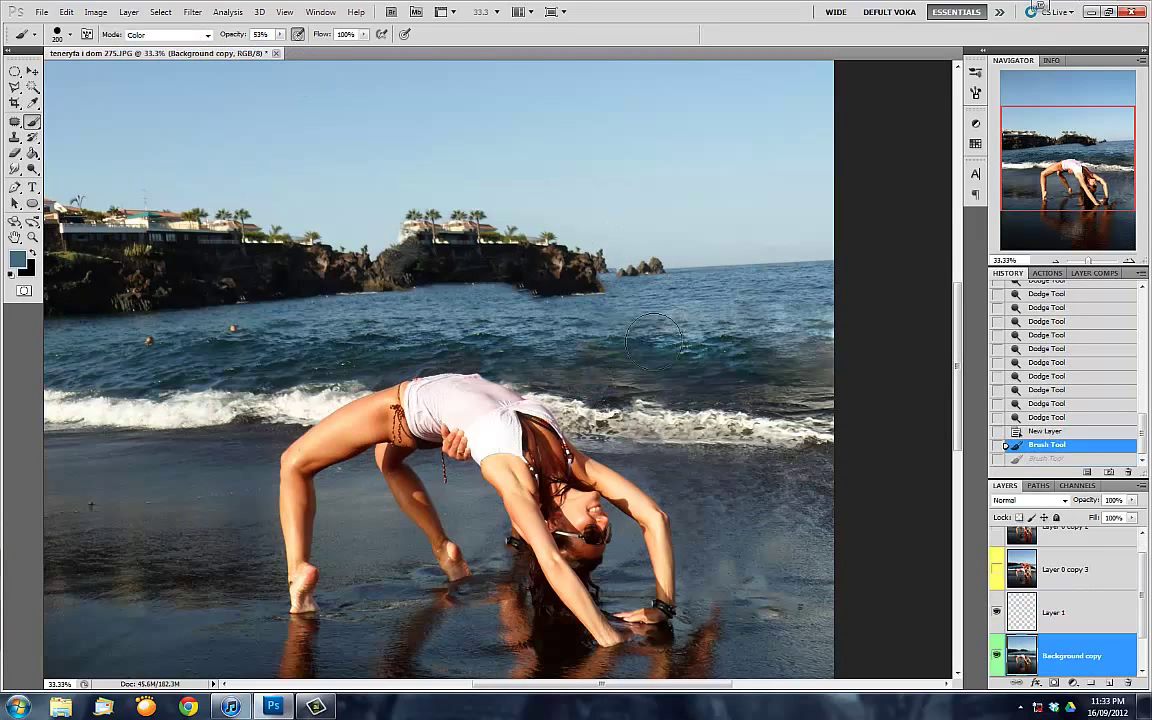
{"action": "left_click", "coordinate": [15, 122]}
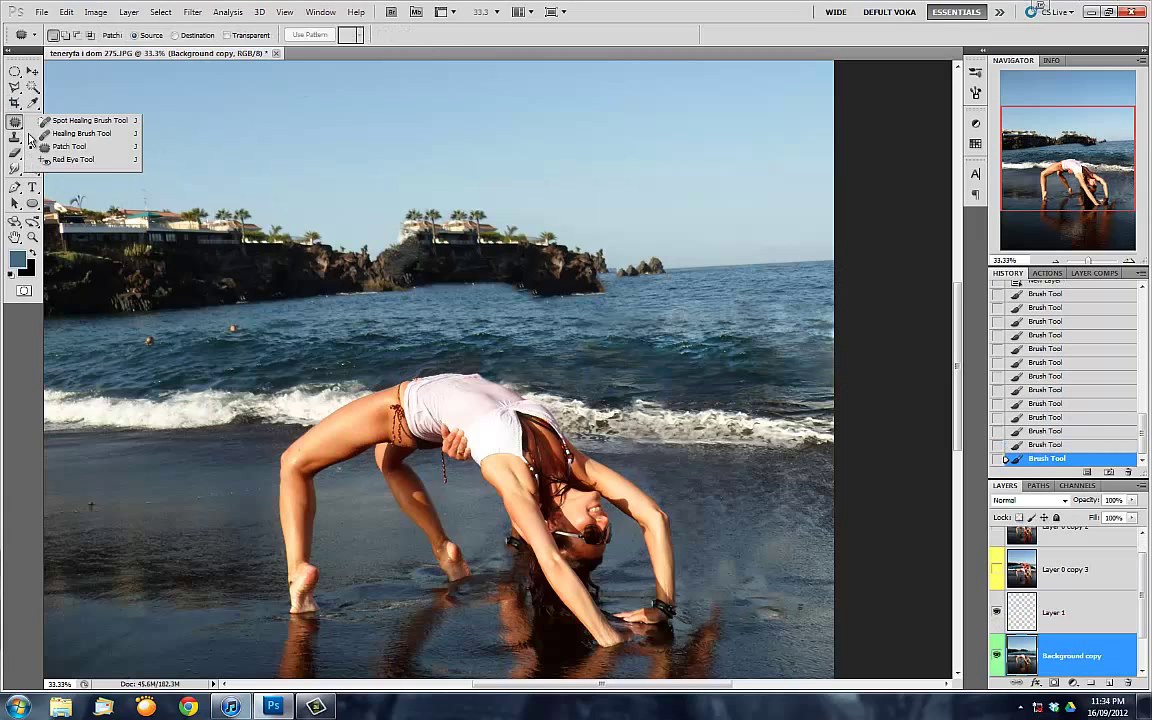
{"action": "left_click", "coordinate": [80, 117]}
{"action": "left_click", "coordinate": [228, 330]}
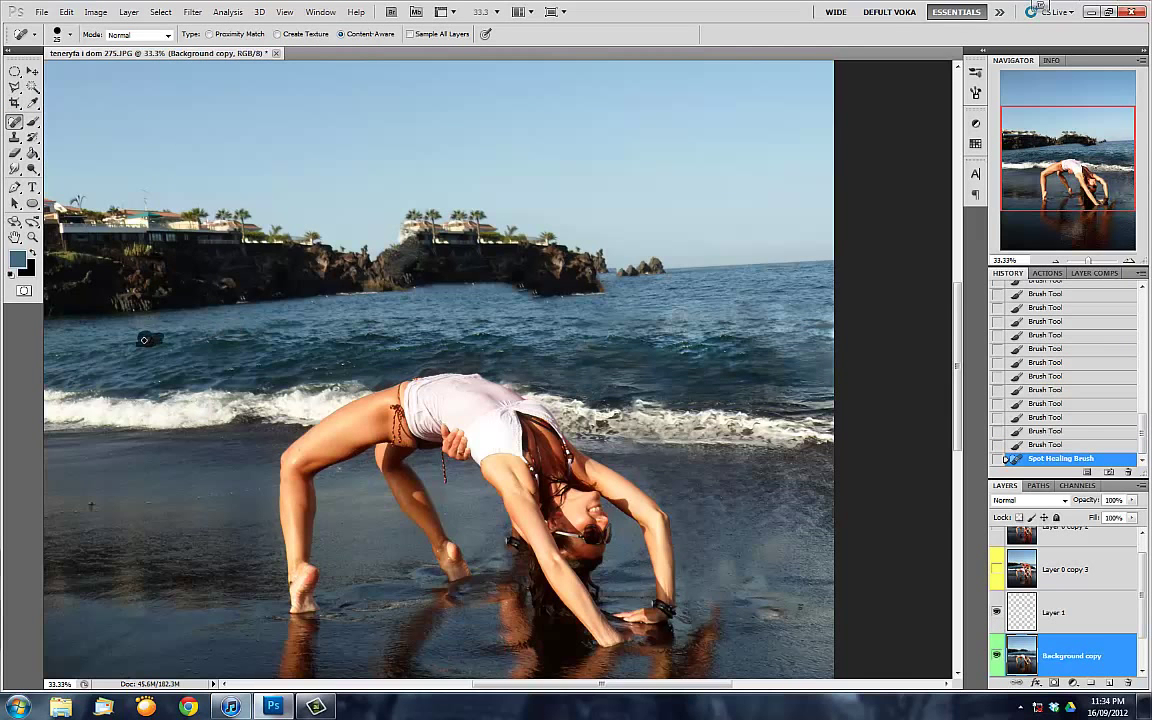
{"action": "left_click_drag", "start_coordinate": [553, 688], "coordinate": [392, 591]}
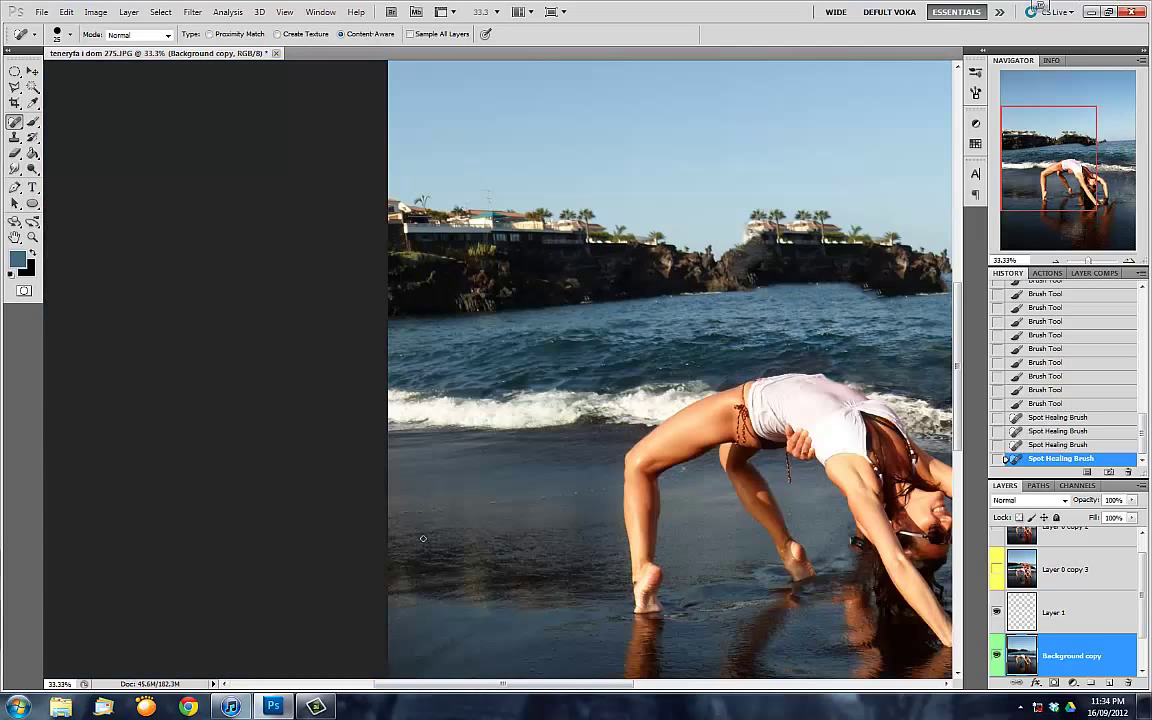
Zoom to 50% and toggle the man's layer on and off to compare the retouch
{"action": "left_click", "coordinate": [1049, 260]}
{"action": "scroll", "coordinate": [997, 613], "scroll_direction": "down", "scroll_amount": 1}
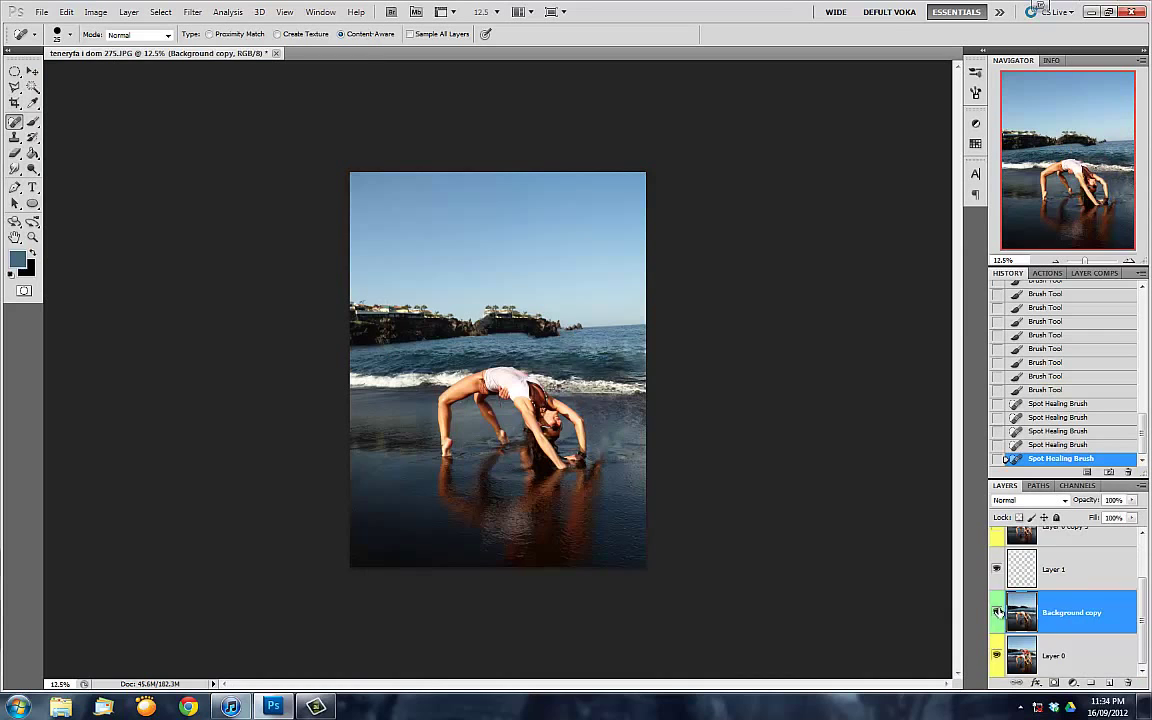
{"action": "scroll", "coordinate": [997, 613], "scroll_direction": "up", "scroll_amount": 2}
{"action": "left_click", "coordinate": [997, 590]}
{"action": "left_click", "coordinate": [997, 590]}
{"action": "key", "text": "ctrl+plus"}
{"action": "key", "text": "ctrl+plus"}
{"action": "key", "text": "ctrl+plus"}
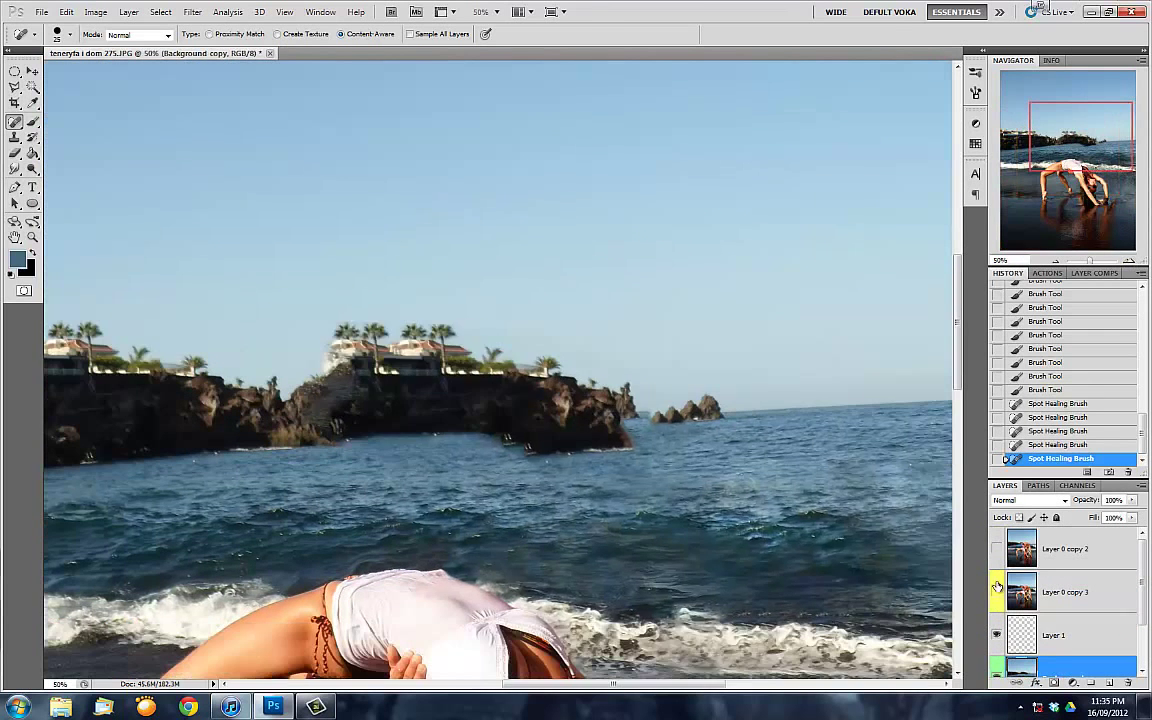
{"action": "left_click", "coordinate": [997, 590]}
{"action": "left_click", "coordinate": [997, 590]}
{"action": "left_click_drag", "start_coordinate": [1088, 140], "coordinate": [1090, 146]}
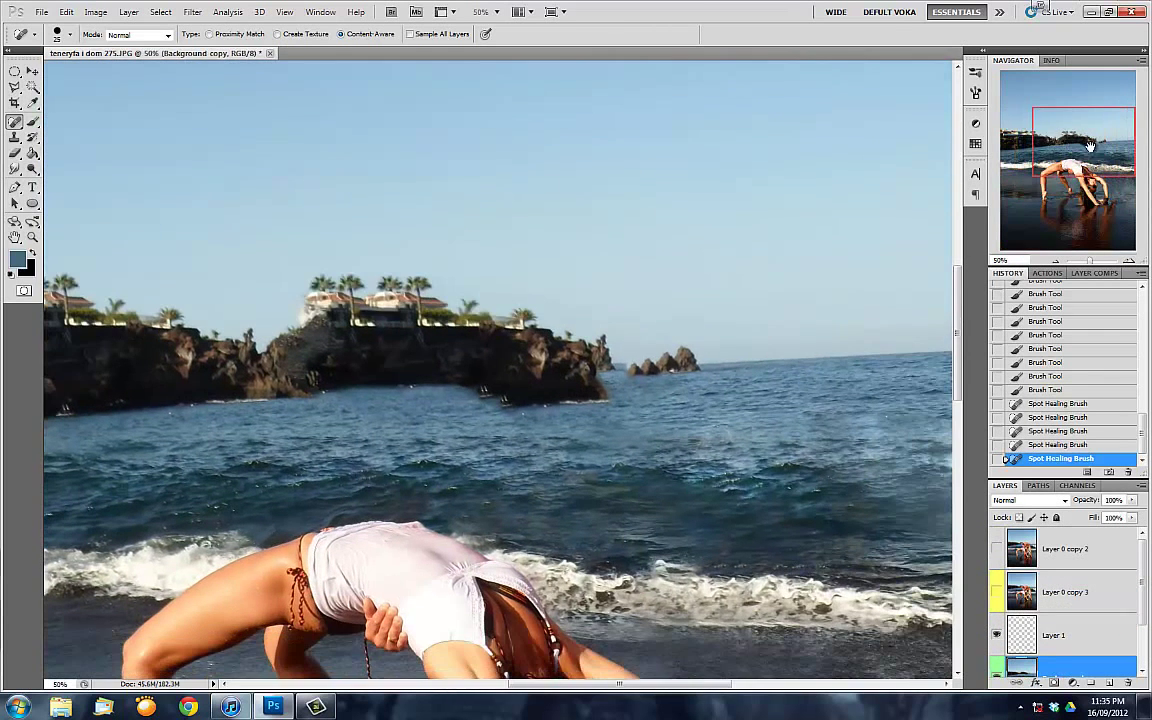
On Layer 1, paint a trial white Color-mode stroke along the cliff top, then undo it
{"action": "key", "text": "alt+bracketright"}
{"action": "left_click", "coordinate": [32, 121]}
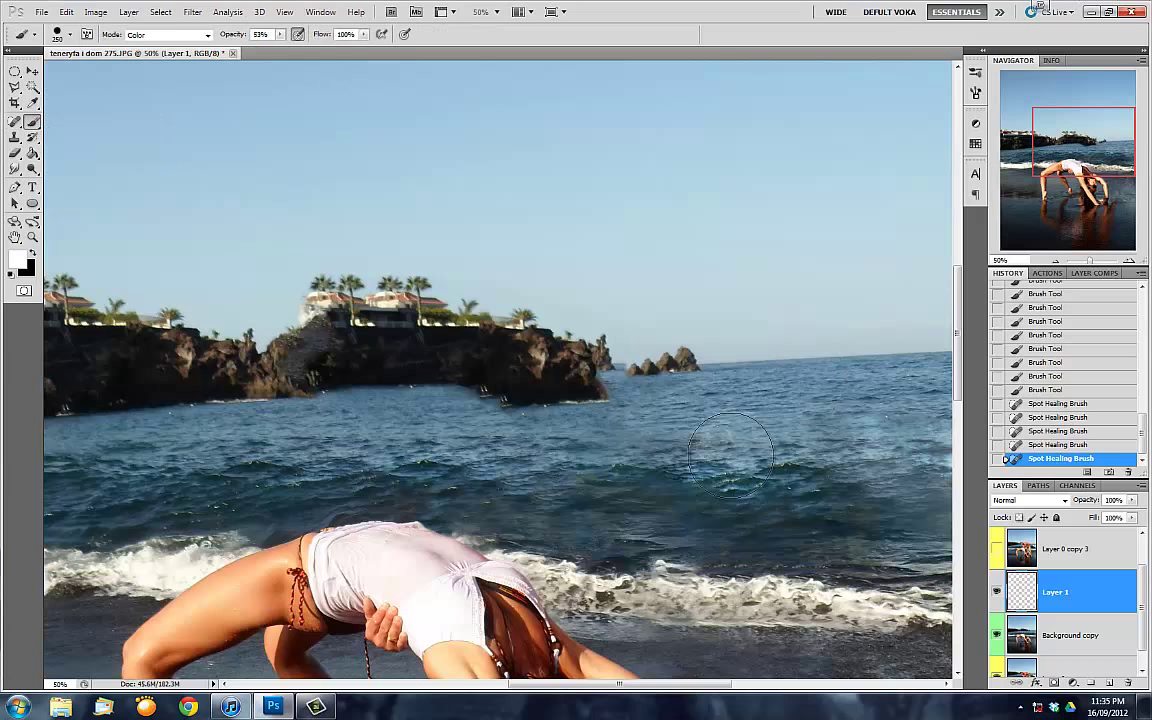
{"action": "left_click_drag", "start_coordinate": [833, 357], "coordinate": [193, 380]}
{"action": "key", "text": "ctrl+alt+z"}
{"action": "key", "text": "ctrl+alt+z"}
{"action": "key", "text": "ctrl+alt+z"}
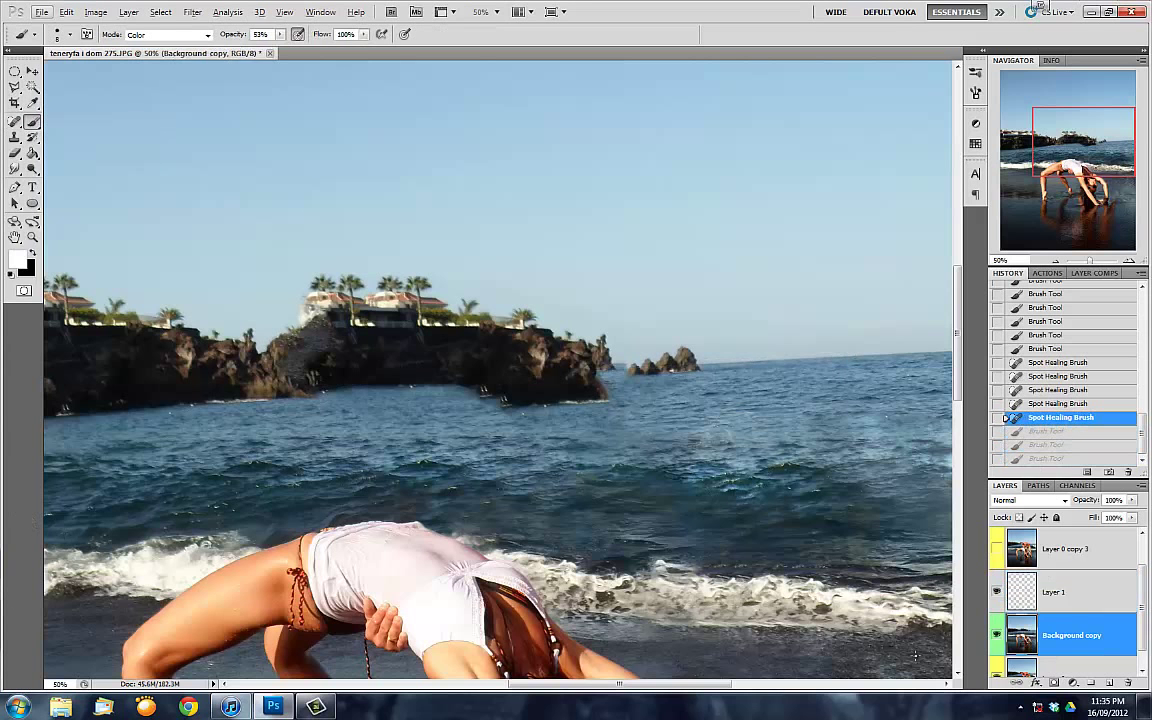
Draw a line path along the horizon and stroke it with white
{"action": "right_click", "coordinate": [32, 202]}
{"action": "left_click", "coordinate": [100, 222]}
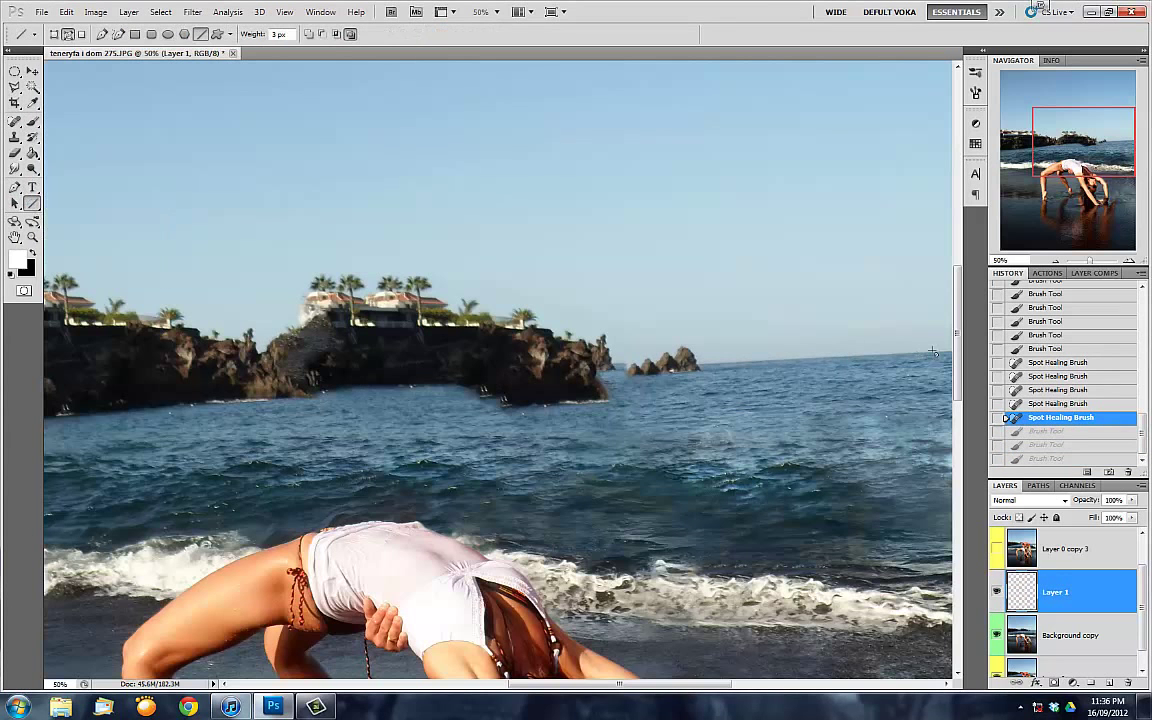
{"action": "left_click_drag", "start_coordinate": [950, 352], "coordinate": [228, 385]}
{"action": "left_click", "coordinate": [1050, 684]}
{"action": "key", "text": "F7"}
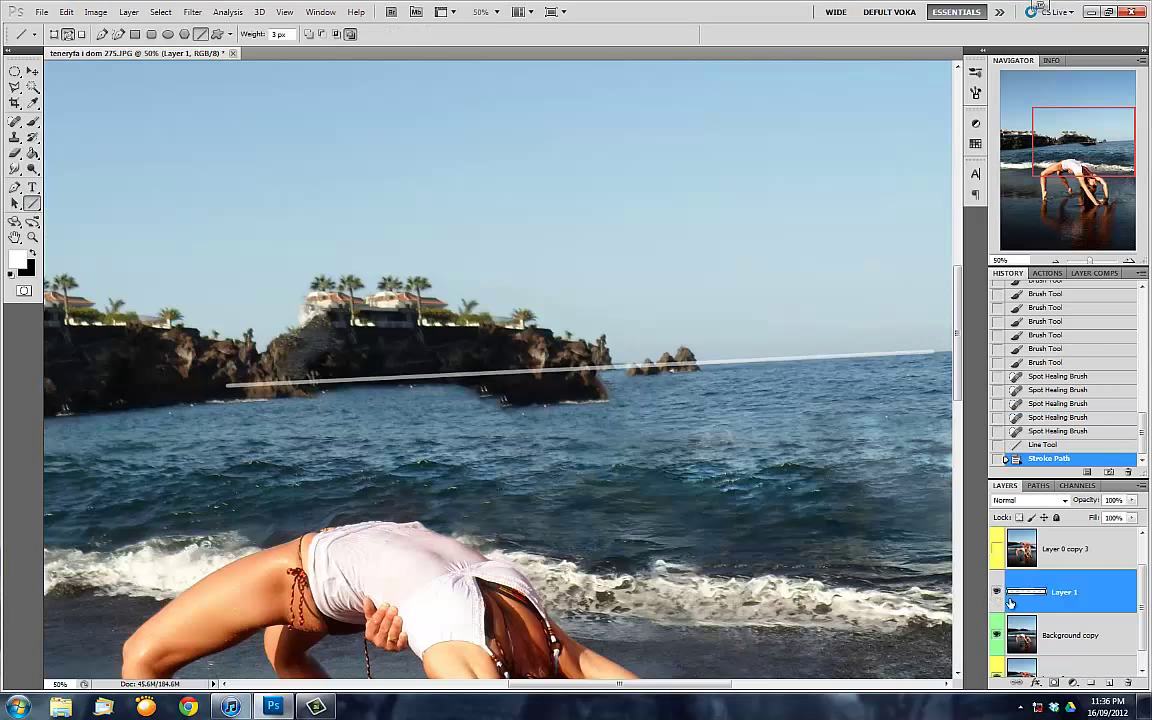
Move Layer 1, holding the horizon line, to the top of the layer stack
{"action": "left_click", "coordinate": [1065, 635]}
{"action": "key", "text": "b"}
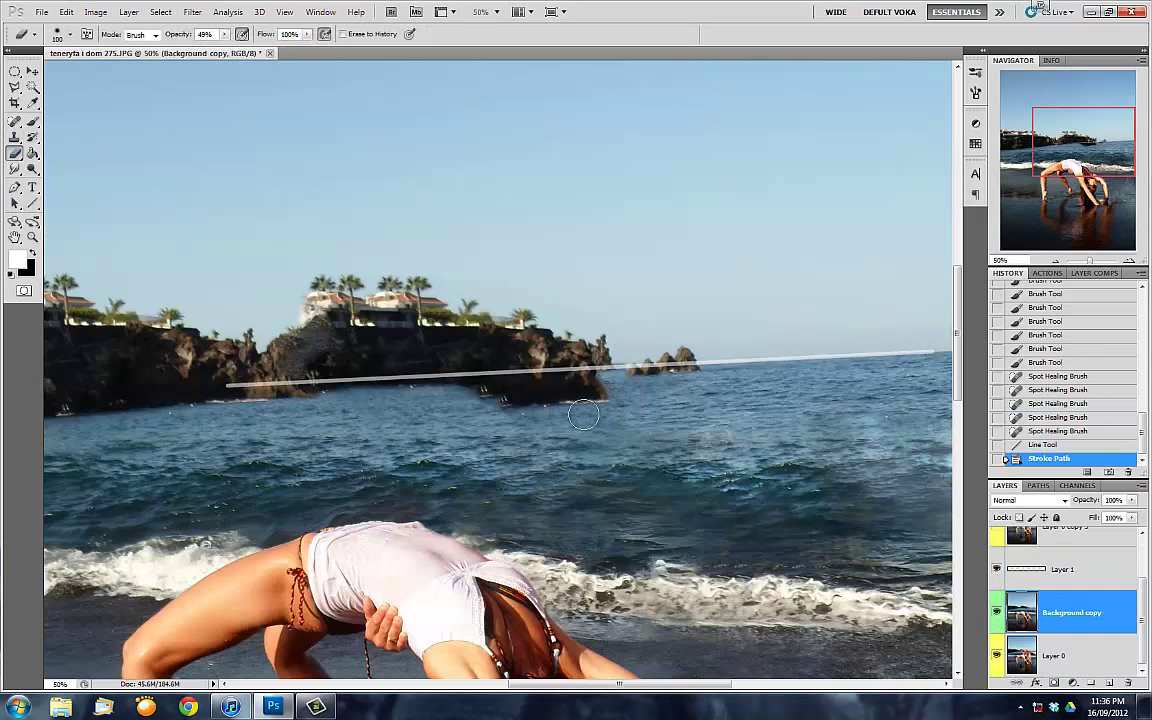
{"action": "scroll", "coordinate": [918, 504], "scroll_direction": "down", "scroll_amount": 2}
{"action": "left_click", "coordinate": [1056, 260]}
{"action": "left_click", "coordinate": [1025, 577]}
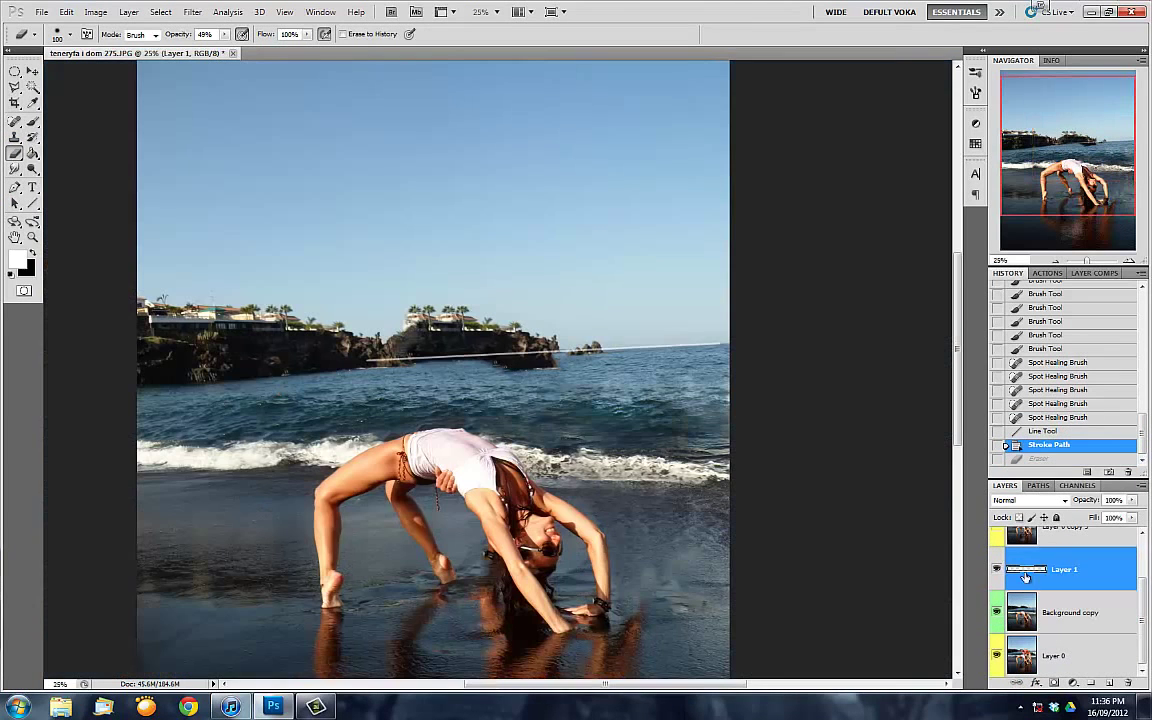
{"action": "left_click_drag", "start_coordinate": [1025, 577], "coordinate": [1025, 535]}
{"action": "left_click", "coordinate": [1042, 137]}
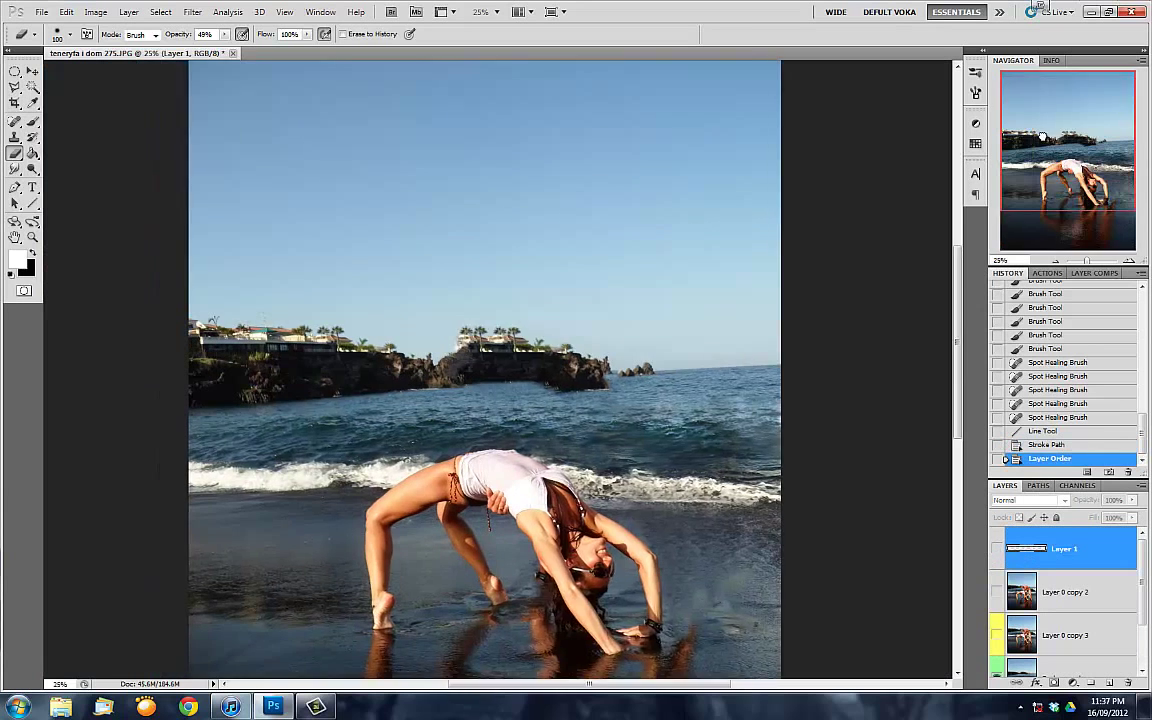
Give Layer 0 copy 2 a red label and zoom in on the hand on her shirt
{"action": "left_click", "coordinate": [995, 592]}
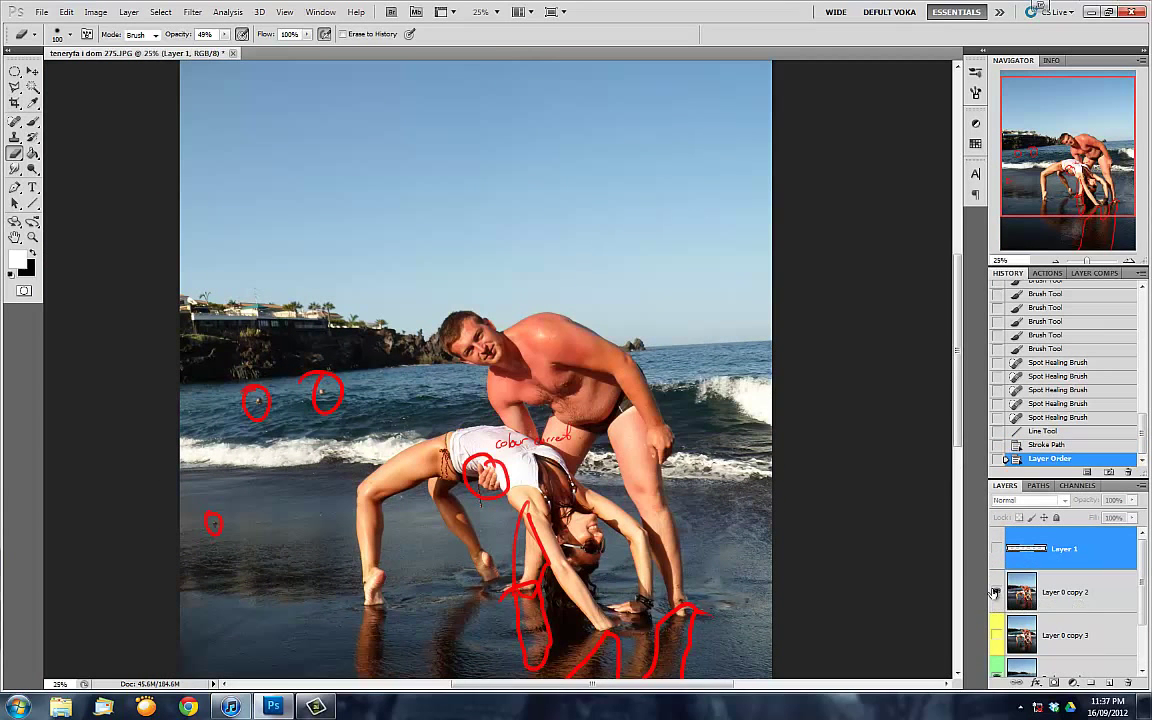
{"action": "right_click", "coordinate": [996, 593]}
{"action": "left_click", "coordinate": [1012, 499]}
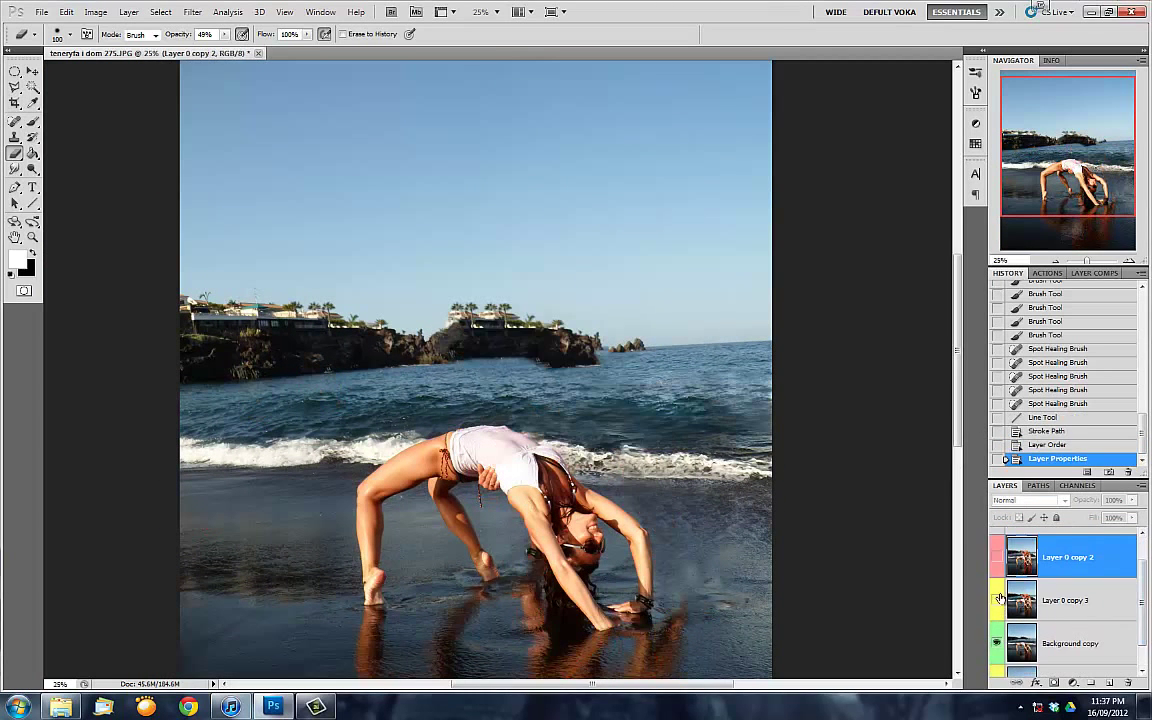
{"action": "scroll", "coordinate": [1000, 598], "scroll_direction": "down", "scroll_amount": 1}
{"action": "left_click", "coordinate": [996, 614]}
{"action": "key", "text": "ctrl+plus"}
{"action": "key", "text": "ctrl+plus"}
{"action": "key", "text": "ctrl+plus"}
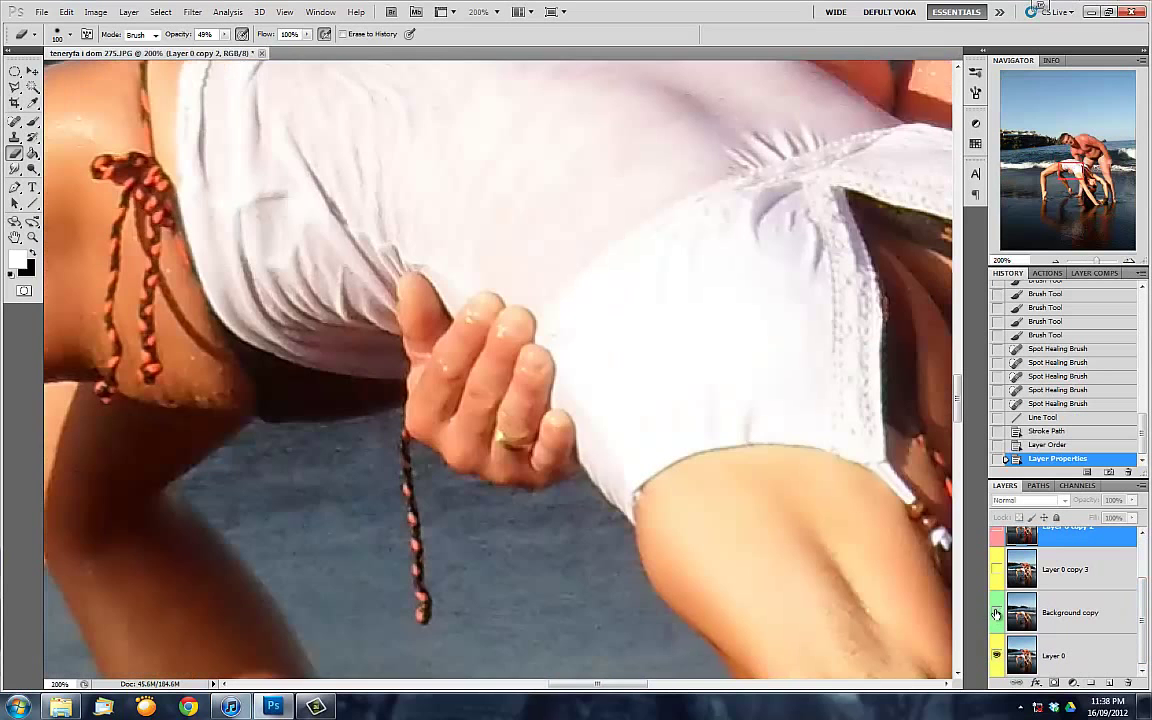
Hide the man's layer and add a new empty layer for Clone Stamp retouching
{"action": "left_click", "coordinate": [996, 569]}
{"action": "left_click", "coordinate": [1070, 612]}
{"action": "key", "text": "s"}
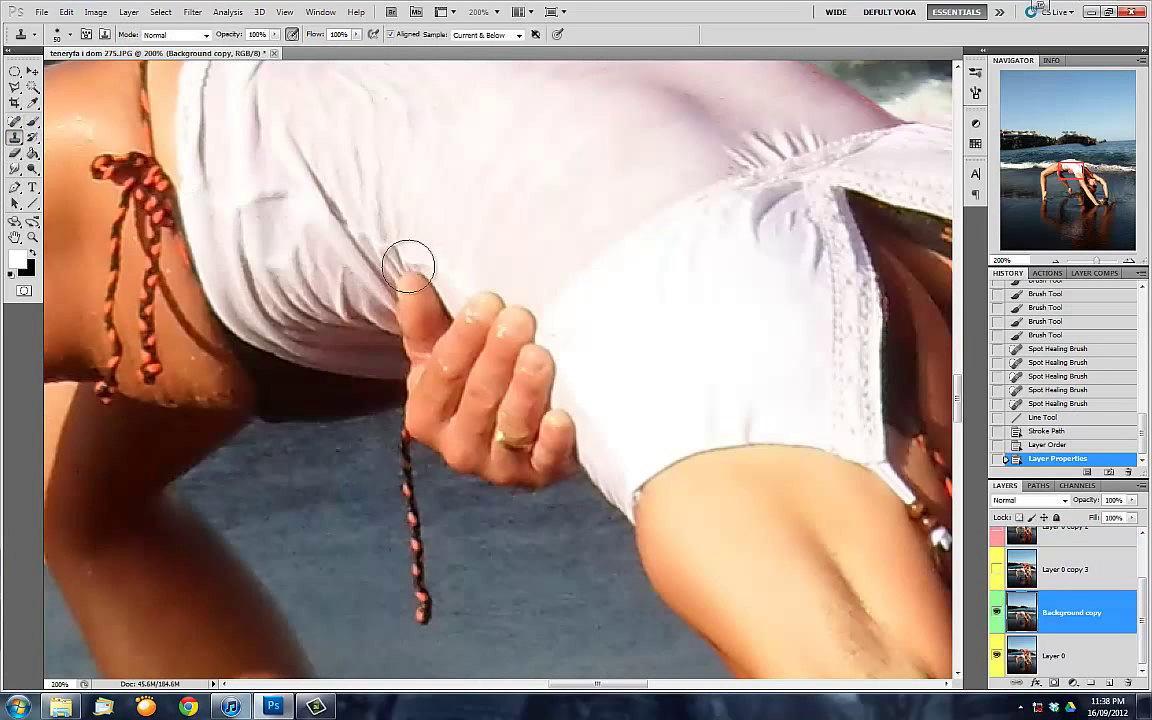
{"action": "key", "text": "bracketleft"}
{"action": "key", "text": "bracketleft"}
{"action": "key", "text": "bracketleft"}
{"action": "left_click", "coordinate": [1109, 683]}
Clone clean shirt fabric over the man's fingertips on the shirt
{"action": "left_click", "coordinate": [515, 390]}
{"action": "left_click", "coordinate": [496, 330]}
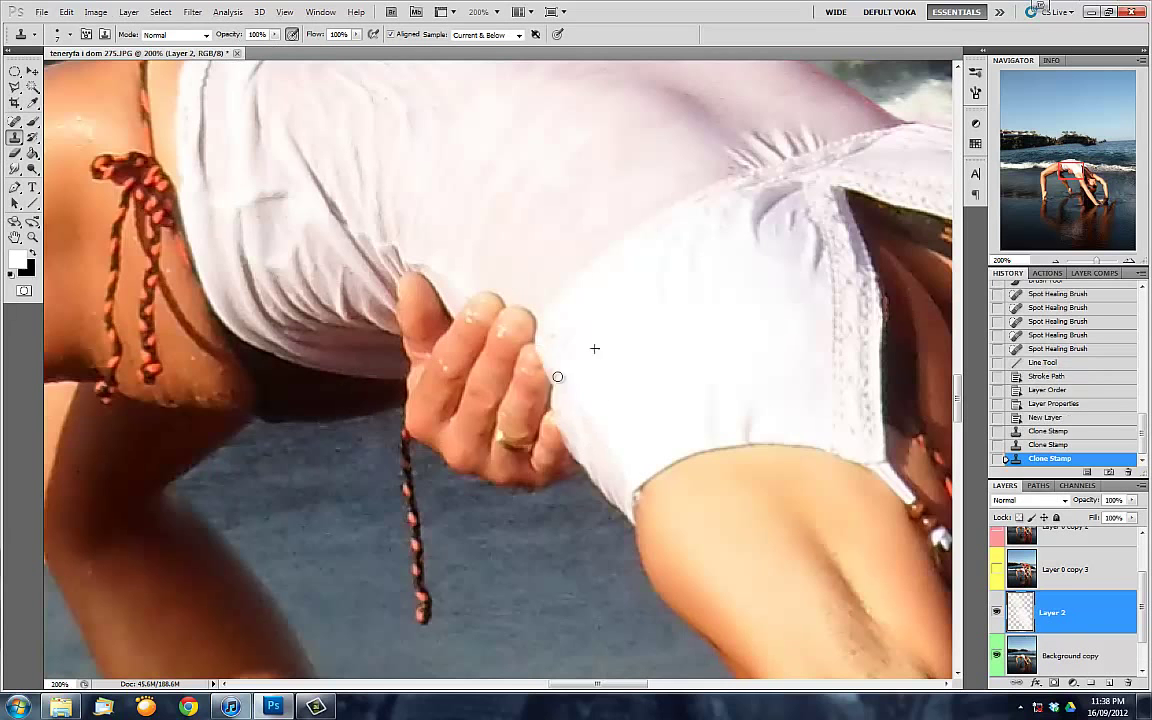
{"action": "left_click", "coordinate": [498, 360]}
{"action": "left_click", "coordinate": [510, 393]}
{"action": "left_click", "coordinate": [525, 388]}
{"action": "key", "text": "ctrl+alt+z"}
{"action": "key", "text": "ctrl+alt+z"}
{"action": "left_click", "coordinate": [522, 387]}
{"action": "left_click", "coordinate": [506, 386]}
{"action": "left_click", "coordinate": [520, 377]}
{"action": "left_click", "coordinate": [504, 393]}
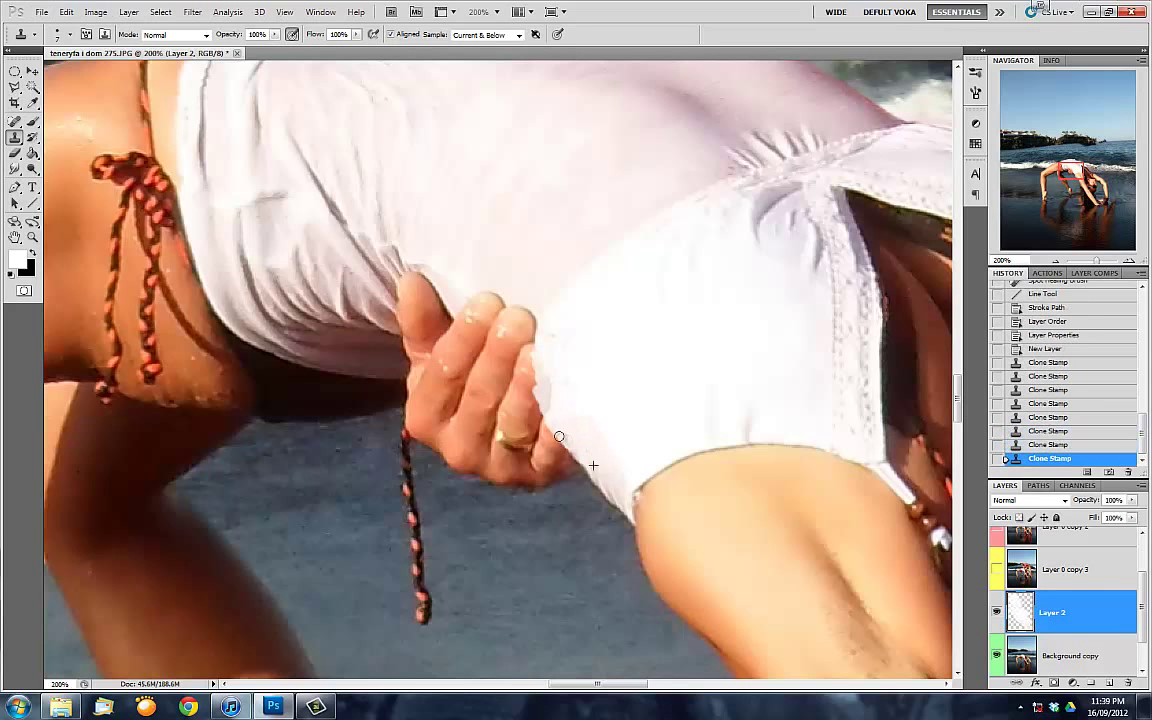
{"action": "left_click", "coordinate": [495, 364]}
{"action": "left_click", "coordinate": [504, 395]}
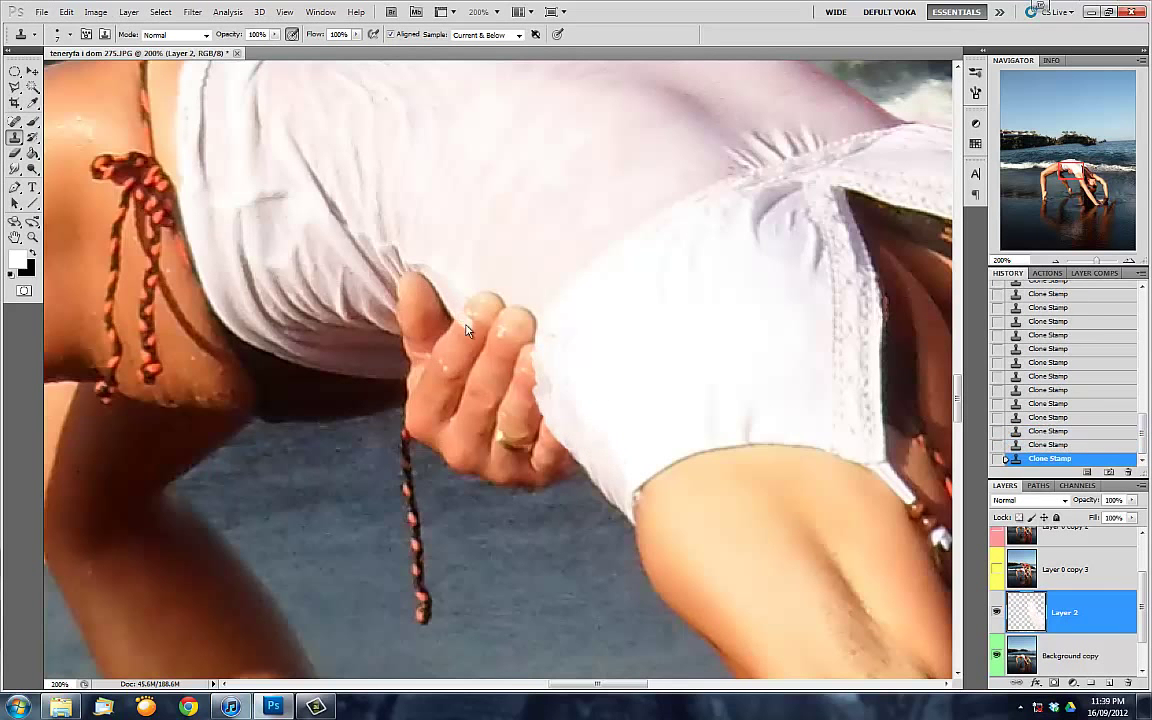
{"action": "left_click_drag", "start_coordinate": [478, 327], "coordinate": [548, 406]}
{"action": "left_click_drag", "start_coordinate": [483, 332], "coordinate": [562, 387]}
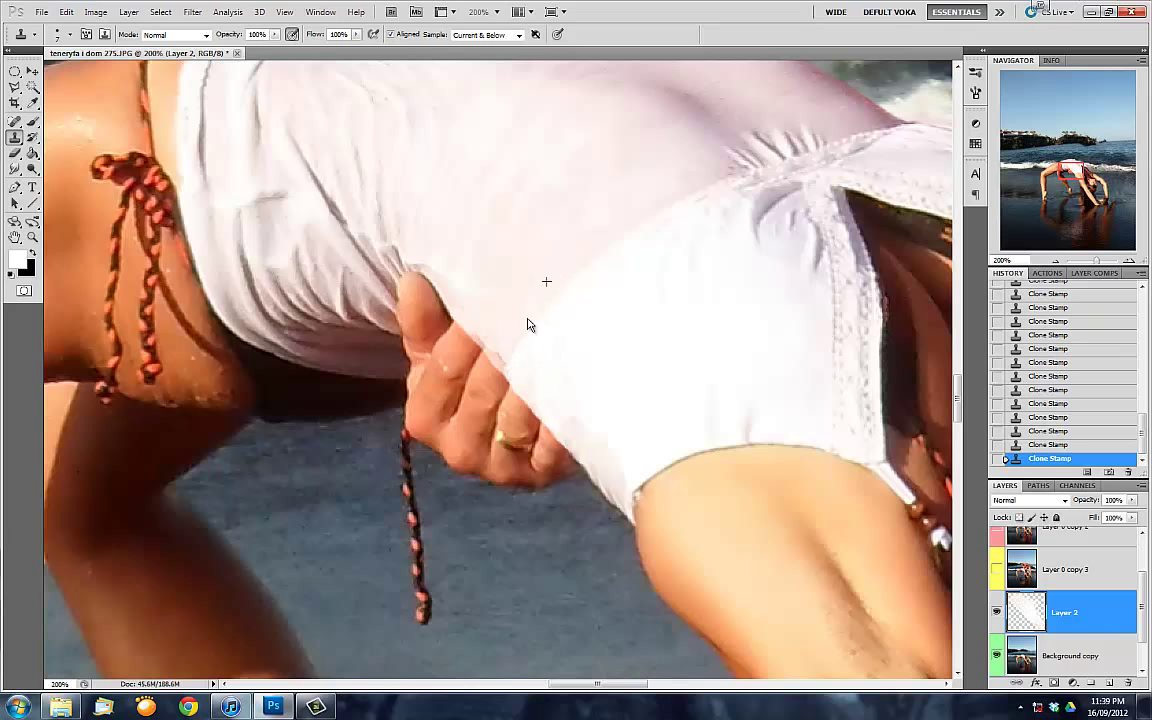
Clone water and shirt shadow over the rest of the man's fingers
{"action": "left_click_drag", "start_coordinate": [455, 468], "coordinate": [567, 473]}
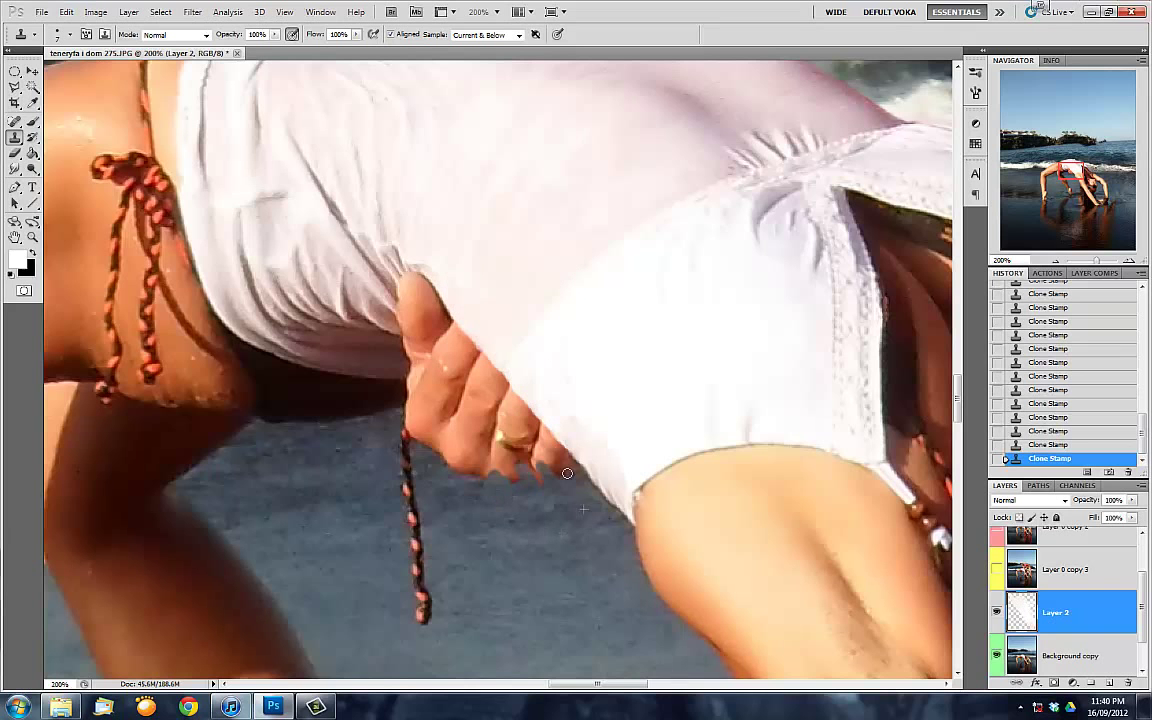
{"action": "mouse_move", "coordinate": [495, 450]}
{"action": "left_mouse_down"}
{"action": "mouse_move", "coordinate": [535, 448]}
{"action": "mouse_move", "coordinate": [531, 426]}
{"action": "left_mouse_up"}
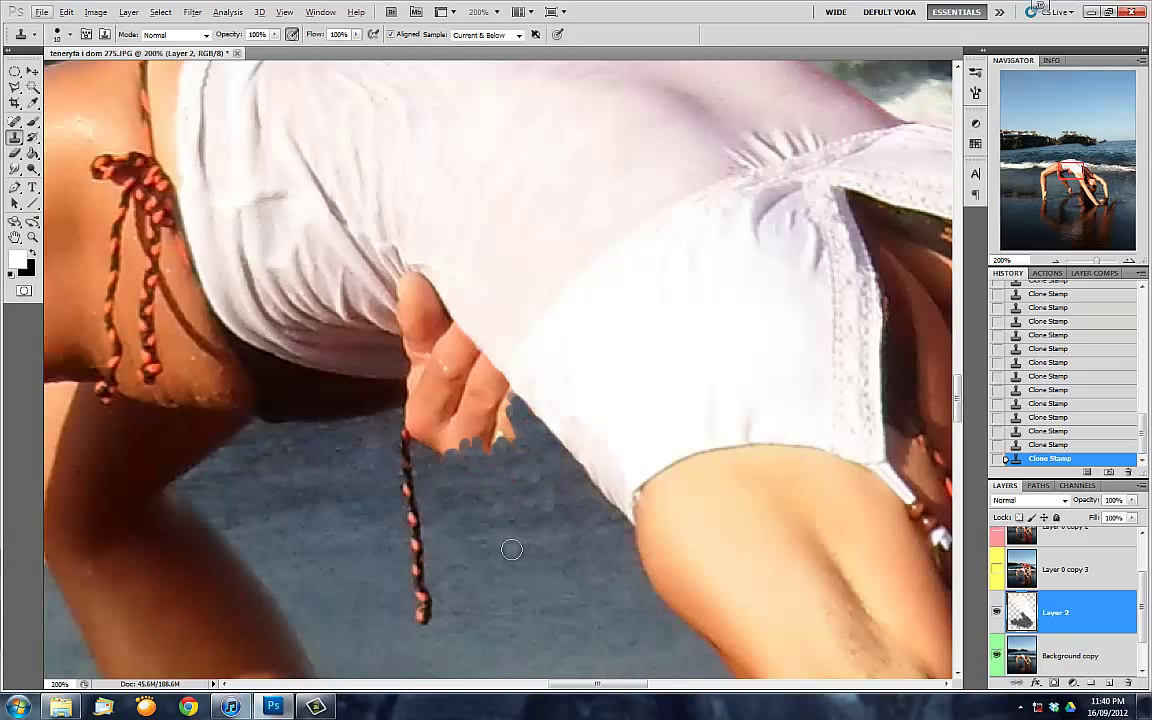
{"action": "left_click_drag", "start_coordinate": [460, 440], "coordinate": [390, 340]}
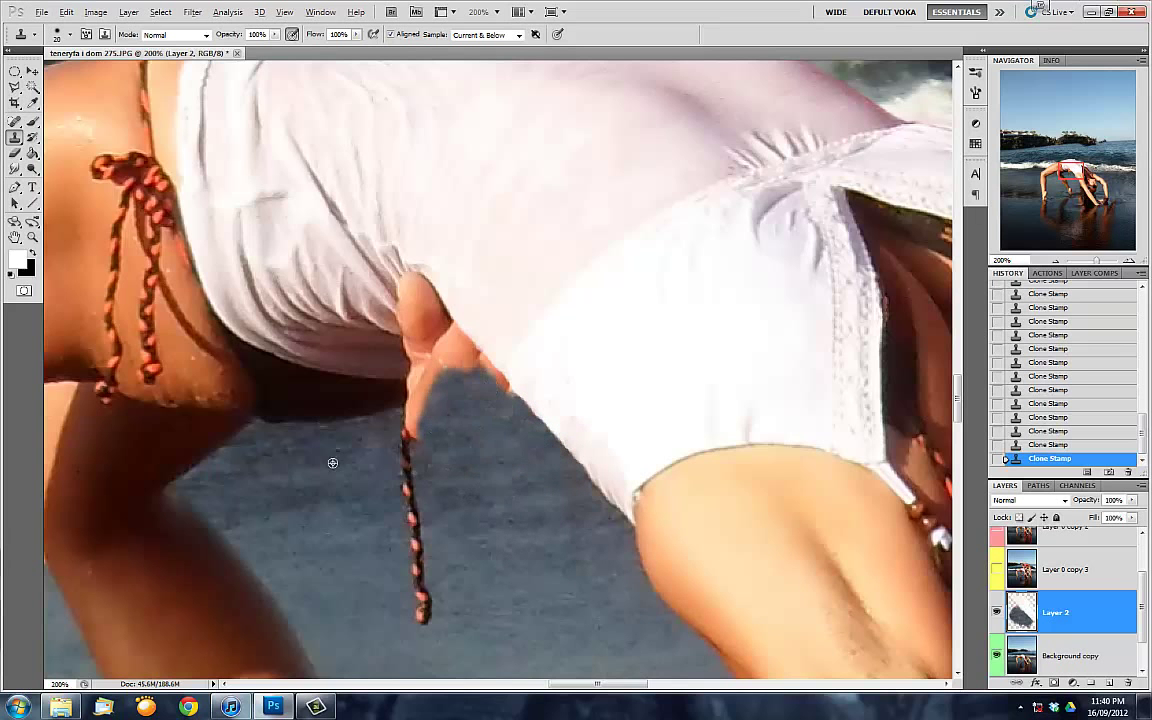
{"action": "key", "text": "ctrl+z"}
{"action": "left_click_drag", "start_coordinate": [430, 400], "coordinate": [440, 375]}
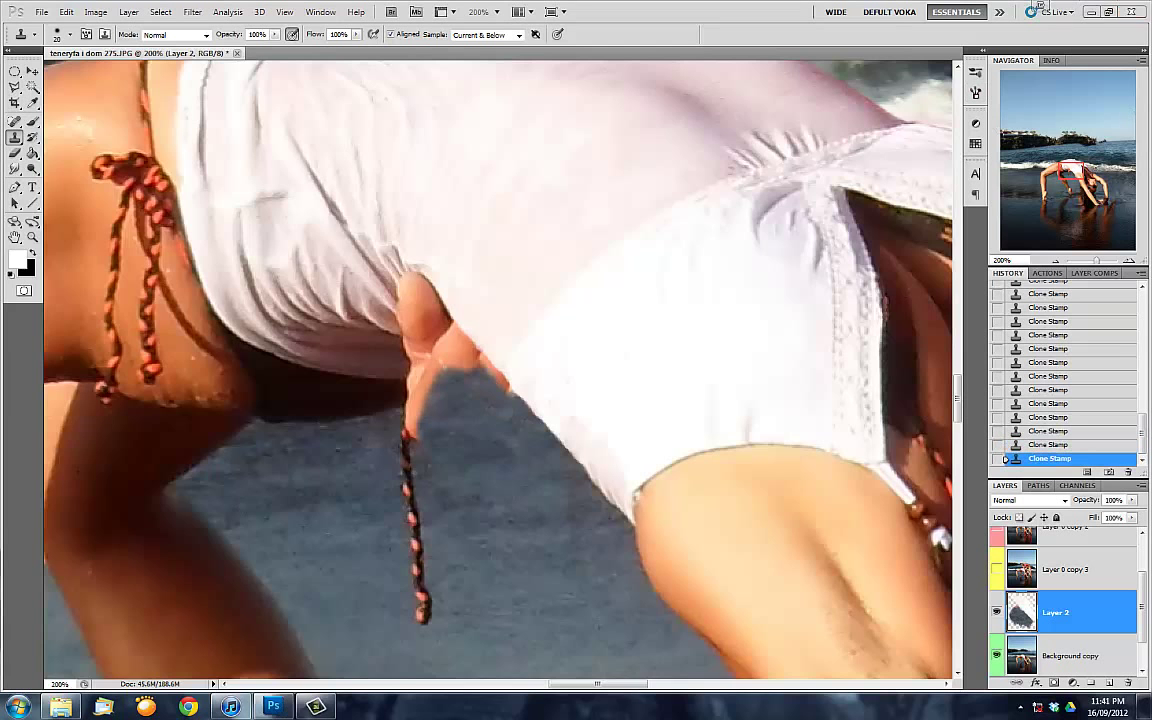
{"action": "key", "text": "ctrl+plus"}
{"action": "left_click_drag", "start_coordinate": [410, 245], "coordinate": [377, 312]}
{"action": "key", "text": "["}
{"action": "mouse_move", "coordinate": [500, 395]}
{"action": "left_mouse_down"}
{"action": "mouse_move", "coordinate": [543, 401]}
{"action": "mouse_move", "coordinate": [470, 340]}
{"action": "mouse_move", "coordinate": [420, 370]}
{"action": "left_mouse_up"}
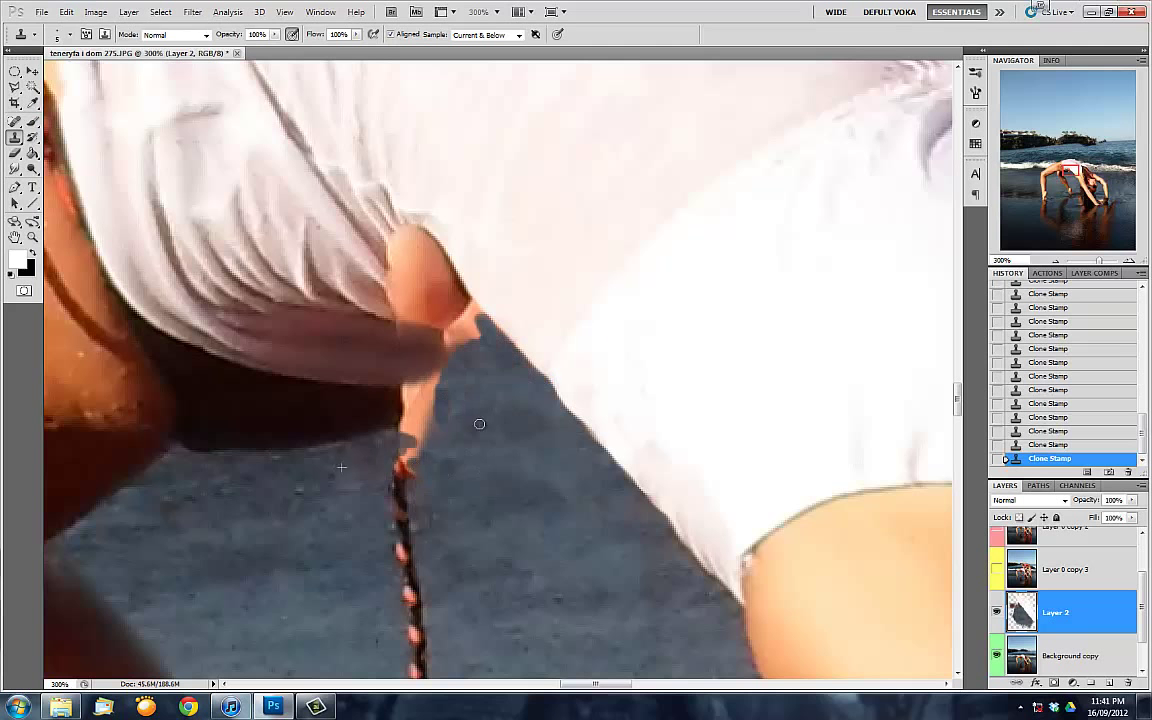
{"action": "left_click_drag", "start_coordinate": [479, 424], "coordinate": [483, 420]}
{"action": "left_click", "coordinate": [424, 393], "text": "alt"}
{"action": "left_click_drag", "start_coordinate": [332, 408], "coordinate": [368, 453]}
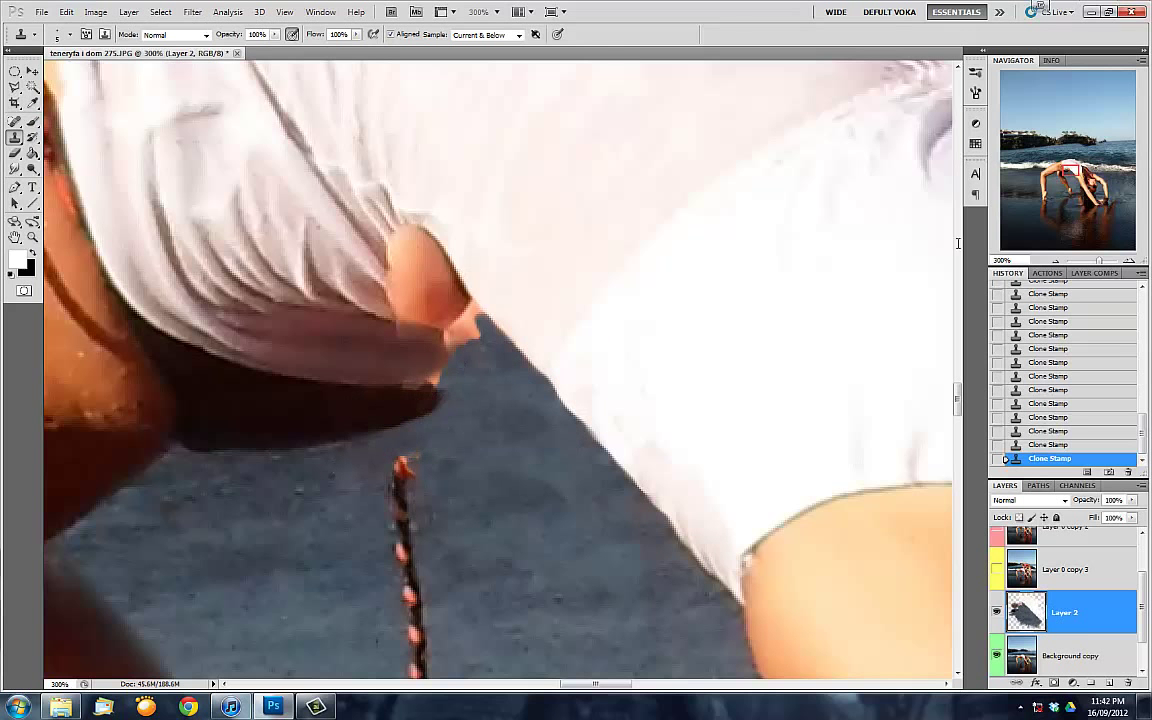
Check the retouch at fit and 100% view, then undo two trial brush strokes
{"action": "key", "text": "ctrl+0"}
{"action": "left_click", "coordinate": [1129, 261]}
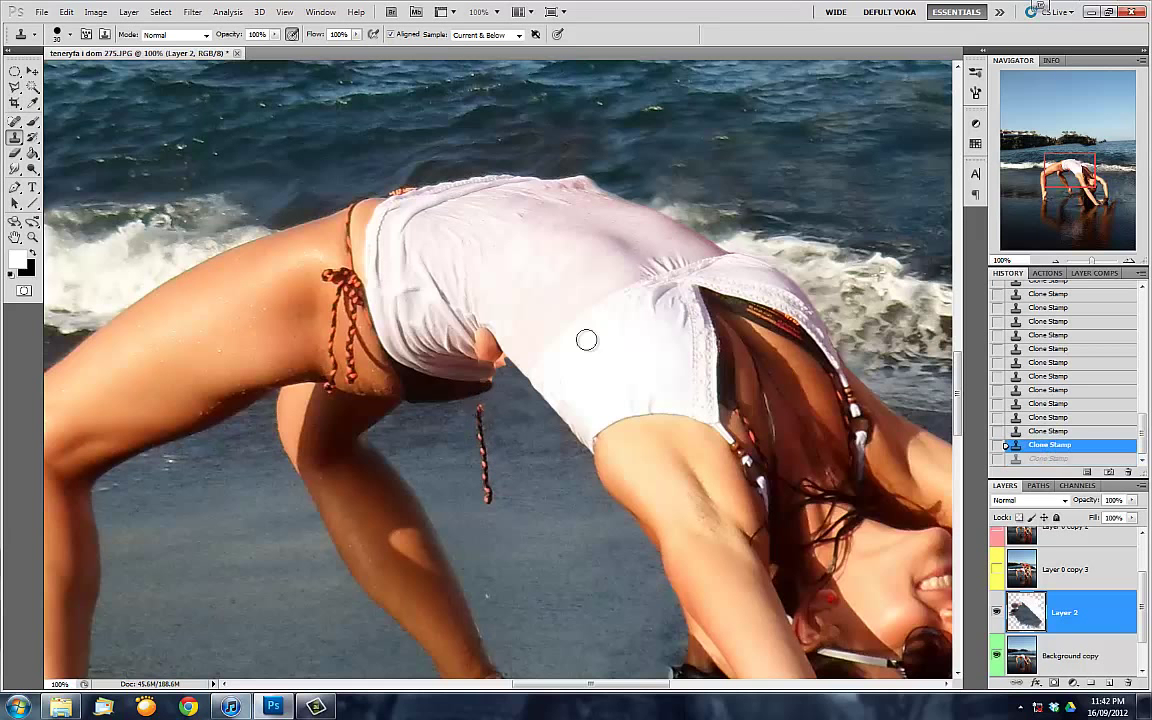
{"action": "key", "text": "ctrl+plus"}
{"action": "key", "text": "ctrl+plus"}
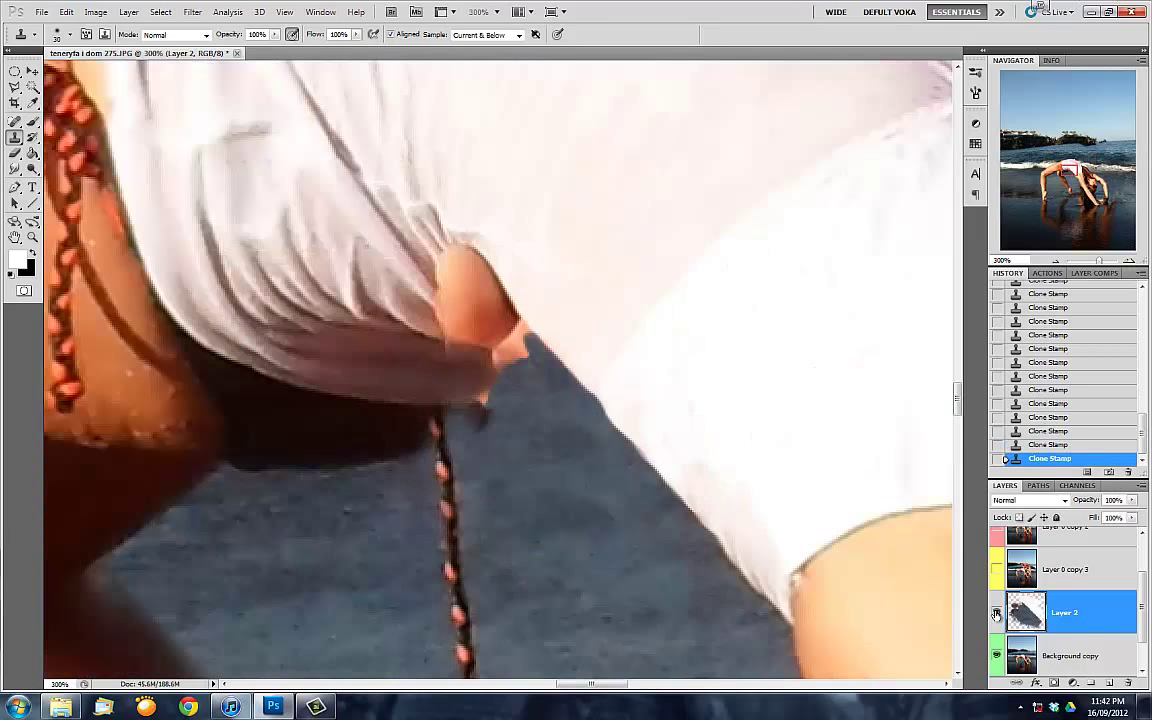
{"action": "key", "text": "b"}
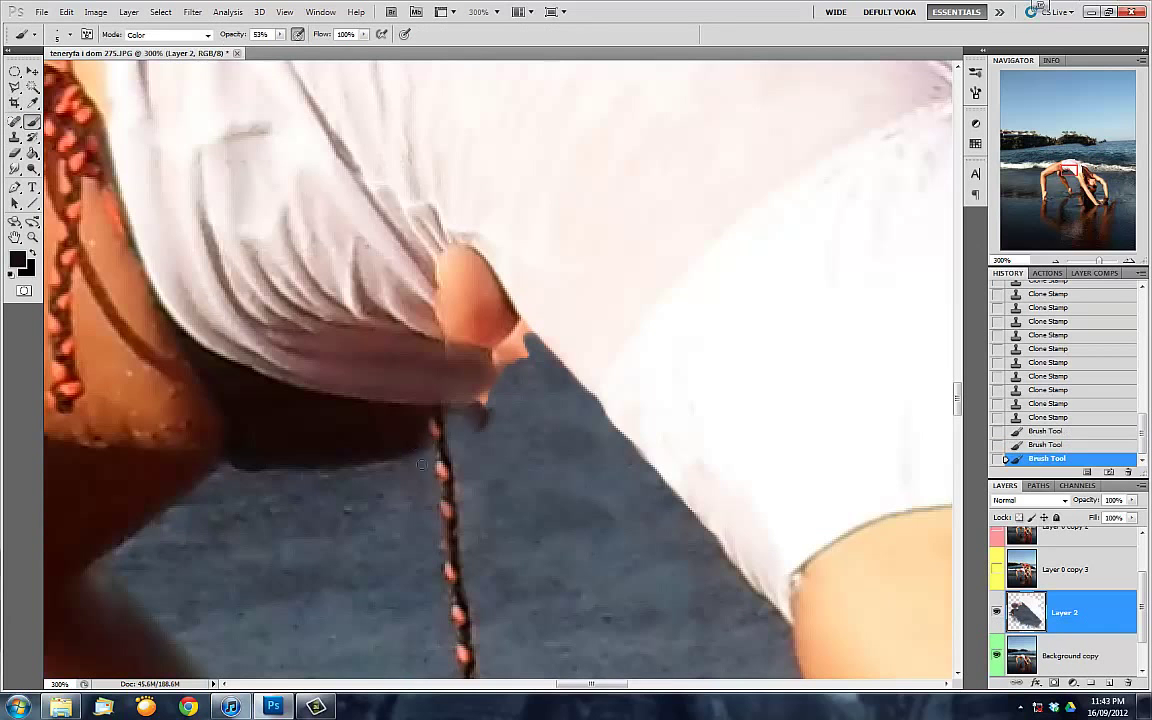
{"action": "key", "text": "ctrl+alt+z"}
{"action": "key", "text": "ctrl+alt+z"}
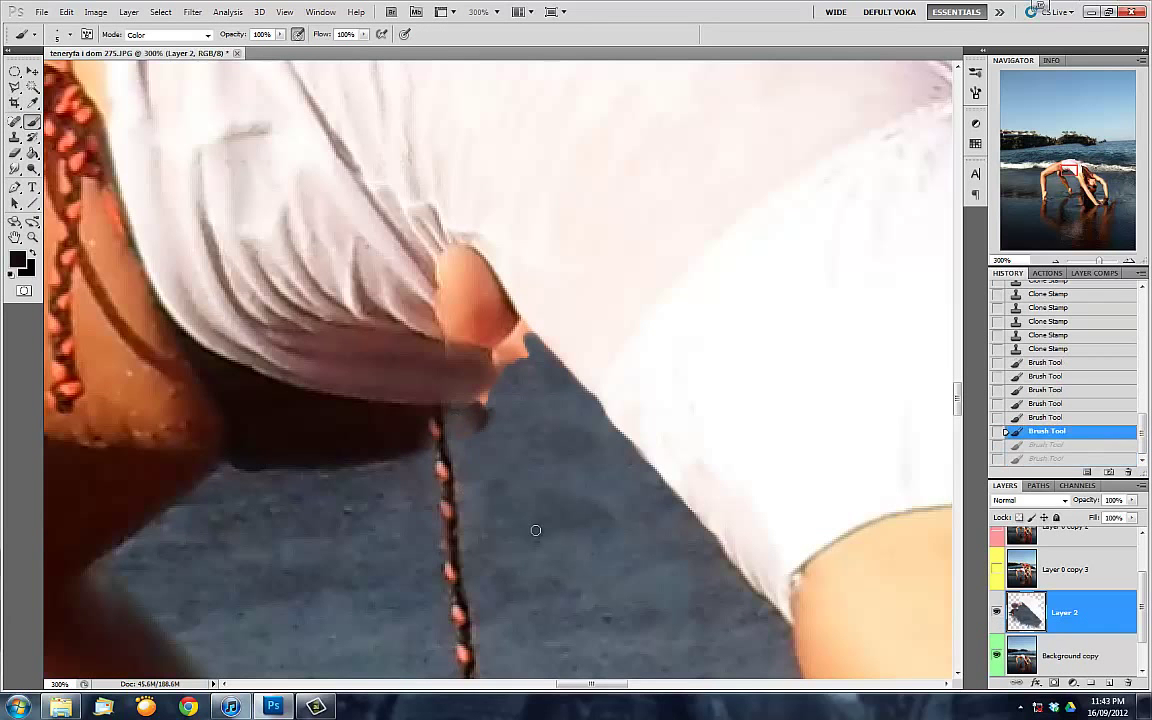
{"action": "key", "text": "s"}
Clone shadow under the shirt hem and shirt folds over the remaining orange skin patches
{"action": "left_click", "coordinate": [375, 432], "text": "alt"}
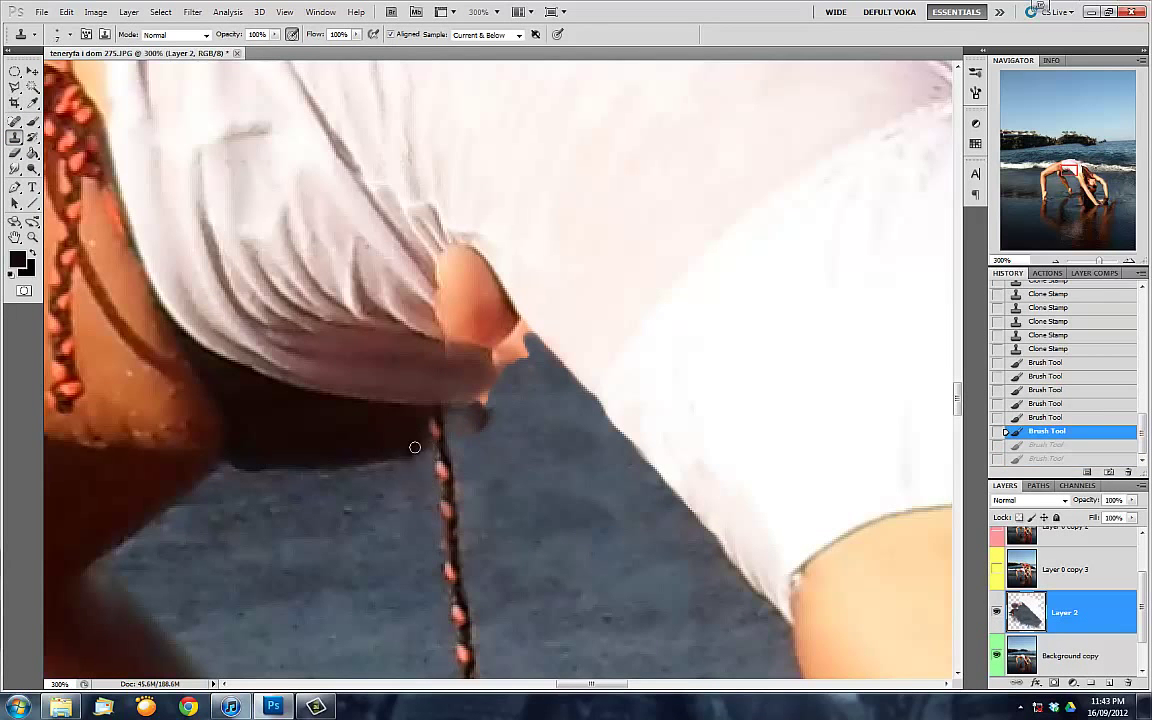
{"action": "left_click", "coordinate": [414, 447]}
{"action": "left_click", "coordinate": [452, 438]}
{"action": "left_click", "coordinate": [415, 392]}
{"action": "left_click", "coordinate": [420, 380]}
{"action": "left_click", "coordinate": [410, 386]}
{"action": "left_click", "coordinate": [425, 376]}
{"action": "left_click", "coordinate": [449, 412]}
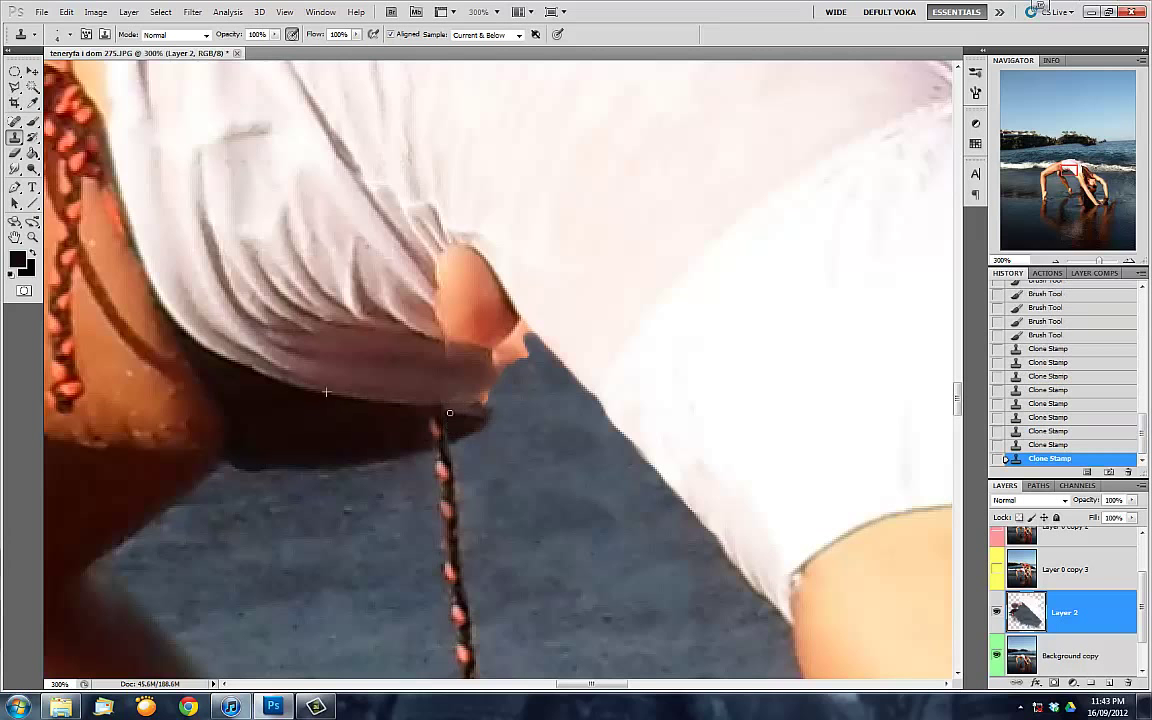
{"action": "left_click", "coordinate": [425, 370]}
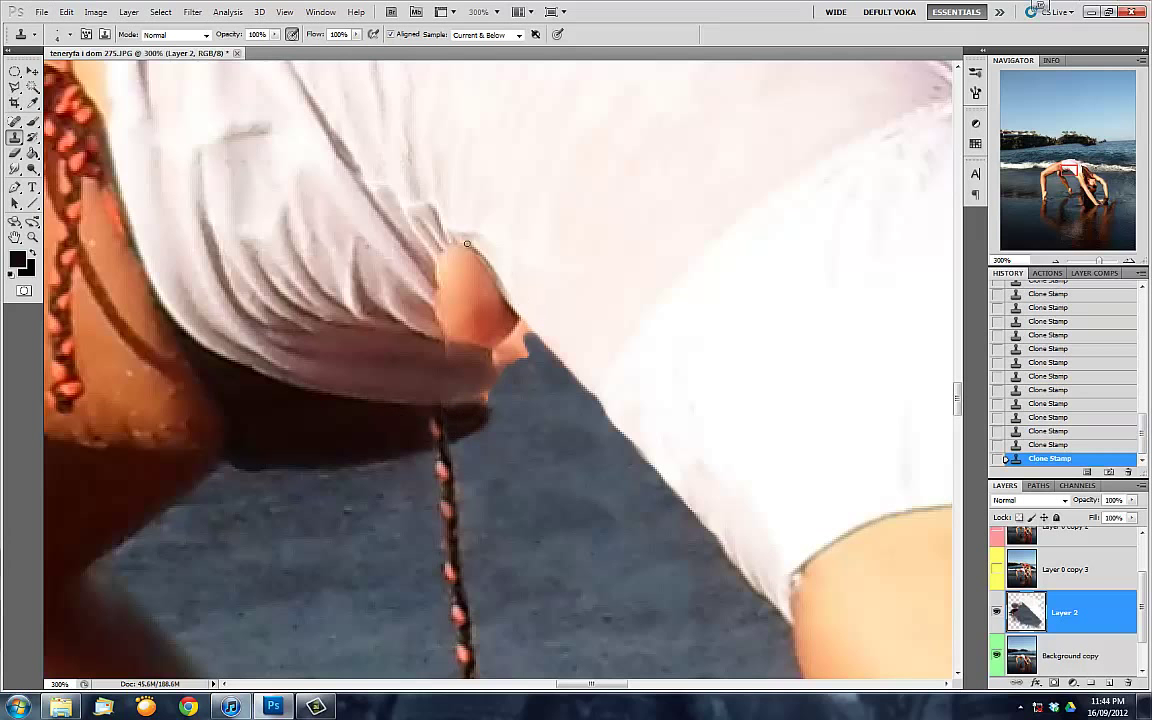
{"action": "left_click_drag", "start_coordinate": [466, 243], "coordinate": [514, 301]}
{"action": "left_click_drag", "start_coordinate": [435, 264], "coordinate": [438, 224]}
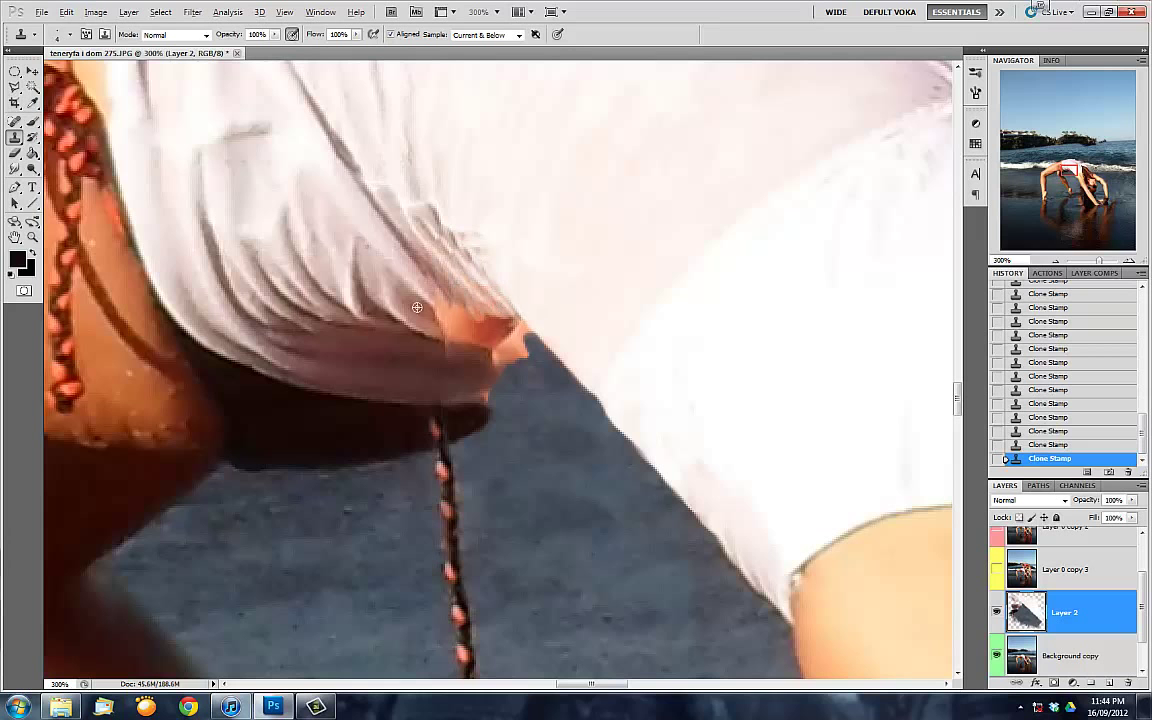
{"action": "left_click_drag", "start_coordinate": [417, 307], "coordinate": [389, 251]}
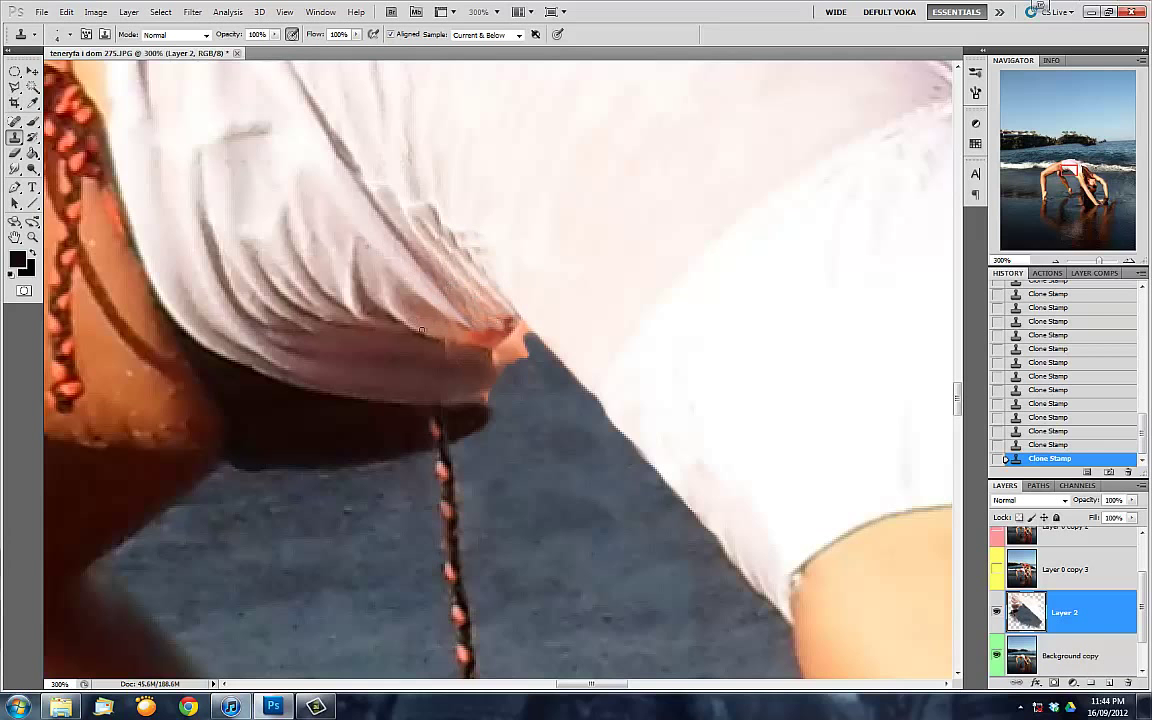
{"action": "key", "text": "5"}
{"action": "key", "text": "3"}
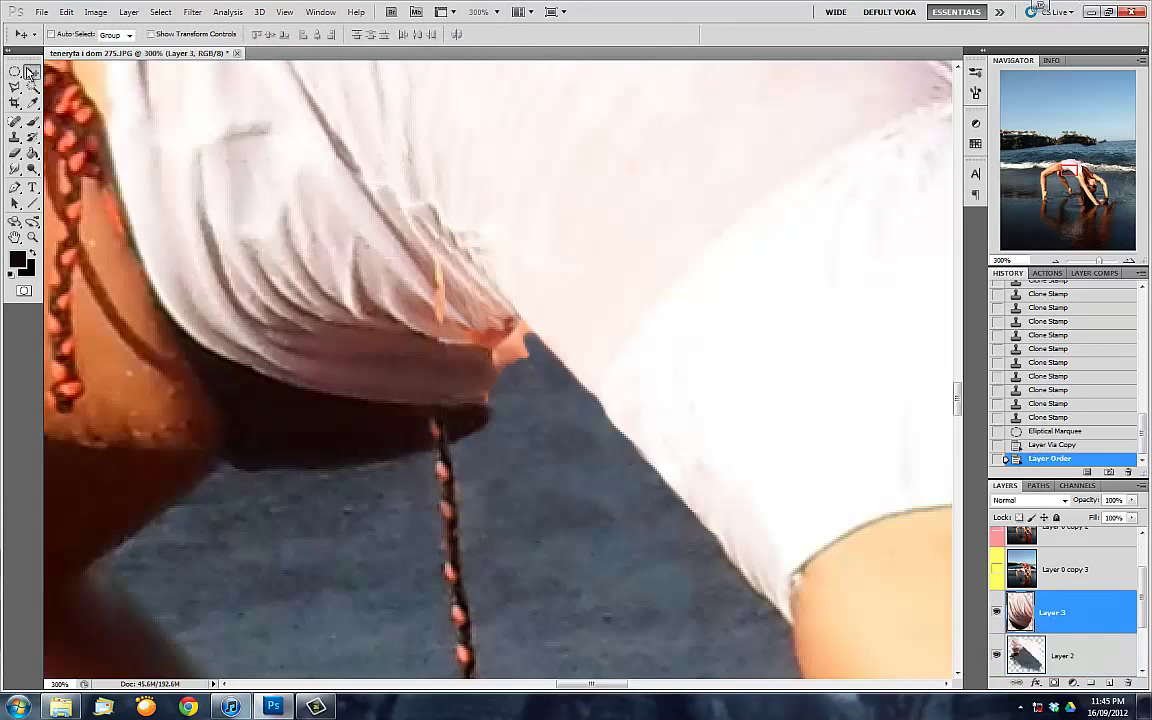
Move the shirt patch under the fold, flip it vertically and rotate it about 22 degrees
{"action": "left_click_drag", "start_coordinate": [370, 300], "coordinate": [370, 480]}
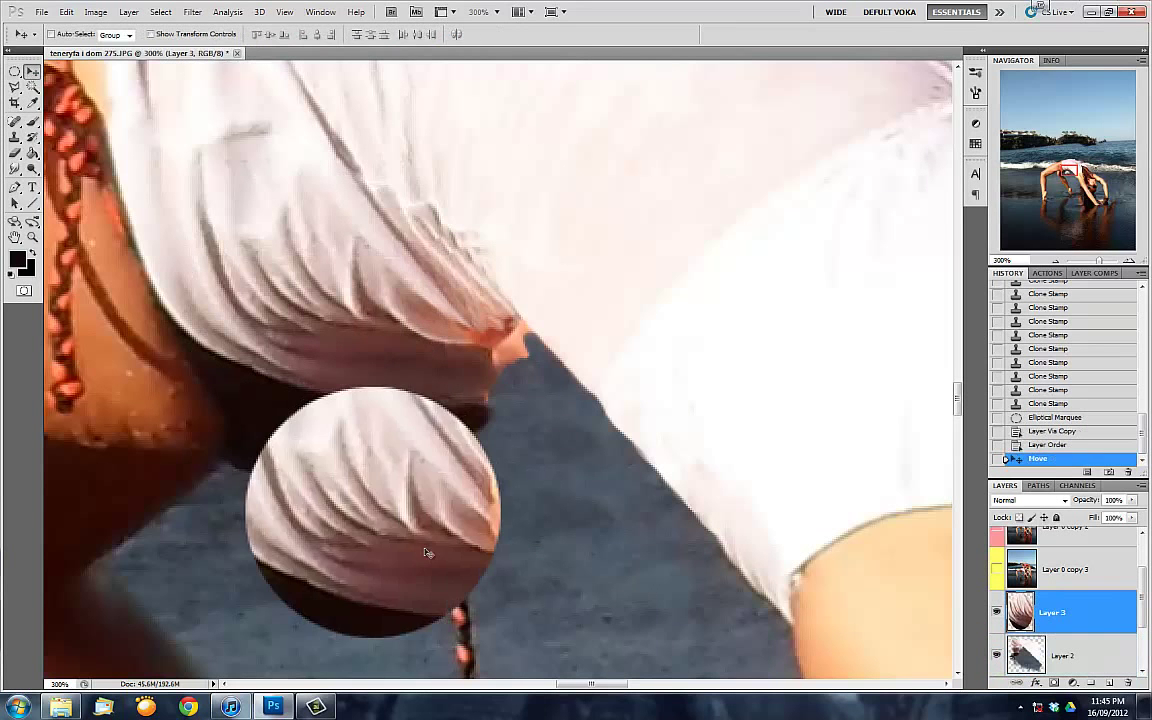
{"action": "key", "text": "ctrl+t"}
{"action": "right_click", "coordinate": [488, 390]}
{"action": "left_click", "coordinate": [532, 594]}
{"action": "left_click_drag", "start_coordinate": [630, 323], "coordinate": [489, 373]}
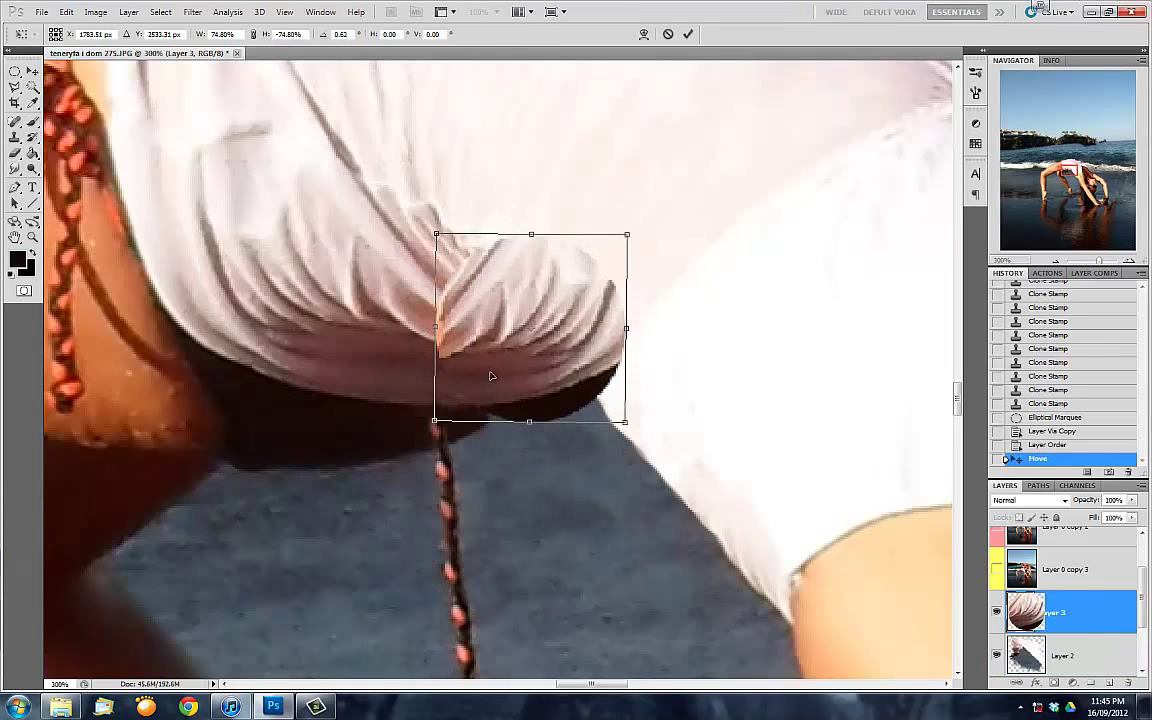
{"action": "mouse_move", "coordinate": [689, 404]}
{"action": "left_mouse_down"}
{"action": "mouse_move", "coordinate": [1082, 490]}
{"action": "mouse_move", "coordinate": [900, 310]}
{"action": "left_mouse_up"}
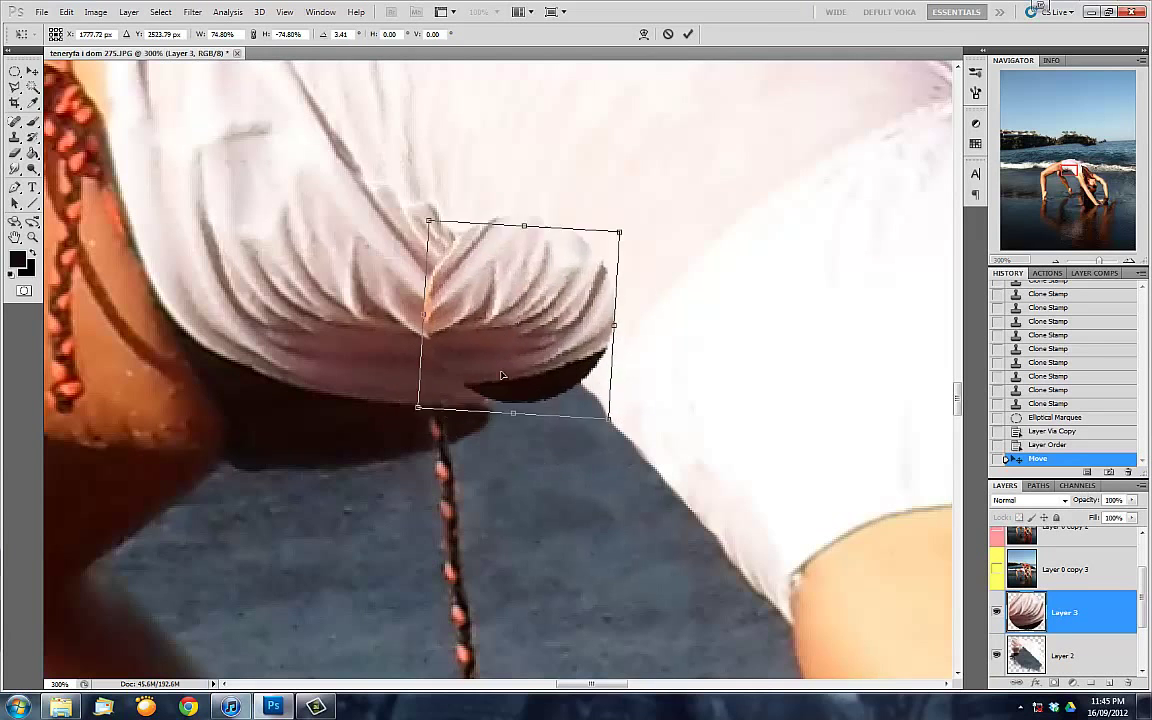
{"action": "key", "text": "Return"}
Erase the patch's hard edges into the shirt at full eraser opacity
{"action": "key", "text": "e"}
{"action": "mouse_move", "coordinate": [545, 414]}
{"action": "left_mouse_down"}
{"action": "mouse_move", "coordinate": [493, 318]}
{"action": "mouse_move", "coordinate": [460, 290]}
{"action": "left_mouse_up"}
{"action": "key", "text": "0"}
{"action": "left_click_drag", "start_coordinate": [480, 310], "coordinate": [455, 285]}
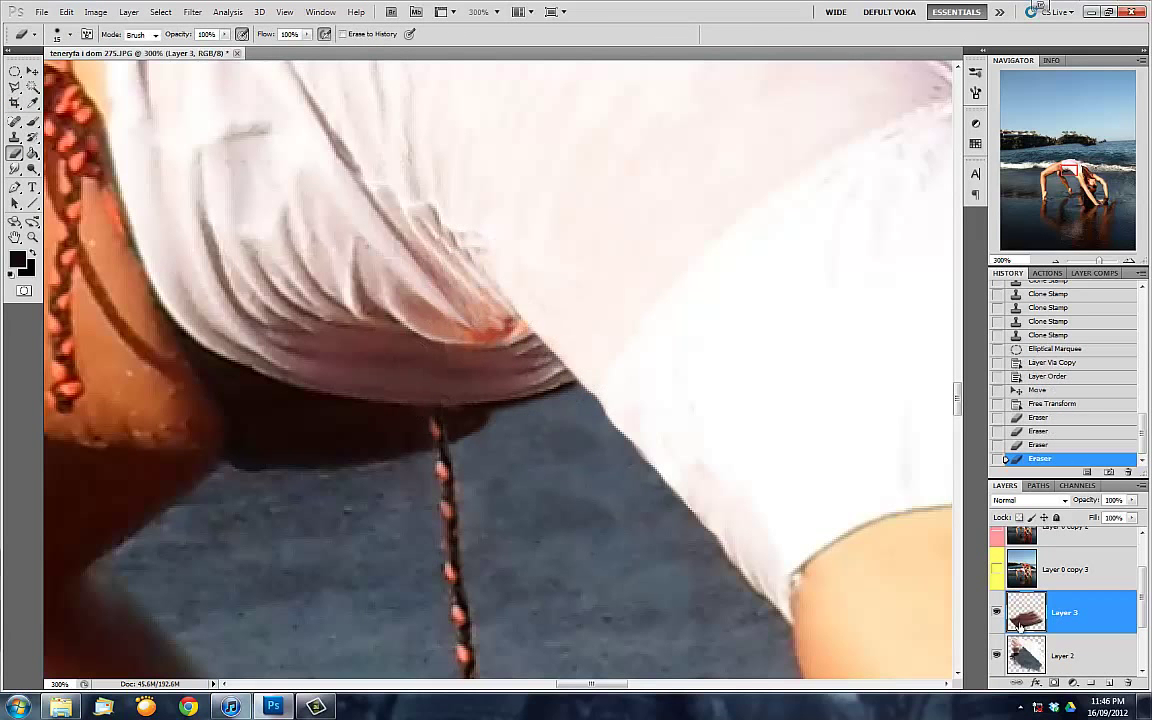
Clone fabric over the seam under the fold and merge the patch into Layer 2
{"action": "left_click", "coordinate": [1013, 657]}
{"action": "key", "text": "s"}
{"action": "left_click", "coordinate": [620, 340]}
{"action": "left_click", "coordinate": [615, 338]}
{"action": "left_click", "coordinate": [612, 336]}
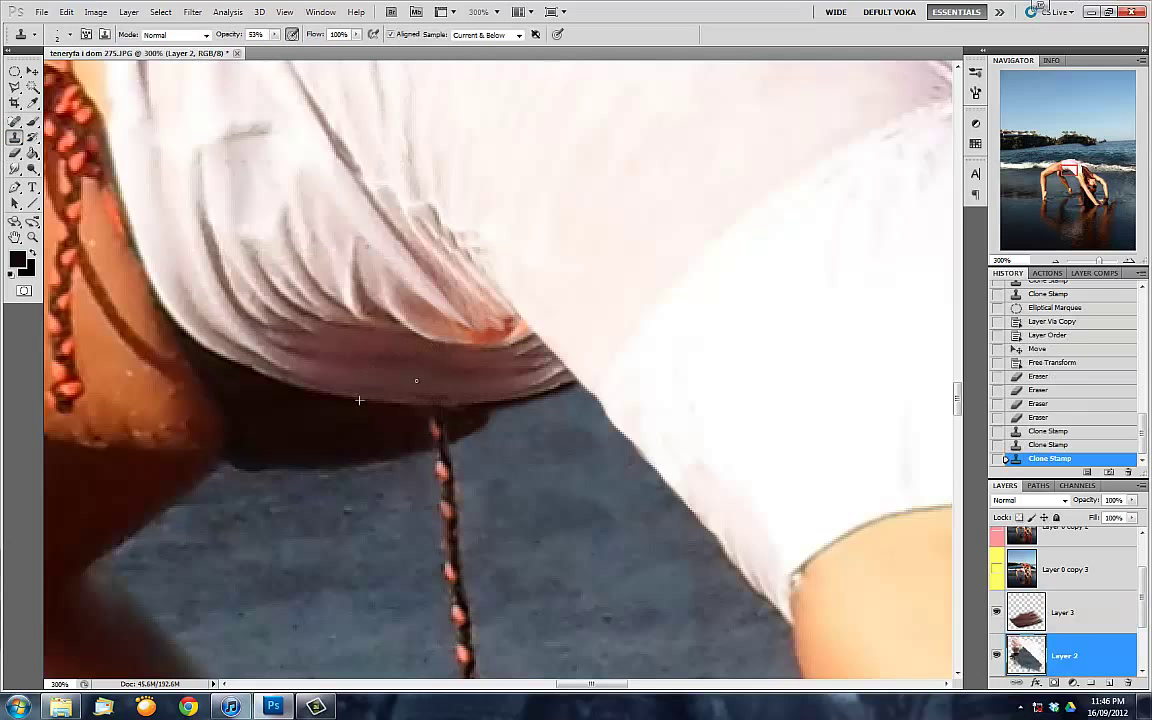
{"action": "left_click", "coordinate": [614, 337]}
{"action": "key", "text": "ctrl+e"}
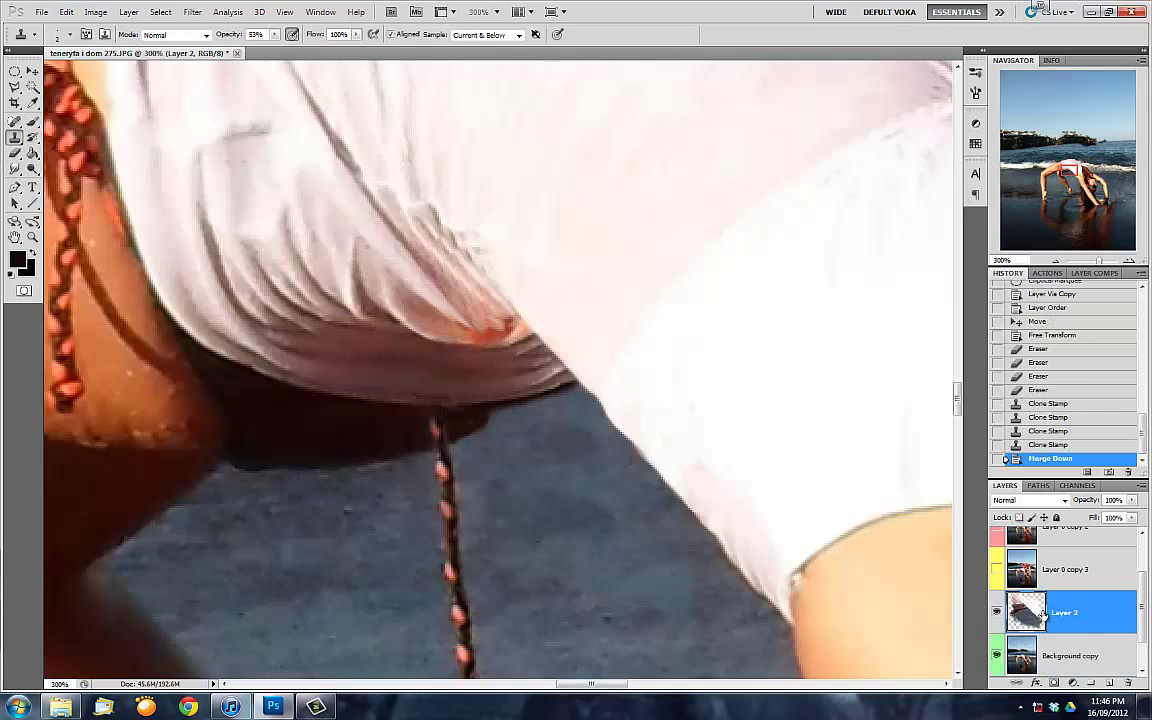
Clone shirt fabric over the orange blotch under the fold
{"action": "left_click", "coordinate": [465, 332]}
{"action": "left_click", "coordinate": [440, 302]}
{"action": "left_click", "coordinate": [460, 305]}
{"action": "left_click", "coordinate": [430, 312]}
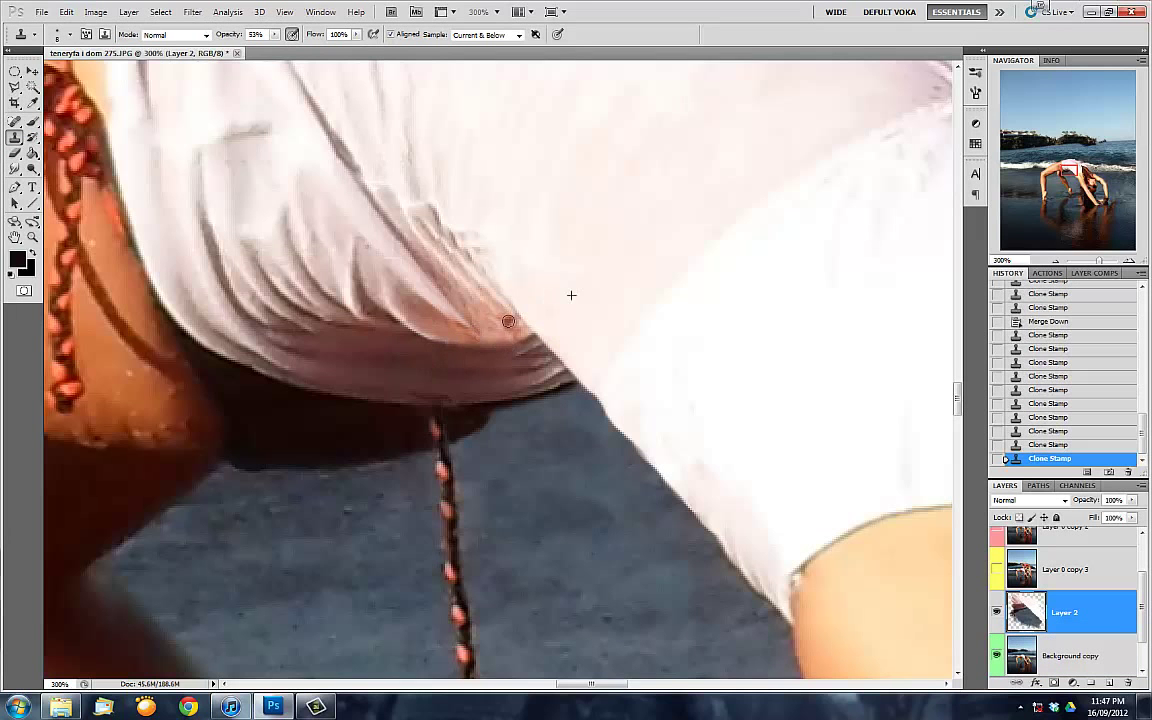
{"action": "left_click", "coordinate": [450, 298]}
{"action": "left_click", "coordinate": [472, 359]}
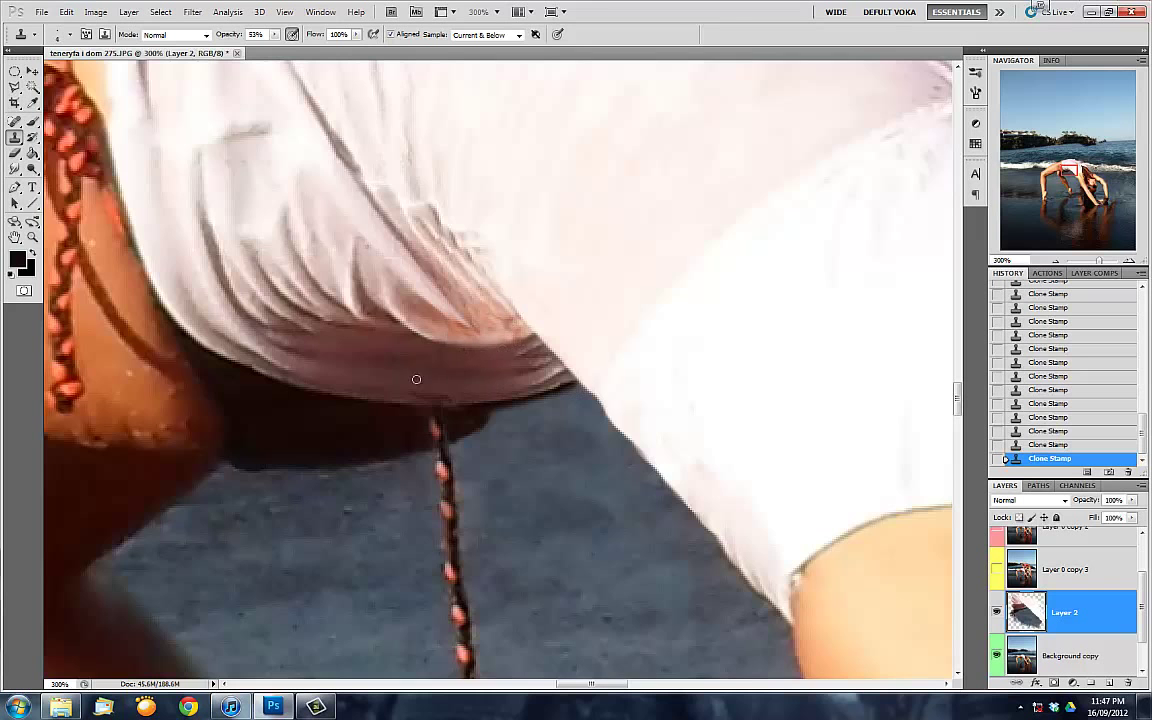
{"action": "key", "text": "ctrl+minus"}
{"action": "key", "text": "ctrl+minus"}
{"action": "key", "text": "ctrl+minus"}
Desaturate the orange tint near the woman's shirt with the Sponge tool
{"action": "key", "text": "o"}
{"action": "left_click", "coordinate": [428, 308]}
{"action": "left_click", "coordinate": [514, 383]}
{"action": "left_click", "coordinate": [449, 277]}
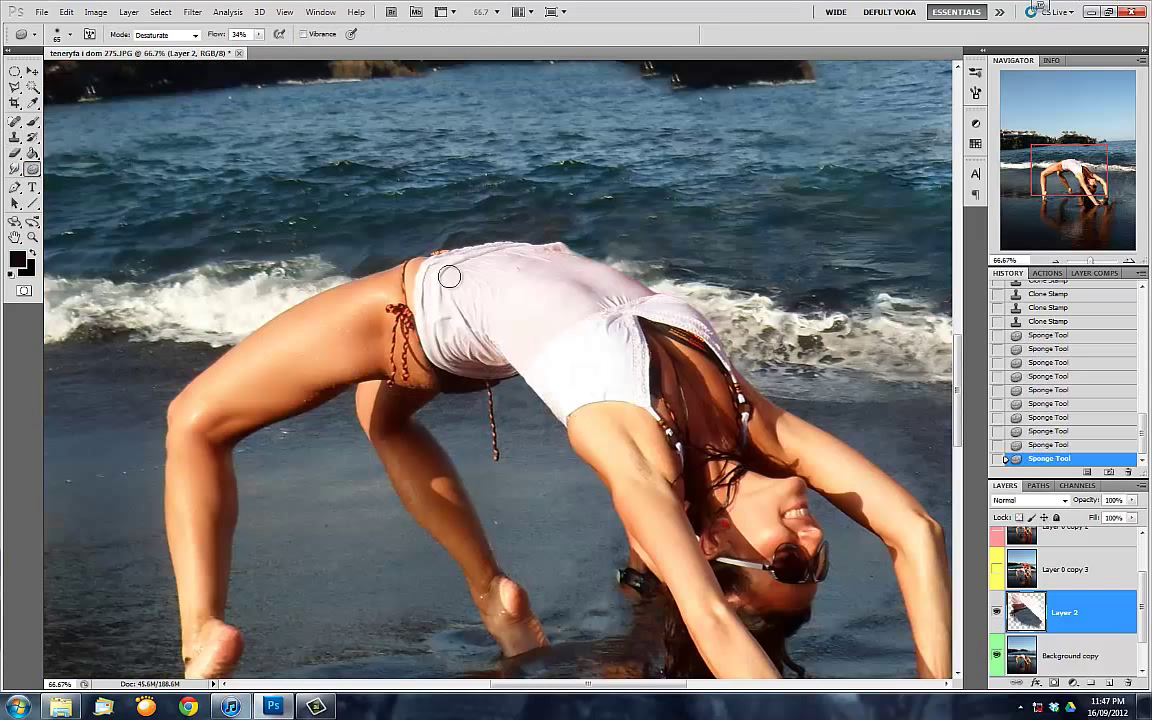
Clone clean wet sand over the marks beside the woman's head
{"action": "key", "text": "r"}
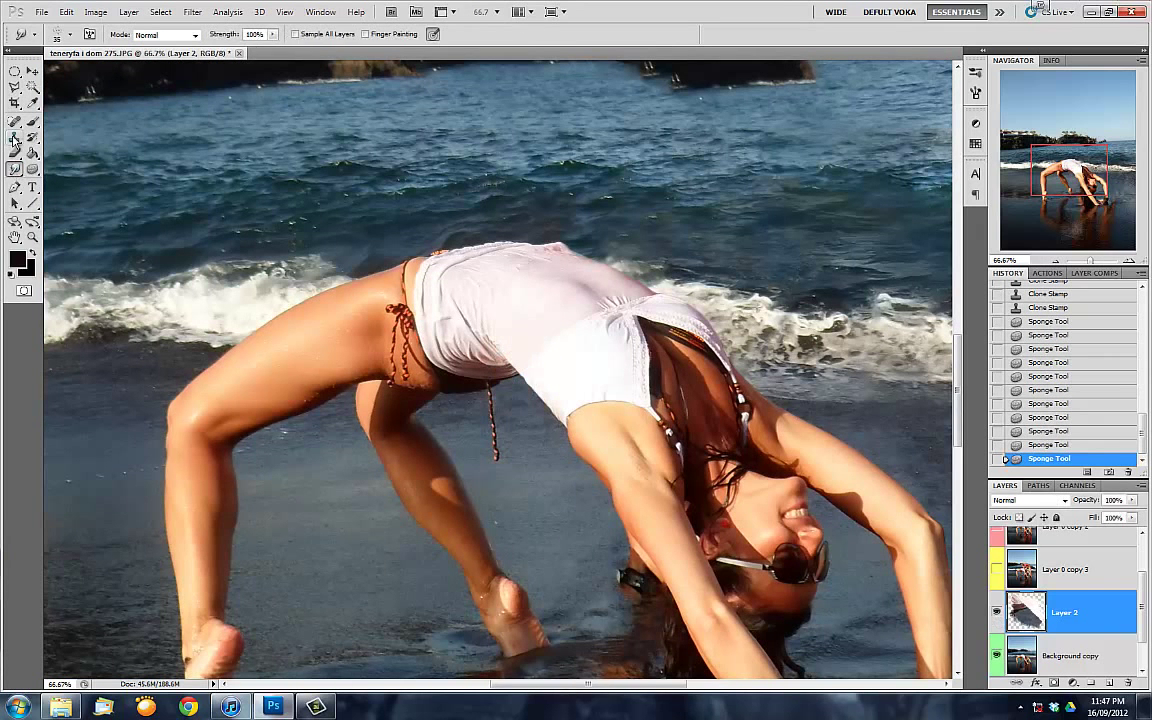
{"action": "key", "text": "s"}
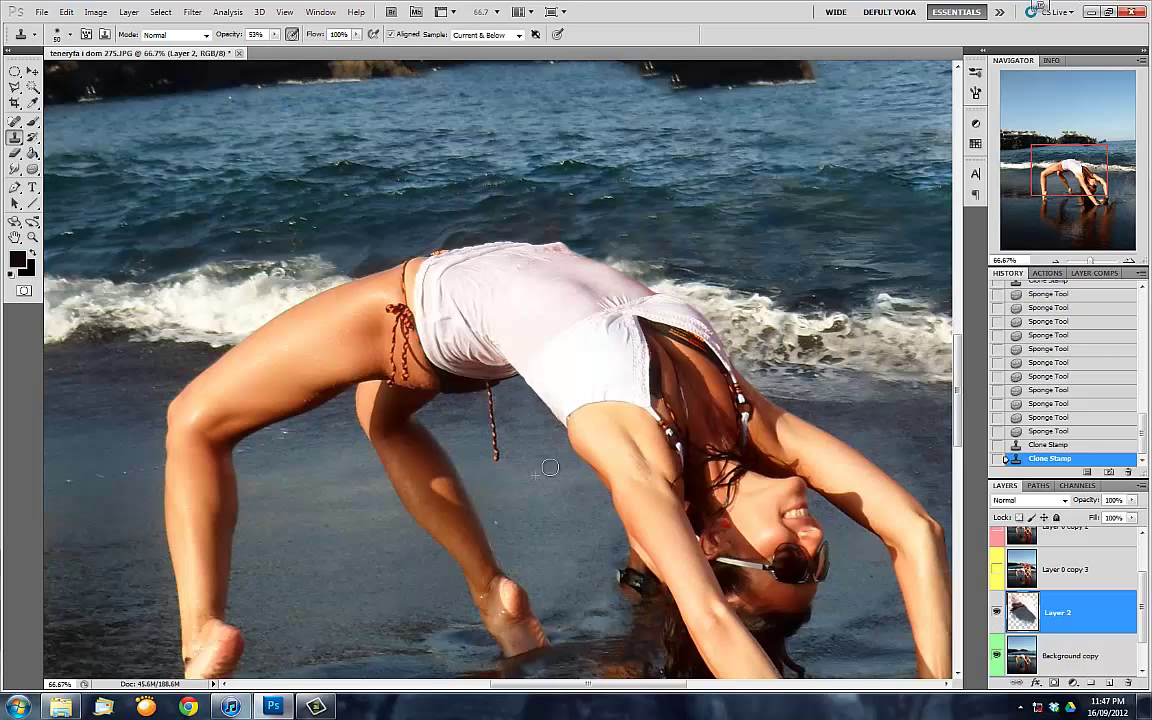
{"action": "left_click", "coordinate": [523, 421]}
{"action": "left_click", "coordinate": [535, 425]}
{"action": "left_click", "coordinate": [548, 429]}
{"action": "left_click", "coordinate": [559, 433]}
{"action": "left_click", "coordinate": [559, 433]}
{"action": "left_click", "coordinate": [540, 445]}
{"action": "left_click", "coordinate": [520, 455]}
{"action": "left_click", "coordinate": [500, 465]}
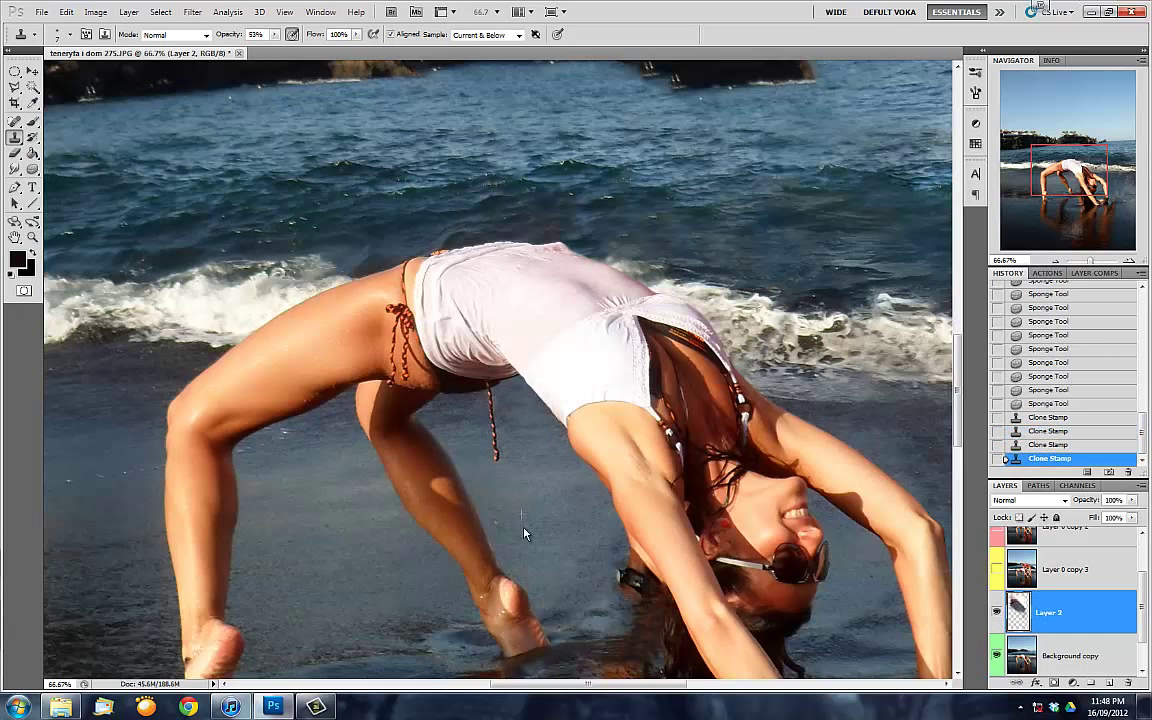
{"action": "scroll", "coordinate": [492, 453], "scroll_direction": "down", "scroll_amount": 3}
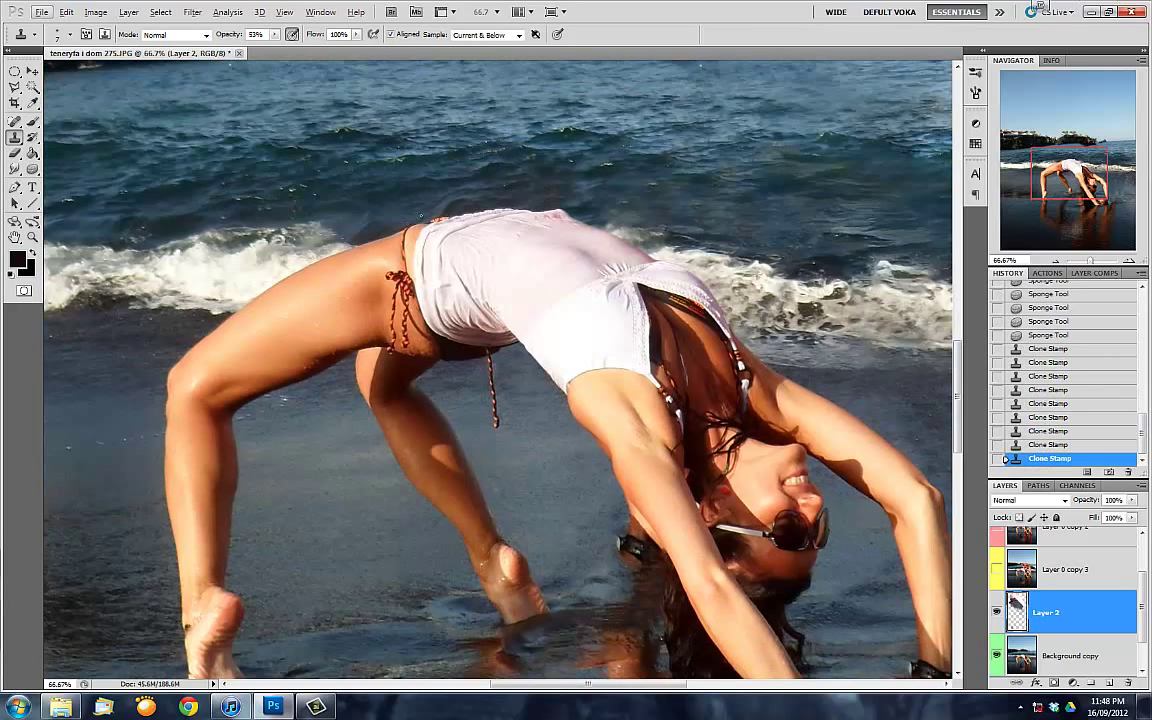
Merge Layer 2 into the background copy and clone over the dark mark beside the face at full opacity
{"action": "key", "text": "ctrl+0"}
{"action": "key", "text": "ctrl+e"}
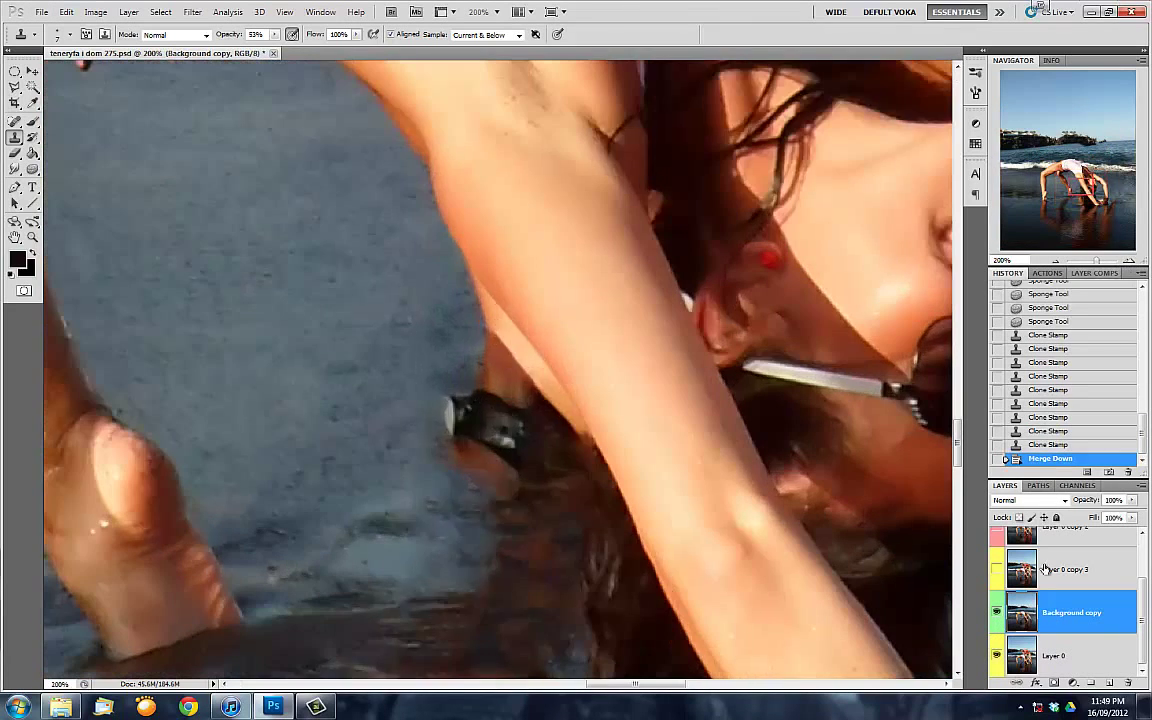
{"action": "key", "text": "ctrl+minus"}
{"action": "key", "text": "ctrl+minus"}
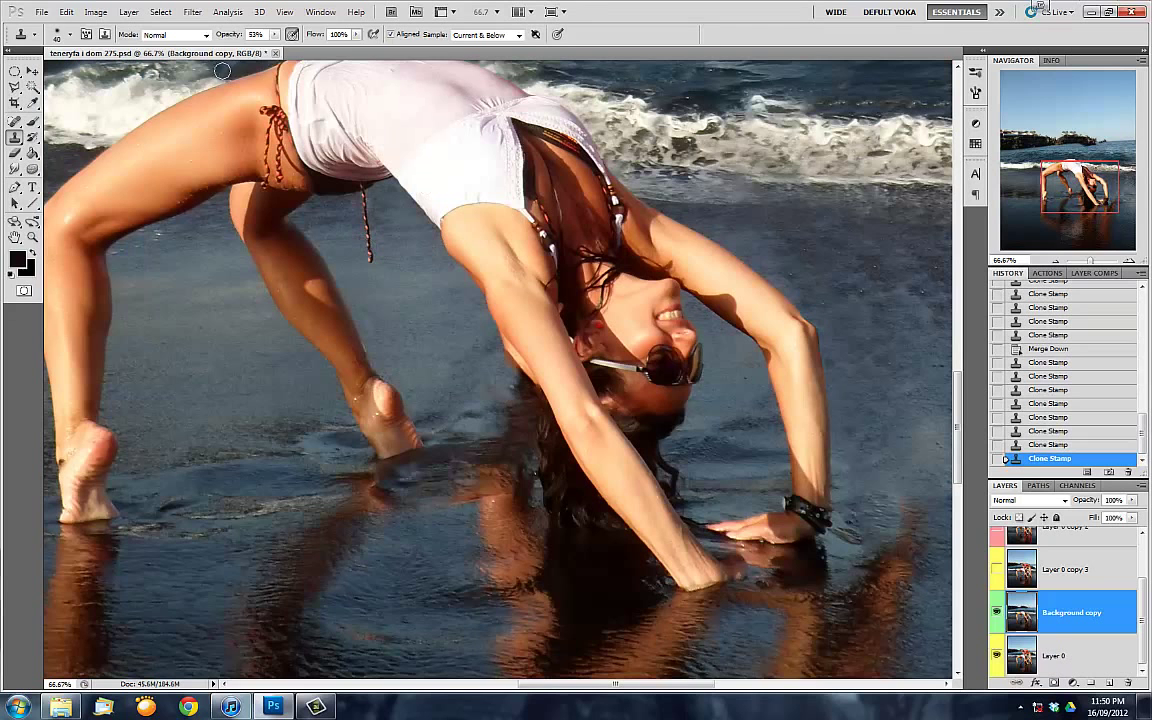
{"action": "key", "text": "0"}
{"action": "key", "text": "bracketleft"}
{"action": "key", "text": "bracketleft"}
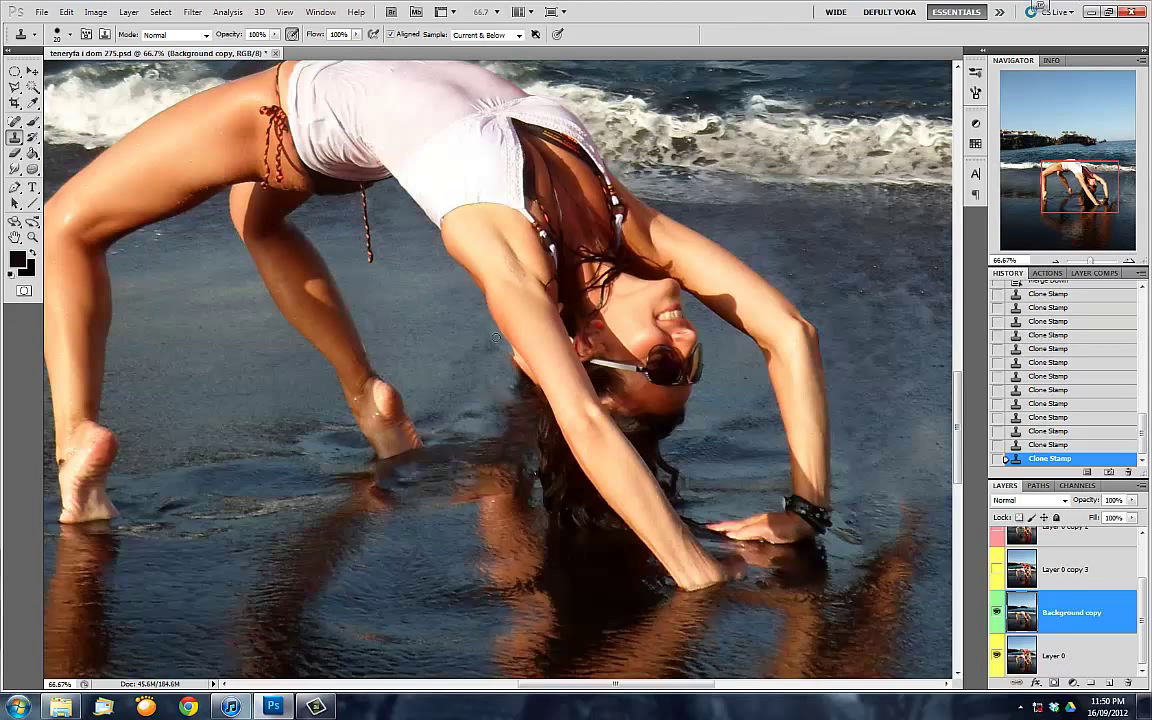
{"action": "left_click", "coordinate": [500, 346]}
Redo the sand retouching at about 66% opacity and clone away the orange blob right of the face
{"action": "key", "text": "6"}
{"action": "key", "text": "6"}
{"action": "key", "text": "bracketright"}
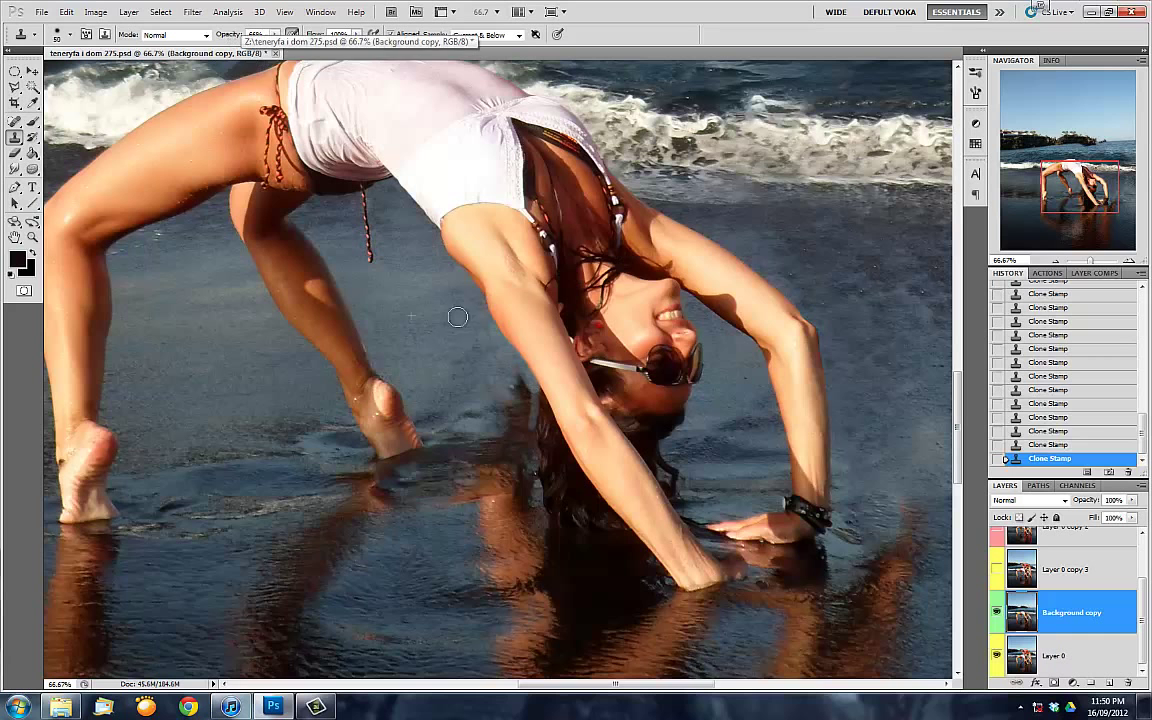
{"action": "key", "text": "ctrl+alt+z"}
{"action": "key", "text": "ctrl+alt+z"}
{"action": "key", "text": "ctrl+alt+z"}
{"action": "key", "text": "ctrl+alt+z"}
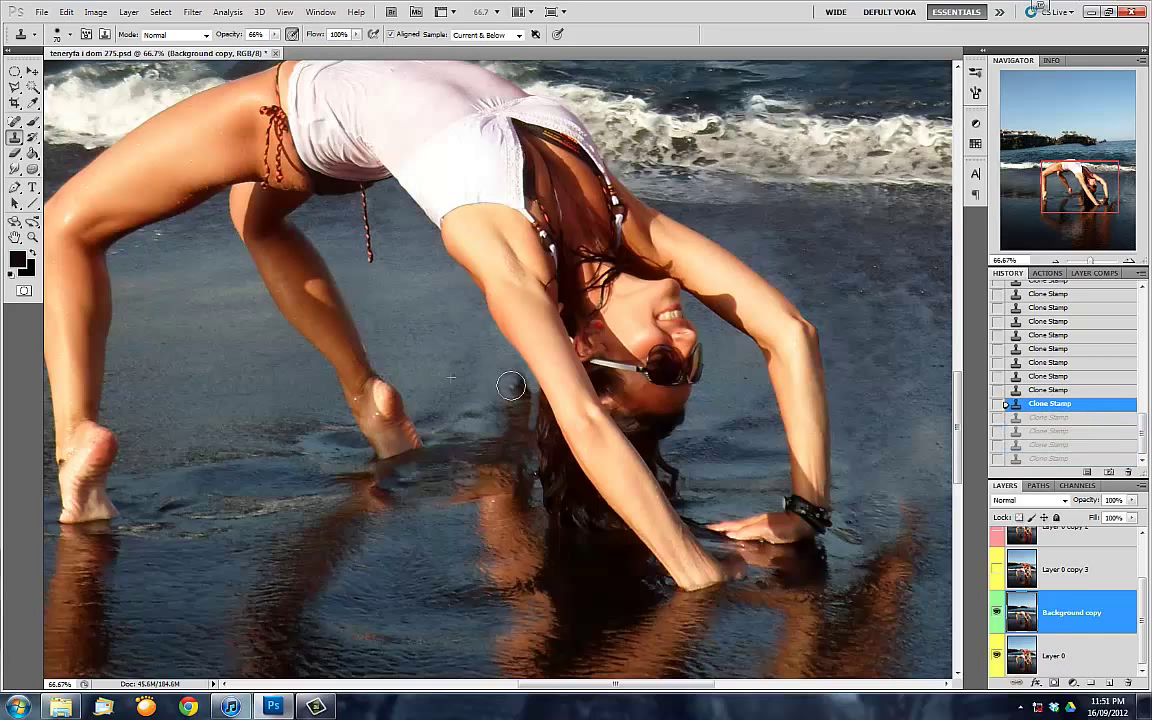
{"action": "left_click", "coordinate": [510, 385]}
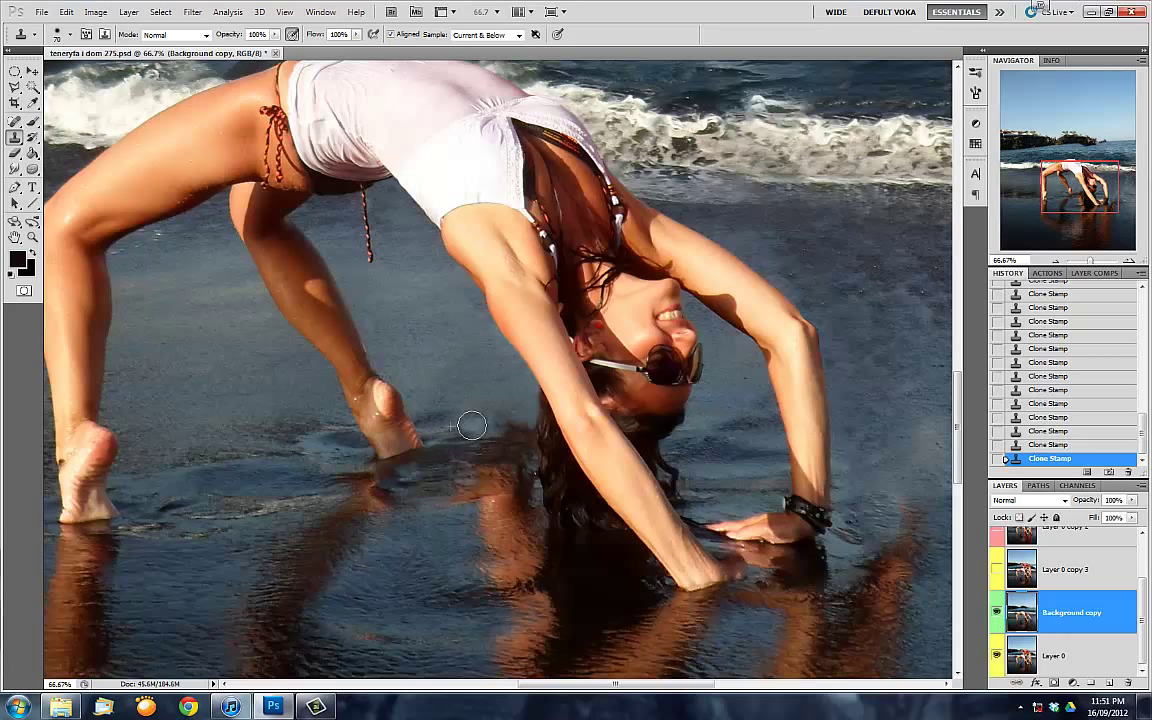
{"action": "left_click_drag", "start_coordinate": [472, 427], "coordinate": [501, 426]}
{"action": "left_click", "coordinate": [711, 408]}
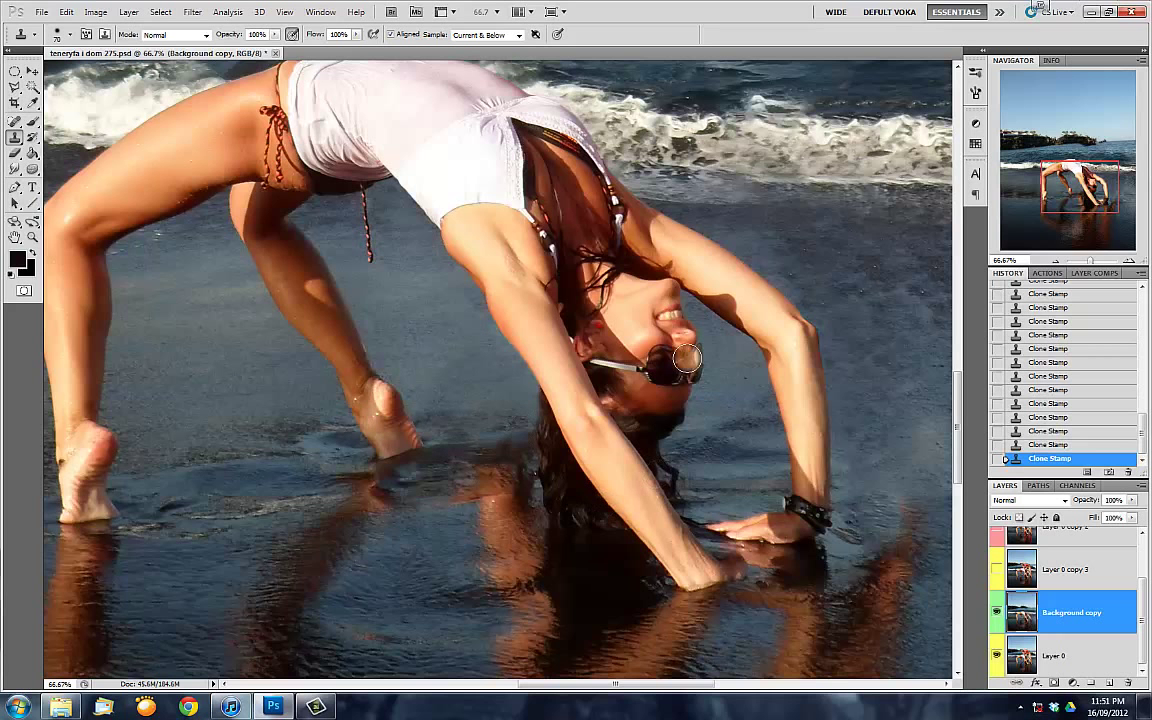
{"action": "key", "text": "ctrl+minus"}
{"action": "key", "text": "ctrl+minus"}
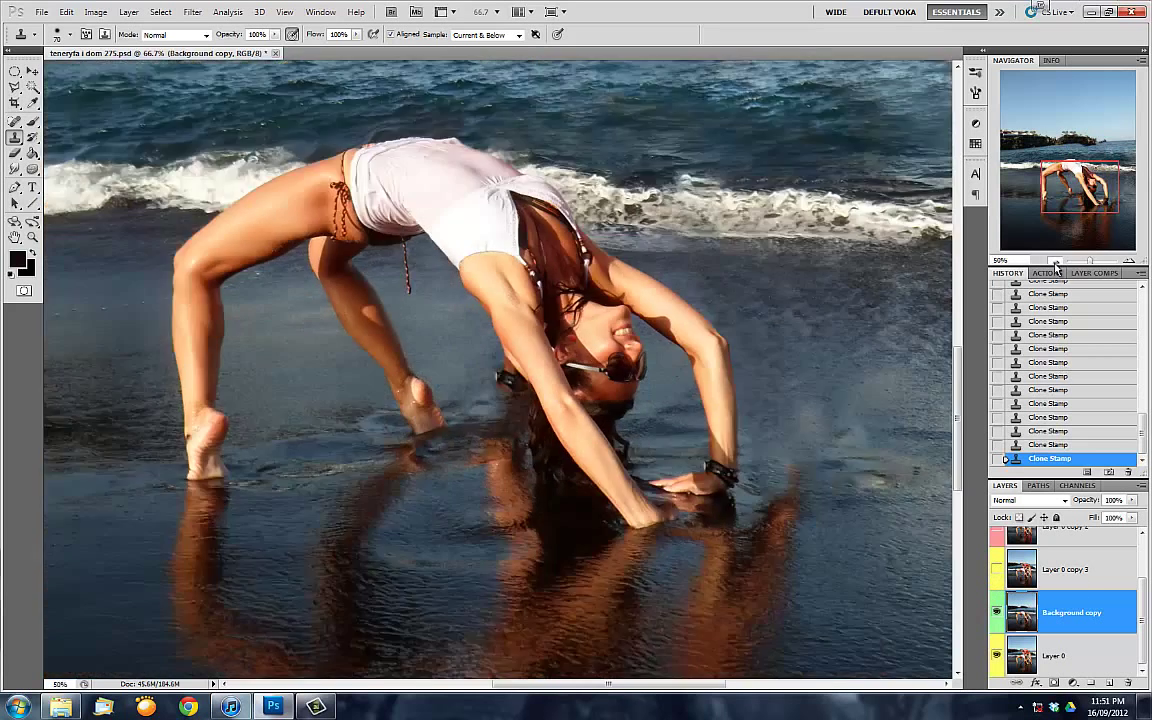
{"action": "key", "text": "ctrl+minus"}
{"action": "key", "text": "ctrl+minus"}
{"action": "scroll", "coordinate": [1040, 590], "scroll_direction": "up", "scroll_amount": 2}
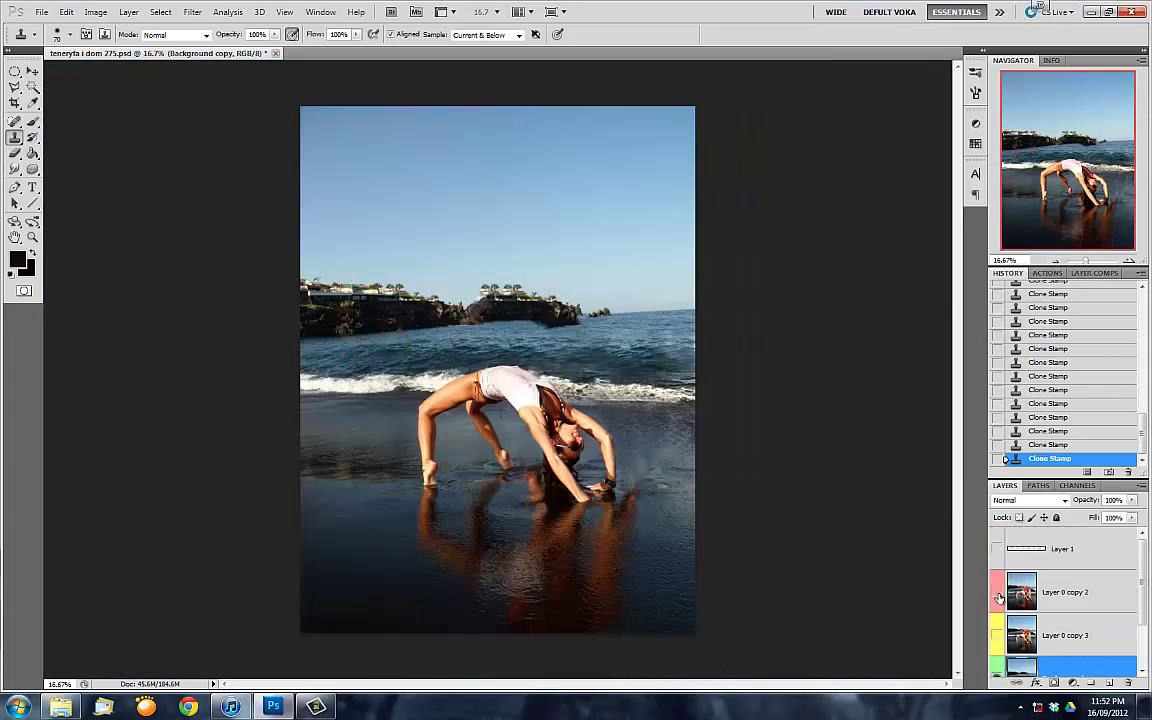
{"action": "left_click", "coordinate": [997, 592]}
{"action": "left_click", "coordinate": [997, 592]}
{"action": "key", "text": "ctrl+plus"}
{"action": "key", "text": "ctrl+plus"}
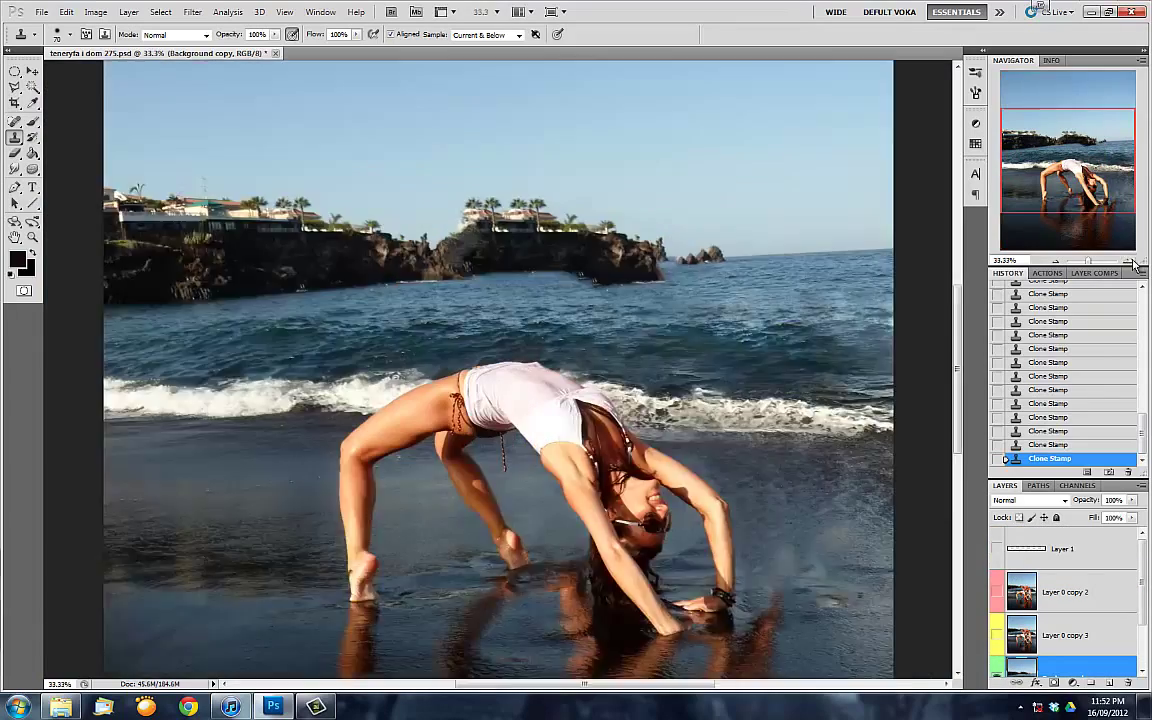
{"action": "key", "text": "ctrl+plus"}
{"action": "key", "text": "ctrl+plus"}
{"action": "left_click_drag", "start_coordinate": [1068, 165], "coordinate": [1104, 229]}
{"action": "key", "text": "ctrl+minus"}
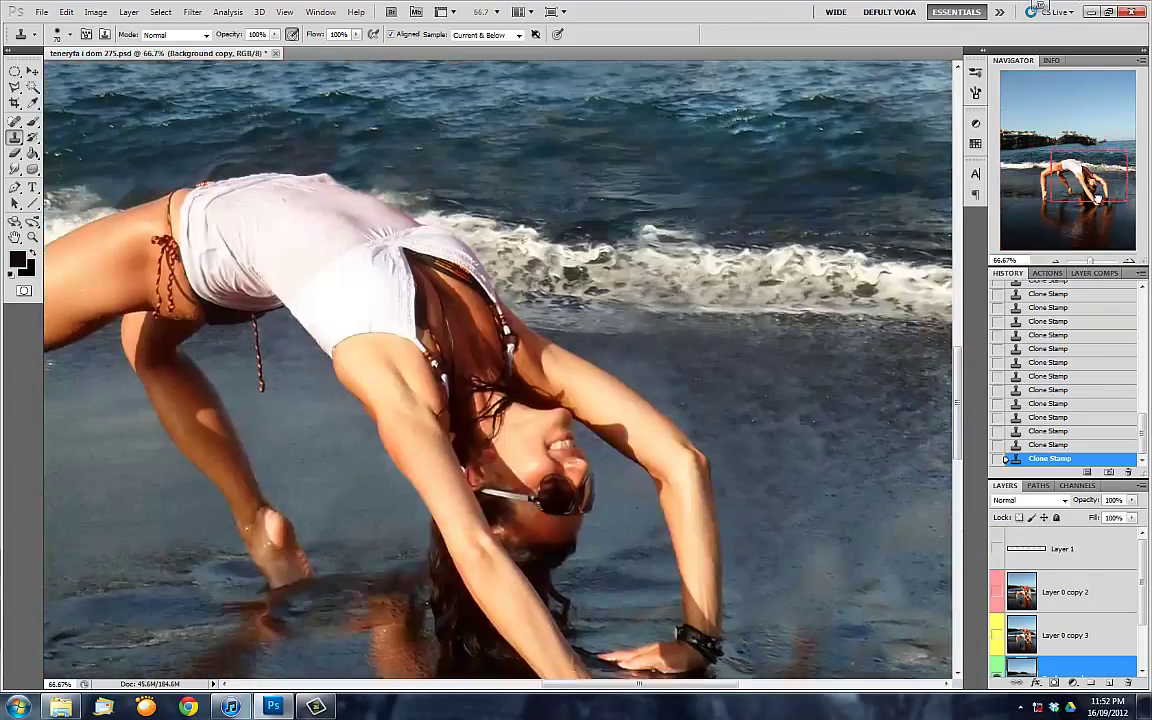
{"action": "key", "text": "ctrl+minus"}
{"action": "key", "text": "ctrl+minus"}
{"action": "key", "text": "ctrl+minus"}
{"action": "right_click", "coordinate": [787, 396]}
{"action": "left_click", "coordinate": [808, 434]}
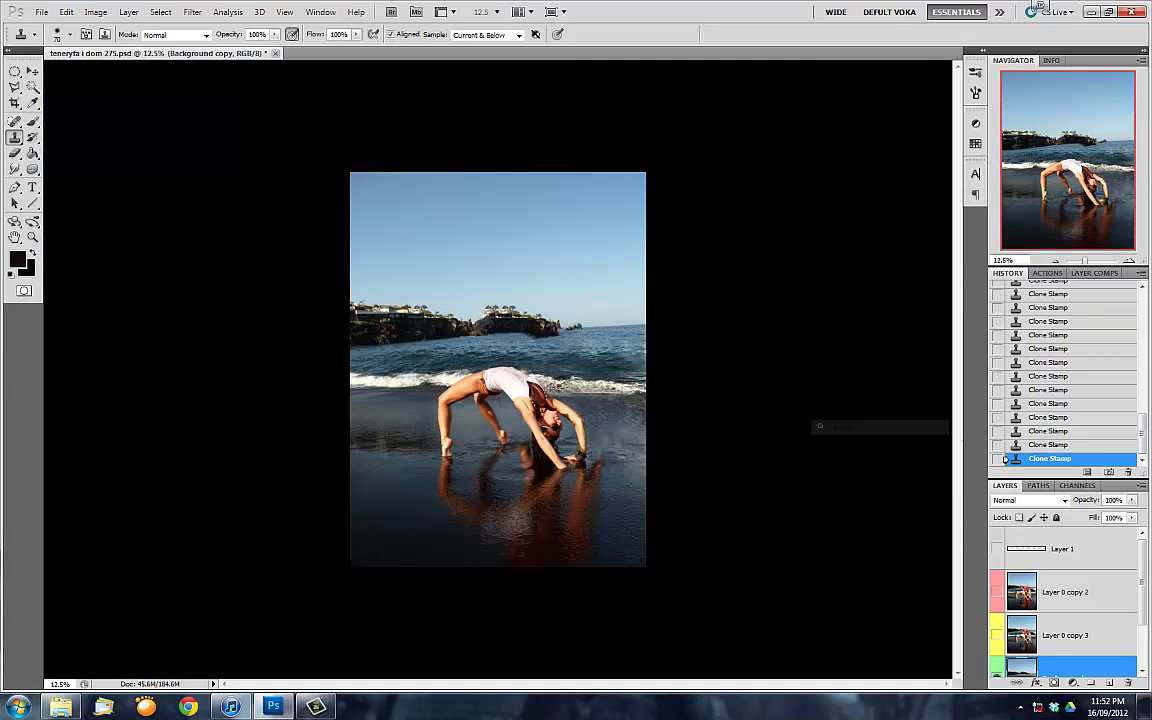
{"action": "left_click", "coordinate": [1127, 261]}
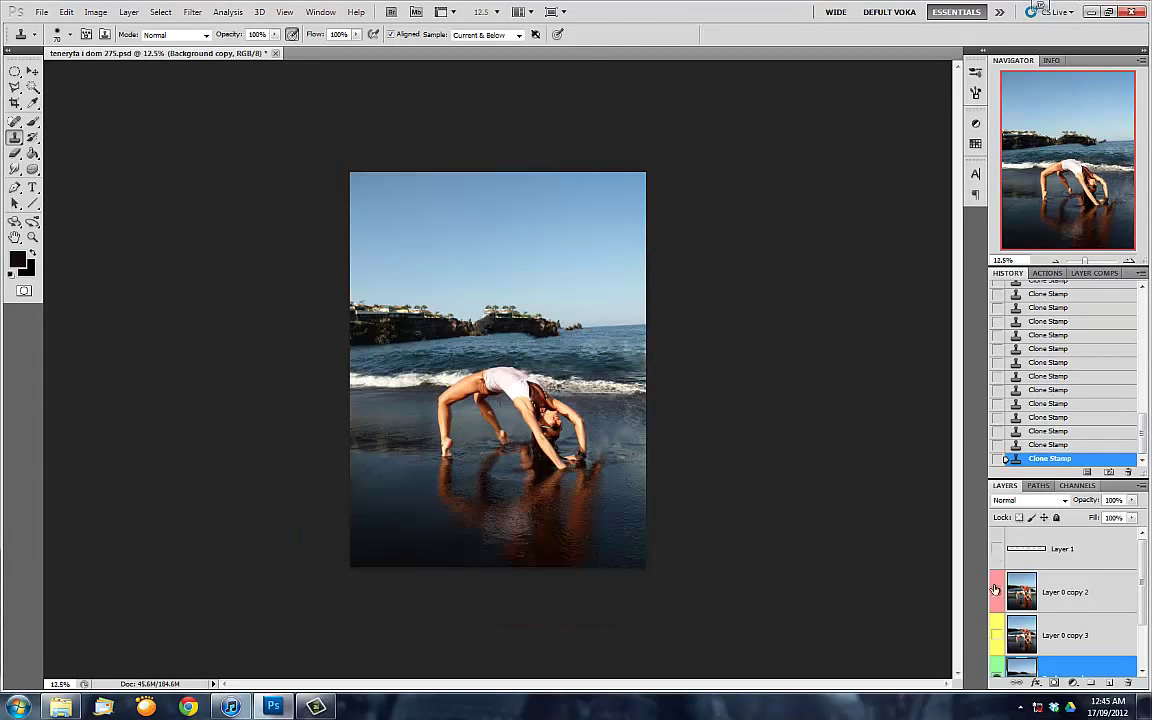
{"action": "left_click", "coordinate": [996, 611]}
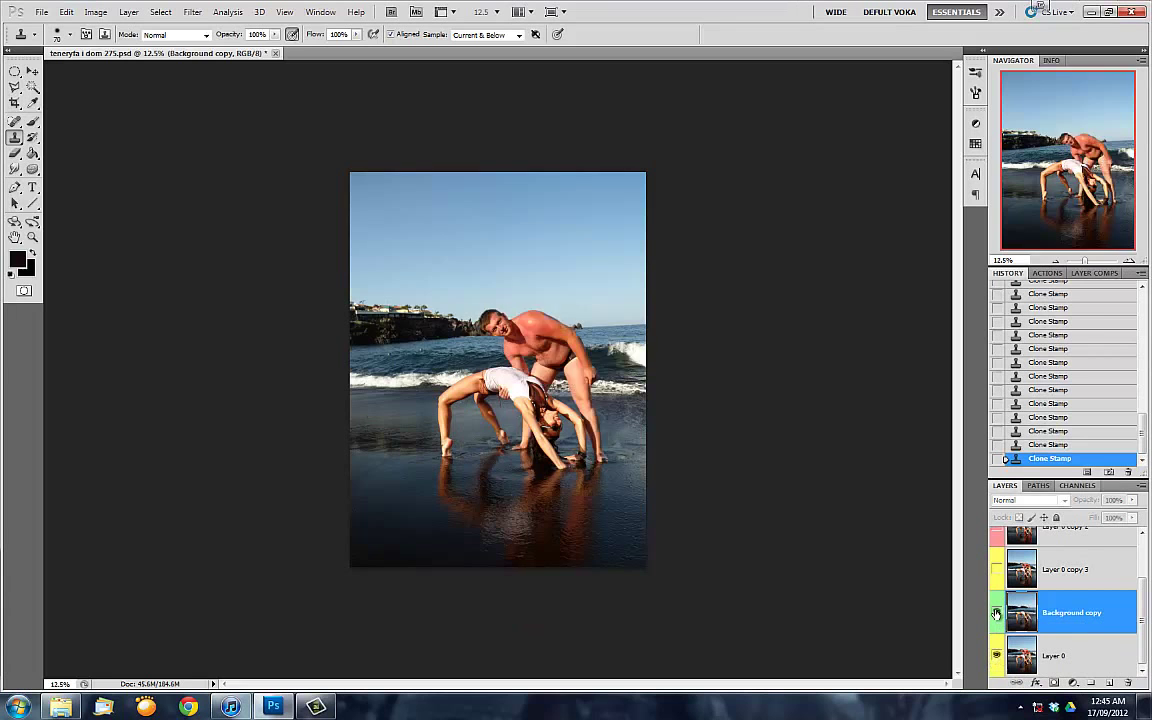
{"action": "left_click", "coordinate": [996, 611]}
{"action": "key", "text": "ctrl+plus"}
{"action": "key", "text": "ctrl+plus"}
{"action": "key", "text": "ctrl+plus"}
Copy a rectangle of clear sky and sea to a new layer and move it left over the island
{"action": "key", "text": "m"}
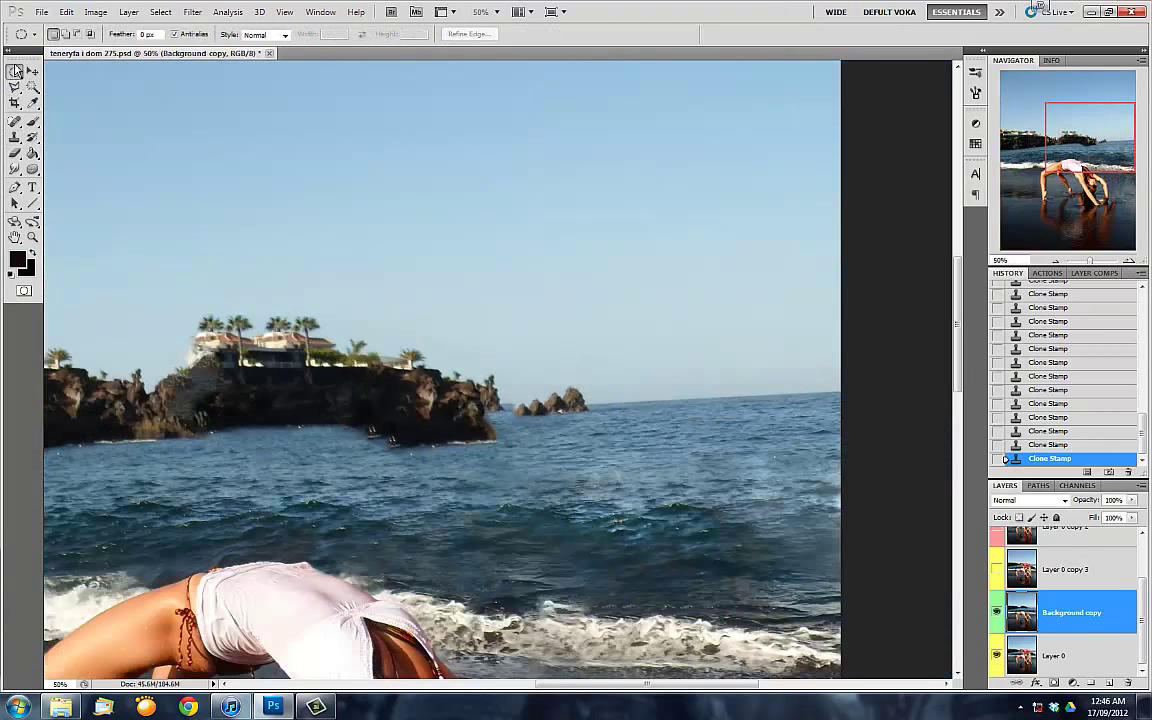
{"action": "left_click_drag", "start_coordinate": [596, 172], "coordinate": [842, 512]}
{"action": "key", "text": "ctrl+j"}
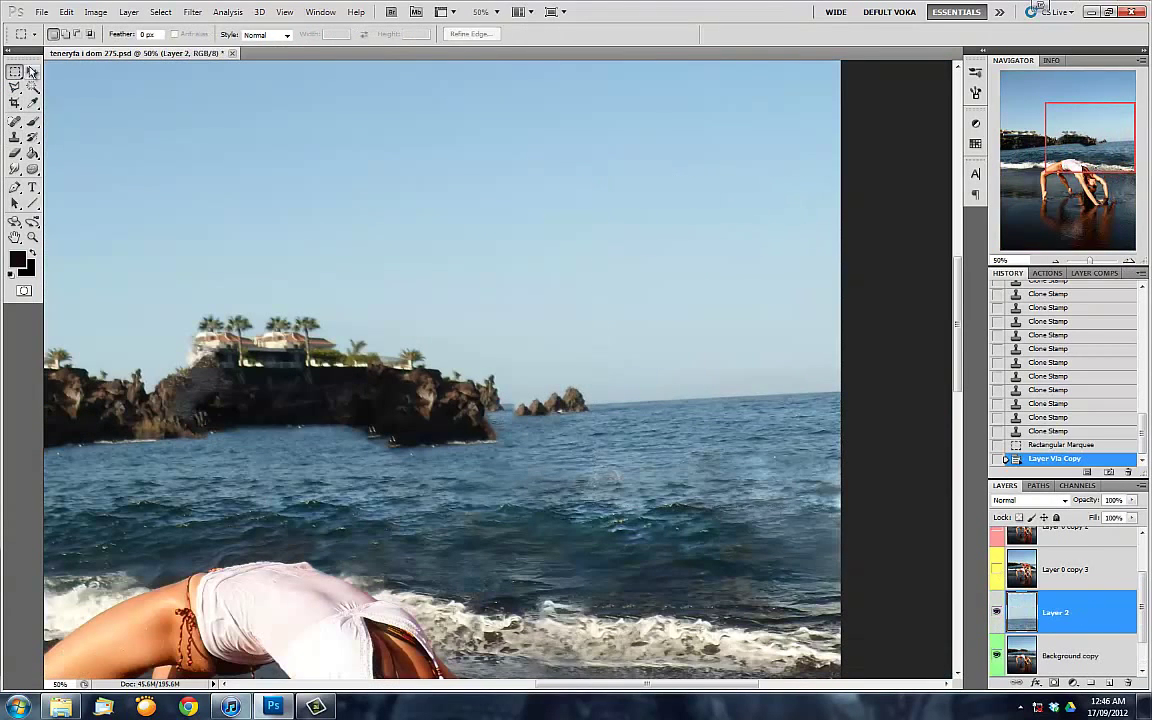
{"action": "key", "text": "v"}
{"action": "mouse_move", "coordinate": [689, 450]}
{"action": "left_mouse_down"}
{"action": "mouse_move", "coordinate": [369, 468]}
{"action": "mouse_move", "coordinate": [440, 460]}
{"action": "left_mouse_up"}
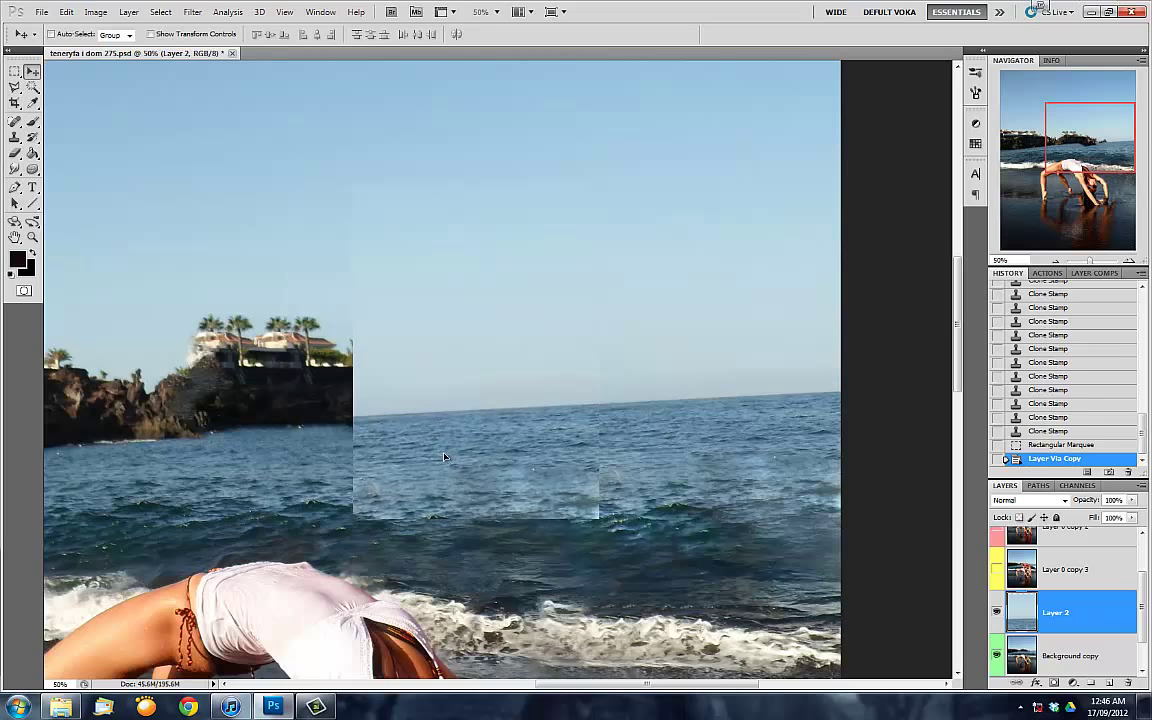
{"action": "left_click_drag", "start_coordinate": [632, 685], "coordinate": [583, 695]}
Duplicate the sky patch, shift it further over the island, and merge the two patches
{"action": "key", "text": "ctrl+j"}
{"action": "scroll", "coordinate": [700, 450], "scroll_direction": "down", "scroll_amount": 1}
{"action": "left_click_drag", "start_coordinate": [853, 451], "coordinate": [607, 463]}
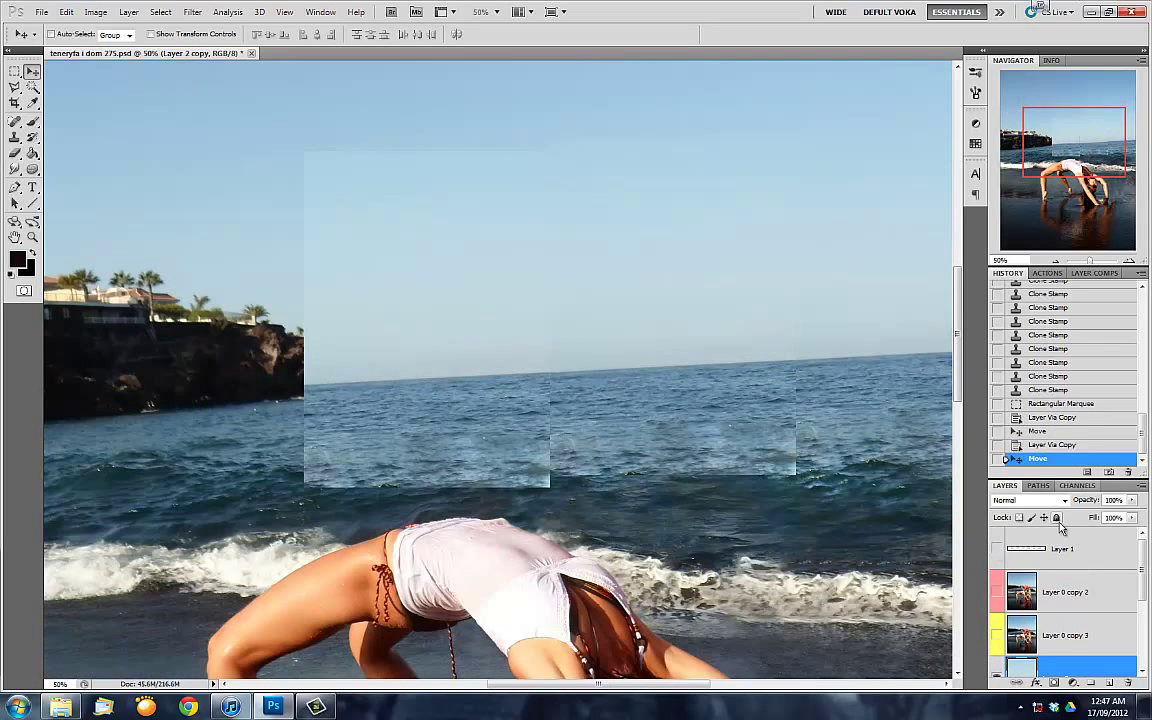
{"action": "scroll", "coordinate": [1046, 588], "scroll_direction": "down", "scroll_amount": 1}
{"action": "key", "text": "ctrl+e"}
{"action": "key", "text": "ctrl+minus"}
Erase the patch's hard edges and seams in the sea and along the cliff
{"action": "key", "text": "e"}
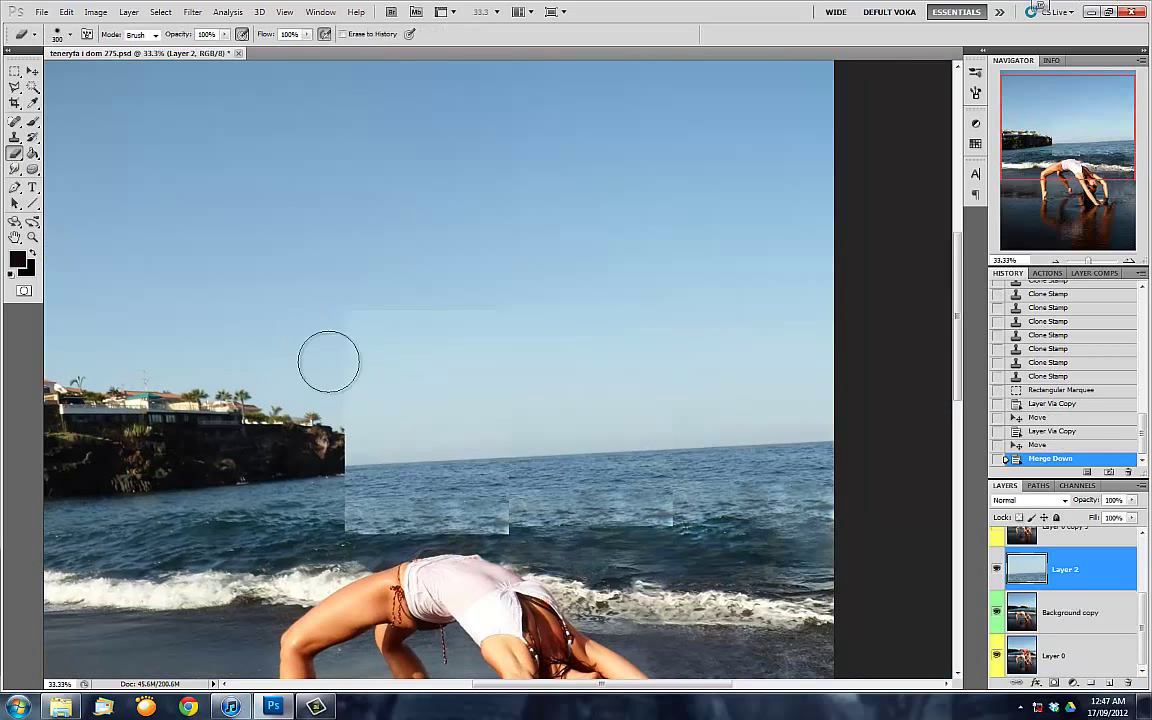
{"action": "left_click", "coordinate": [652, 444]}
{"action": "left_click", "coordinate": [658, 446]}
{"action": "left_click", "coordinate": [689, 472]}
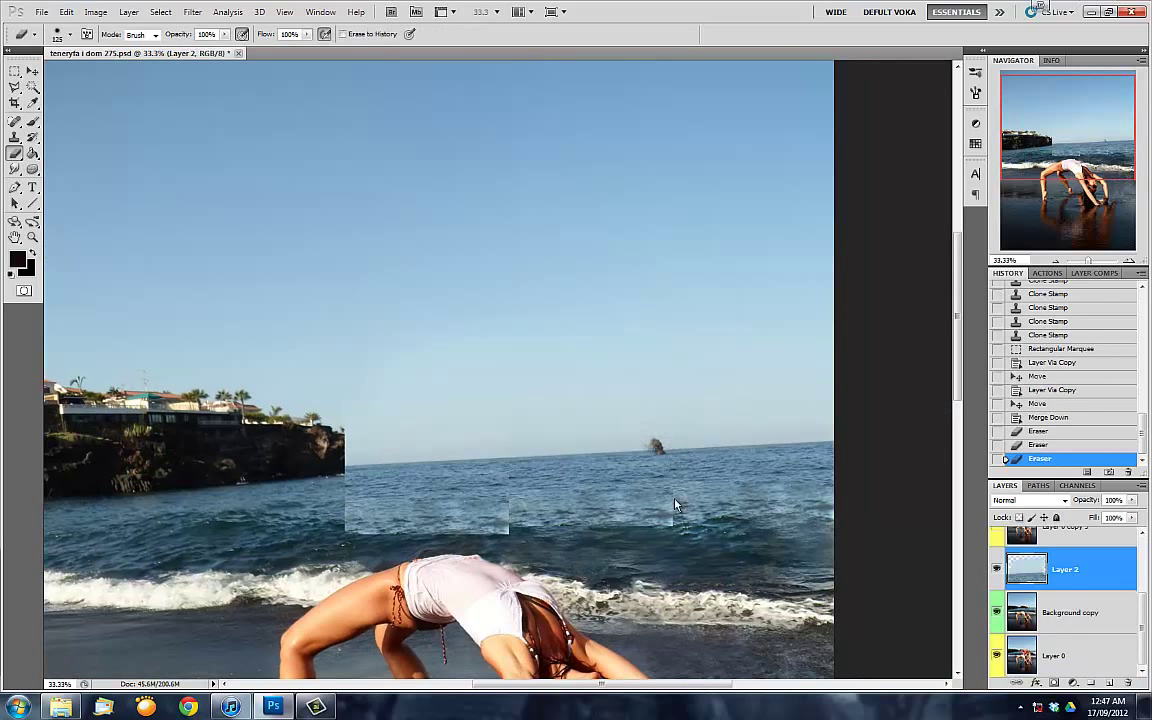
{"action": "mouse_move", "coordinate": [675, 505]}
{"action": "left_mouse_down"}
{"action": "mouse_move", "coordinate": [600, 475]}
{"action": "mouse_move", "coordinate": [430, 495]}
{"action": "mouse_move", "coordinate": [310, 465]}
{"action": "mouse_move", "coordinate": [355, 440]}
{"action": "left_mouse_up"}
{"action": "key", "text": "bracketright"}
{"action": "key", "text": "bracketright"}
{"action": "key", "text": "bracketright"}
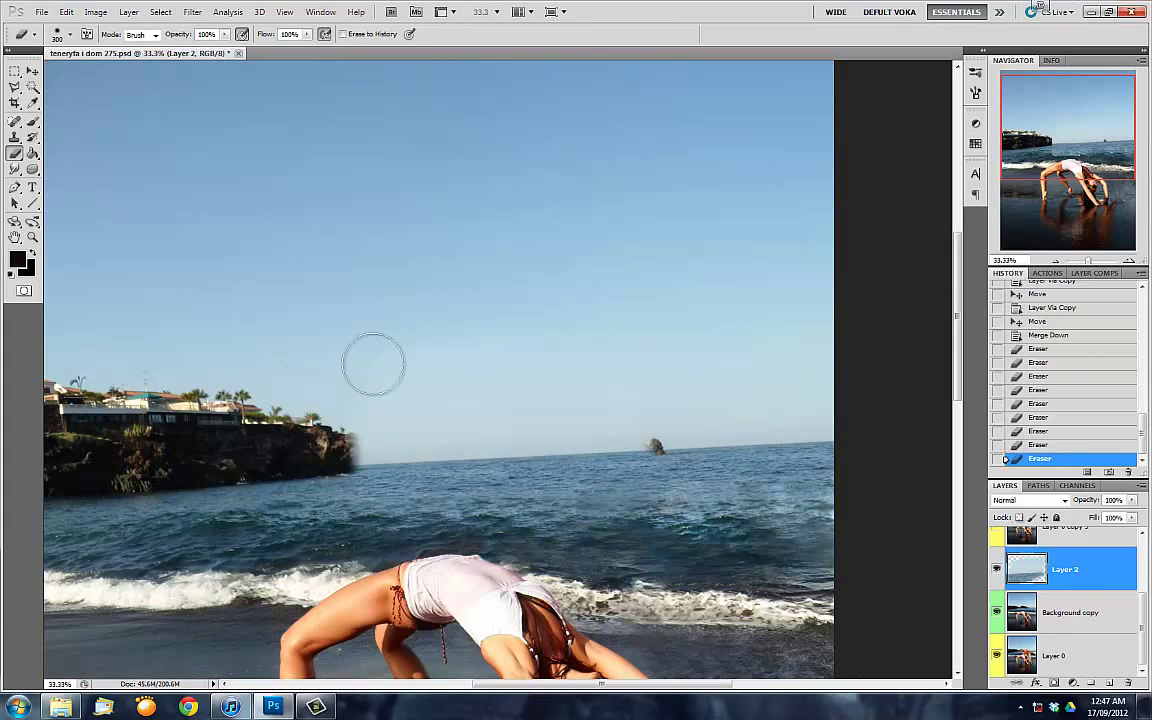
{"action": "key", "text": "ctrl+alt+z"}
{"action": "key", "text": "ctrl+alt+z"}
{"action": "key", "text": "ctrl+alt+z"}
{"action": "left_click", "coordinate": [446, 460]}
{"action": "mouse_move", "coordinate": [345, 485]}
{"action": "left_mouse_down"}
{"action": "mouse_move", "coordinate": [300, 460]}
{"action": "mouse_move", "coordinate": [290, 420]}
{"action": "left_mouse_up"}
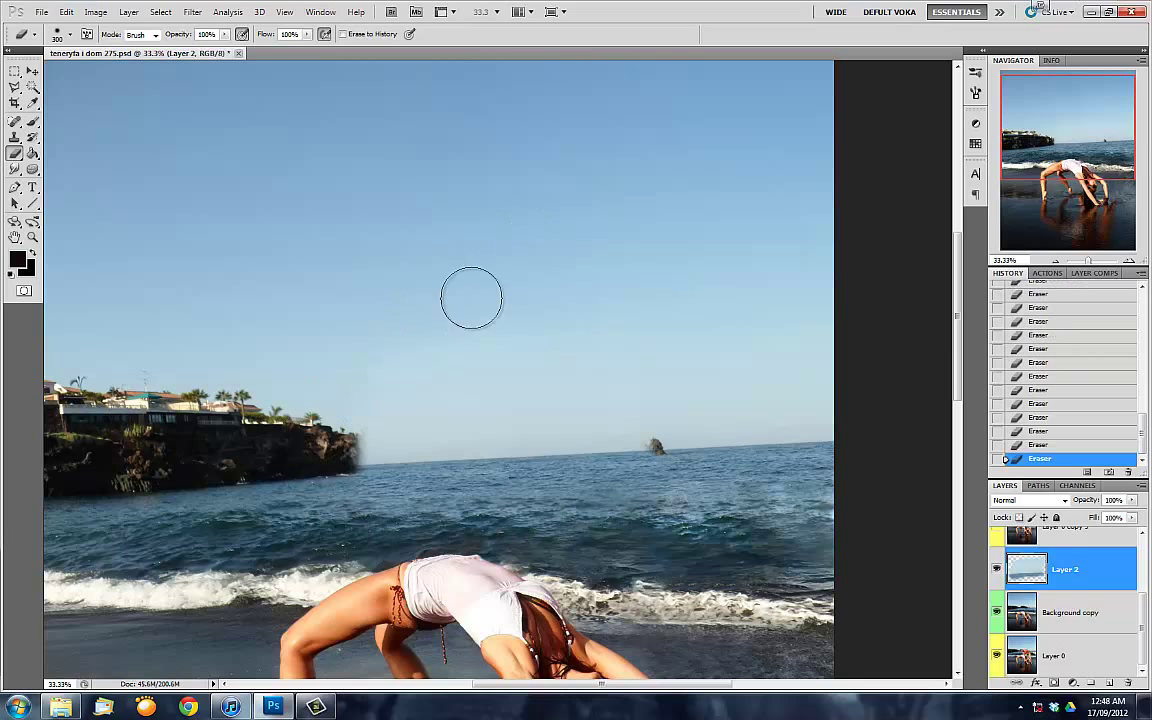
{"action": "key", "text": "ctrl+alt+z"}
Add a layer mask to Layer 2 and paint it to reveal the original cliff
{"action": "left_click", "coordinate": [1054, 683]}
{"action": "key", "text": "b"}
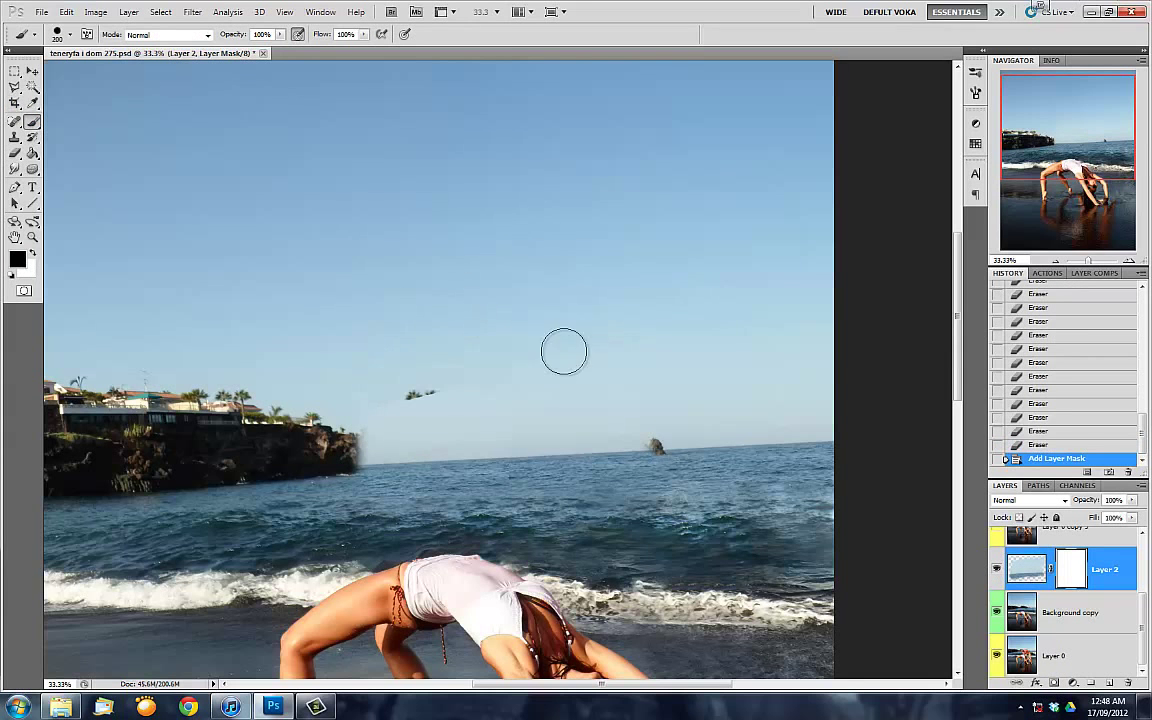
{"action": "left_click_drag", "start_coordinate": [590, 395], "coordinate": [340, 425]}
{"action": "key", "text": "ctrl+plus"}
Touch up Layer 2's mask along the cliff's waterline and over the small rocks
{"action": "left_click", "coordinate": [31, 252]}
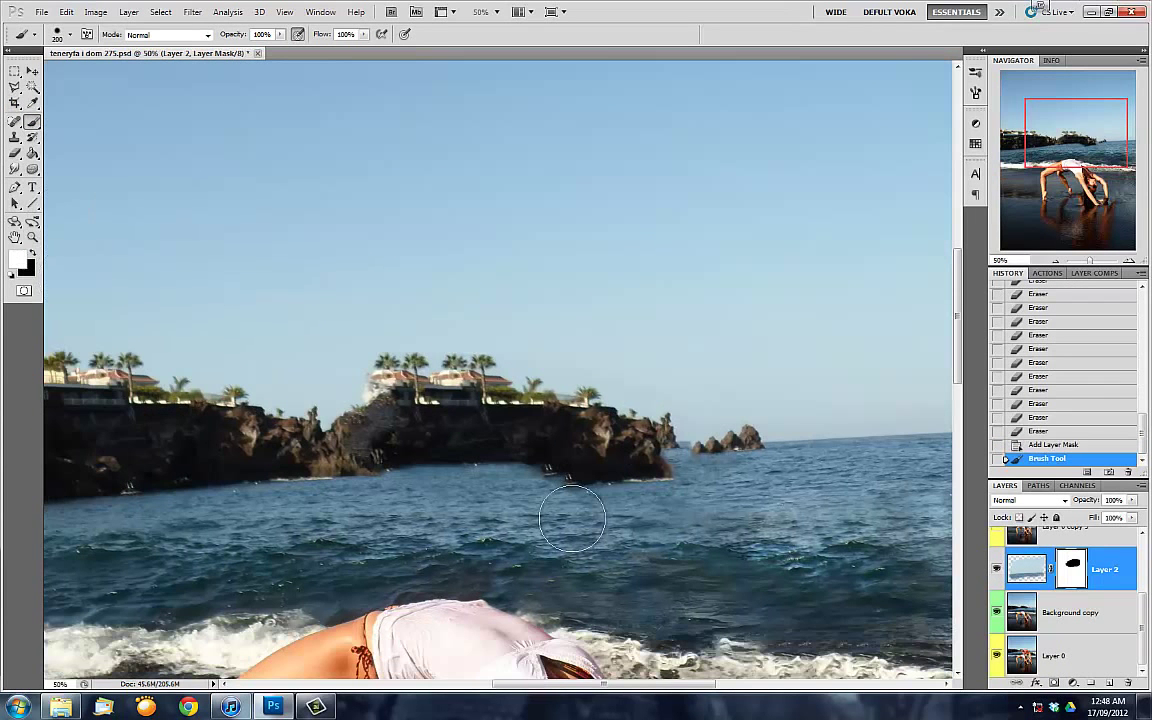
{"action": "left_click_drag", "start_coordinate": [572, 517], "coordinate": [515, 467]}
{"action": "left_click_drag", "start_coordinate": [515, 467], "coordinate": [610, 489]}
{"action": "left_click_drag", "start_coordinate": [610, 489], "coordinate": [671, 537]}
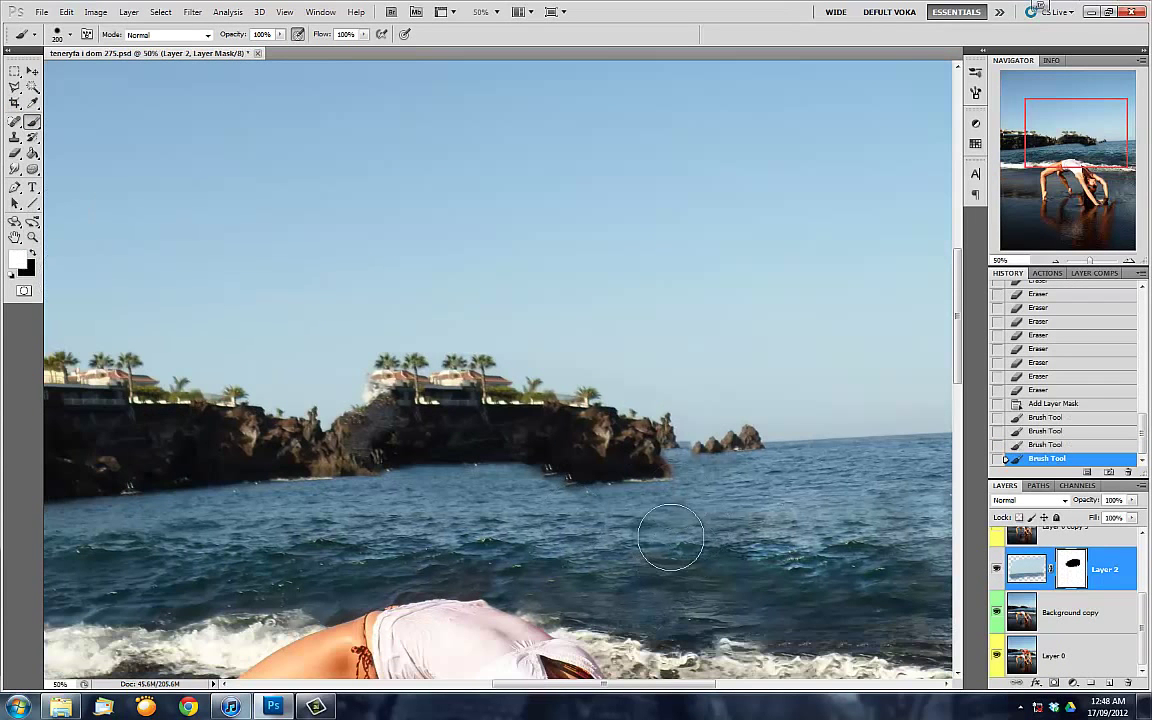
{"action": "left_click_drag", "start_coordinate": [697, 436], "coordinate": [703, 463]}
{"action": "key", "text": "bracketleft"}
{"action": "left_click", "coordinate": [697, 444]}
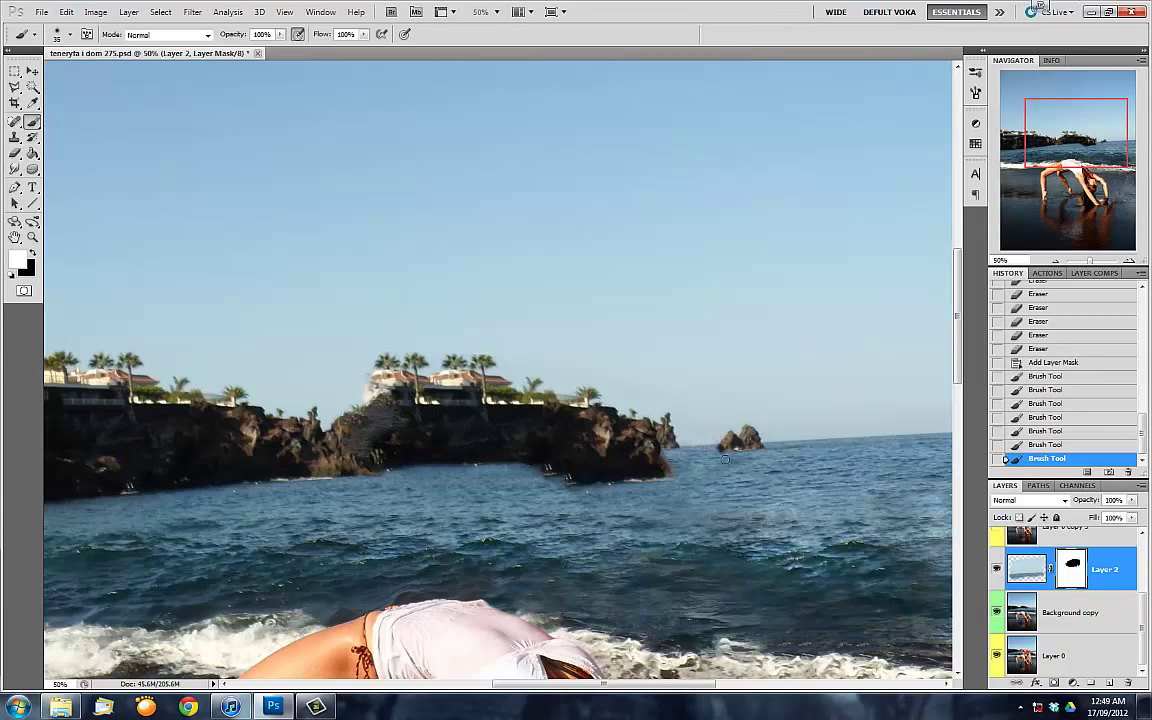
{"action": "key", "text": "bracketright"}
{"action": "key", "text": "bracketright"}
{"action": "key", "text": "bracketright"}
Mask out the white building, the duplicated cliff's right end, and the middle cliff's houses with a larger brush
{"action": "left_click_drag", "start_coordinate": [385, 380], "coordinate": [365, 388]}
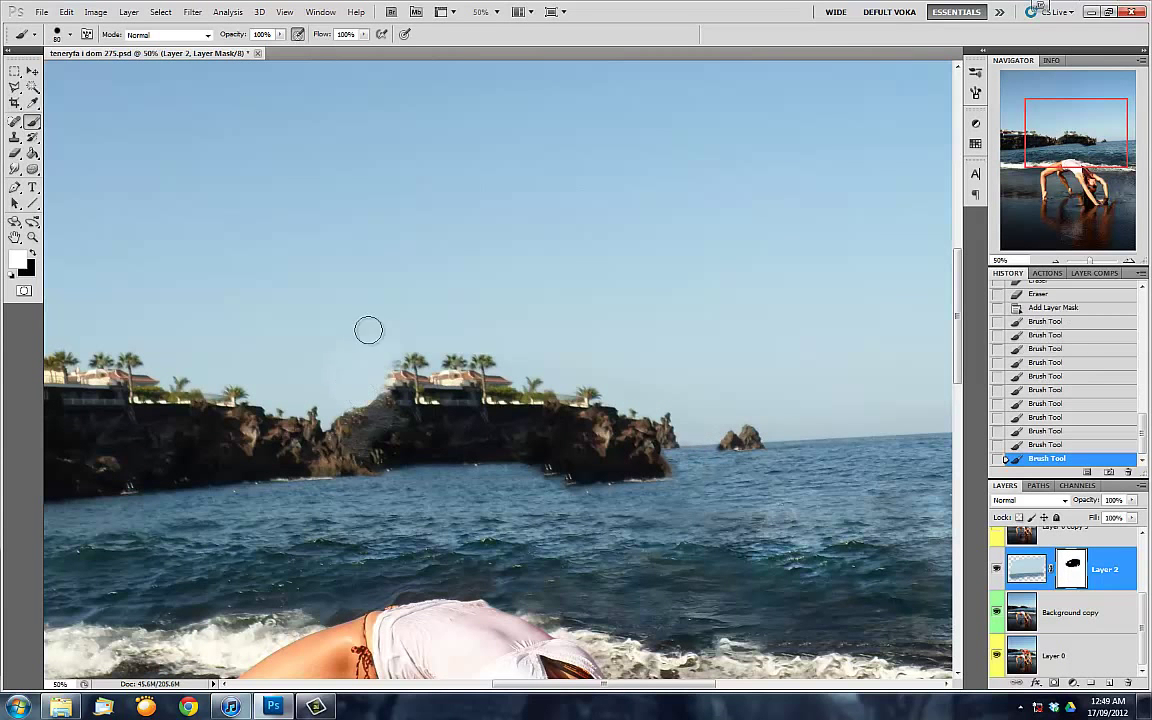
{"action": "left_click_drag", "start_coordinate": [409, 330], "coordinate": [579, 319]}
{"action": "key", "text": "bracketright"}
{"action": "key", "text": "bracketright"}
{"action": "key", "text": "bracketright"}
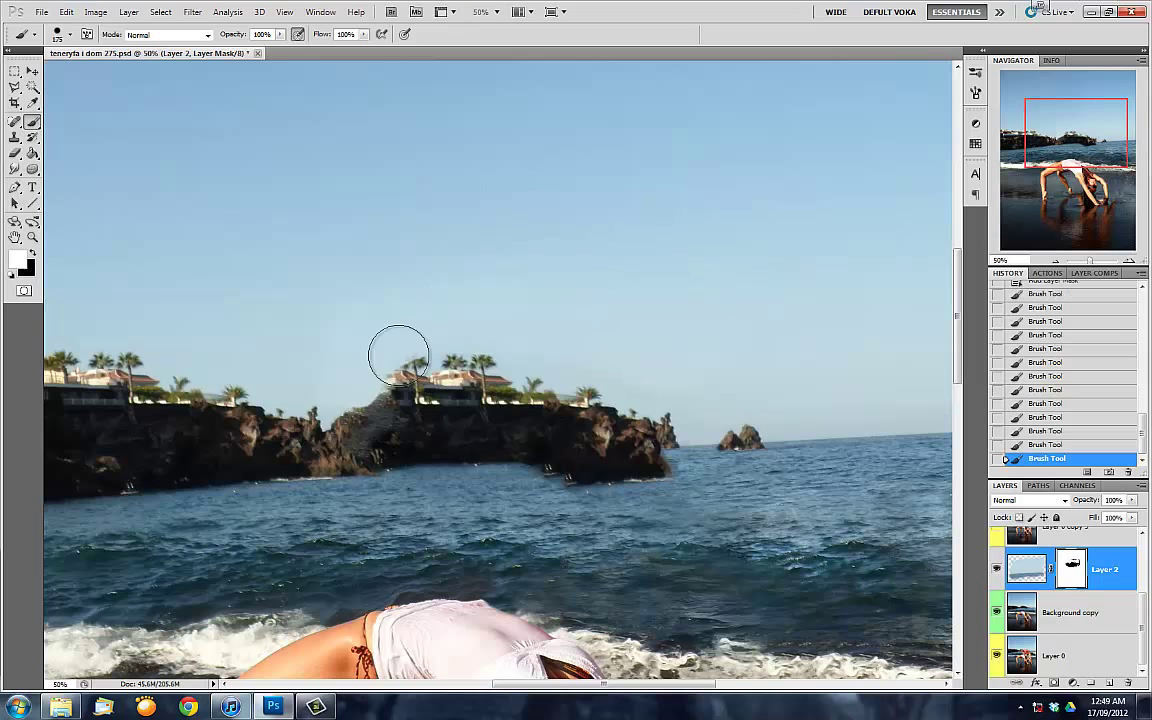
{"action": "left_click_drag", "start_coordinate": [610, 468], "coordinate": [655, 408]}
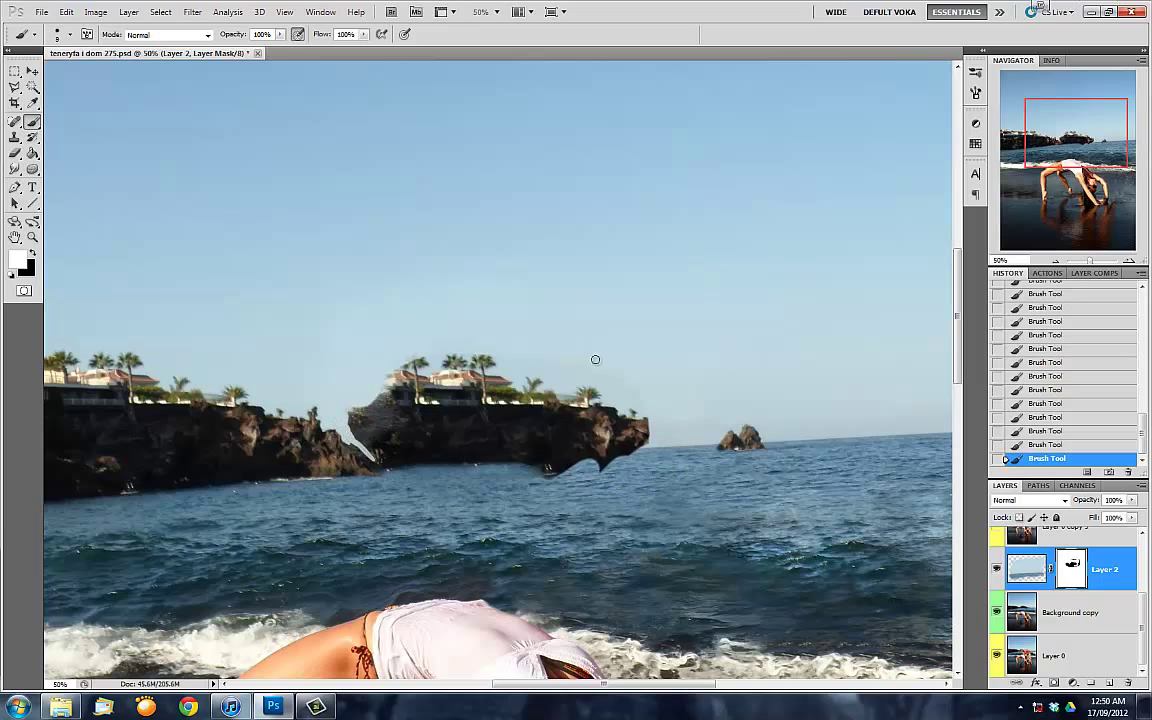
{"action": "key", "text": "bracketright"}
{"action": "key", "text": "bracketright"}
{"action": "key", "text": "bracketright"}
{"action": "mouse_move", "coordinate": [630, 360]}
{"action": "left_mouse_down"}
{"action": "mouse_move", "coordinate": [414, 311]}
{"action": "mouse_move", "coordinate": [378, 383]}
{"action": "mouse_move", "coordinate": [405, 497]}
{"action": "mouse_move", "coordinate": [355, 437]}
{"action": "left_mouse_up"}
{"action": "left_click", "coordinate": [1016, 568]}
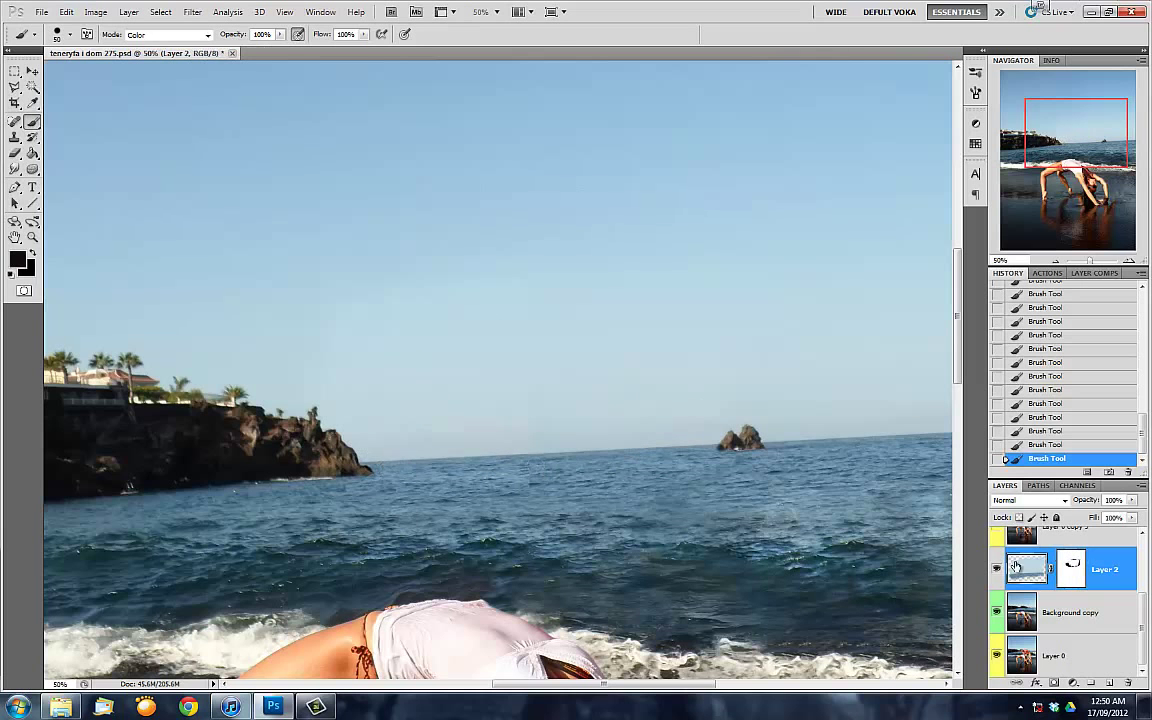
Clone-stamp over the sea and the sky near the horizon to smooth them
{"action": "key", "text": "s"}
{"action": "left_click", "coordinate": [527, 535]}
{"action": "left_click", "coordinate": [527, 535]}
{"action": "key", "text": "ctrl+alt+z"}
{"action": "key", "text": "ctrl+alt+z"}
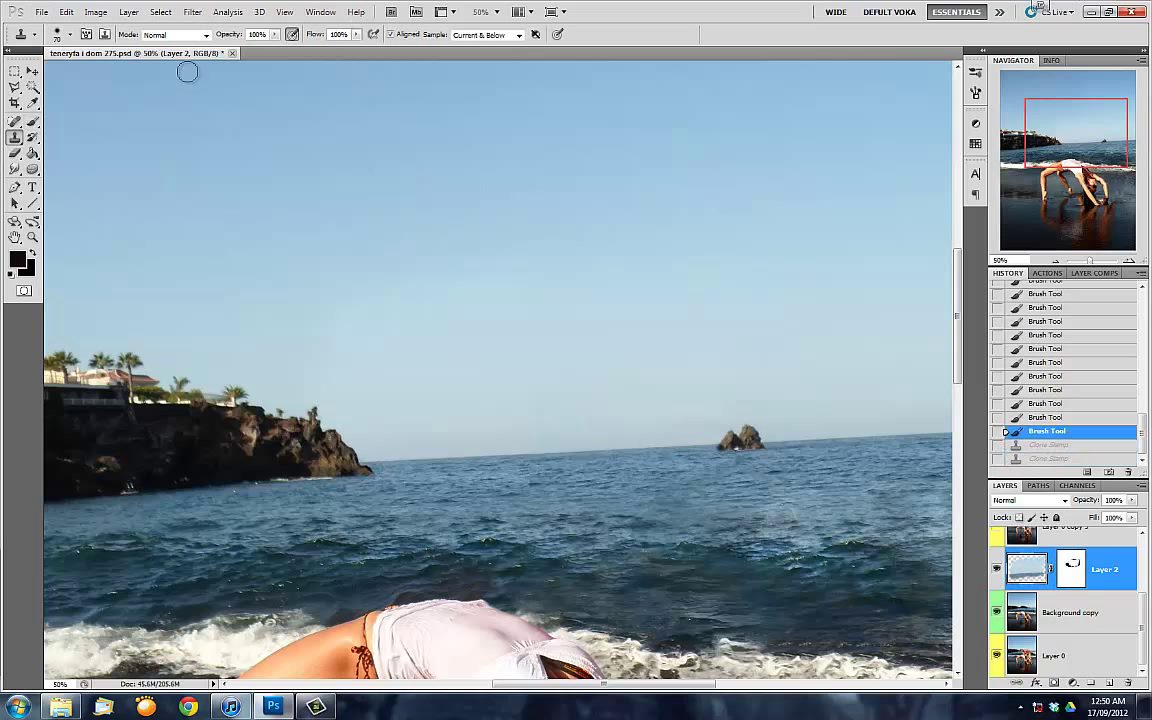
{"action": "left_click_drag", "start_coordinate": [571, 510], "coordinate": [531, 483]}
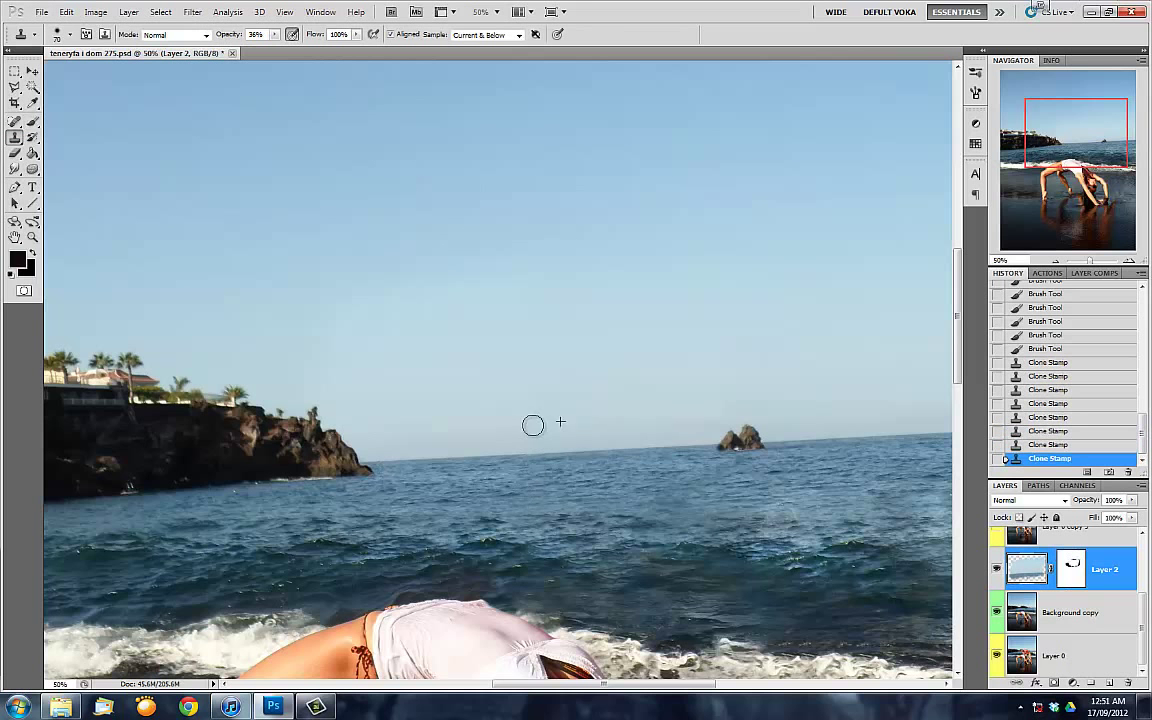
{"action": "left_click_drag", "start_coordinate": [513, 425], "coordinate": [534, 440]}
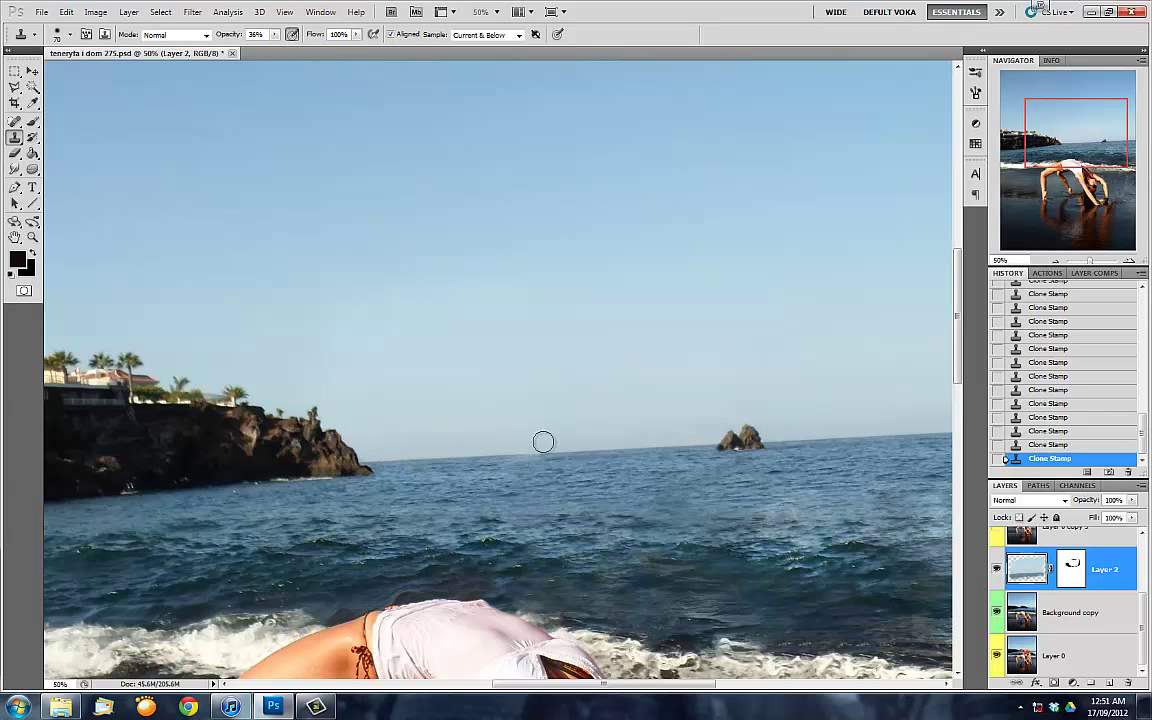
{"action": "left_click", "coordinate": [1056, 261]}
{"action": "left_click", "coordinate": [1056, 261]}
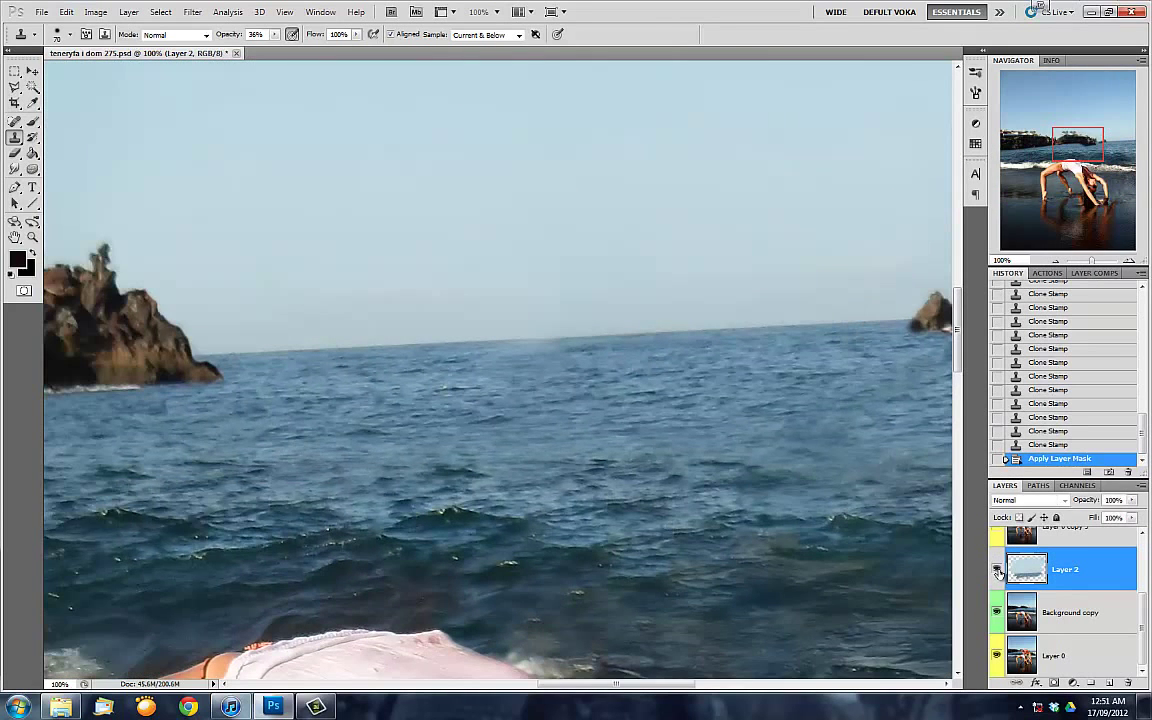
Erase Layer 2's stray edges over the sand and around the woman's foot
{"action": "key", "text": "e"}
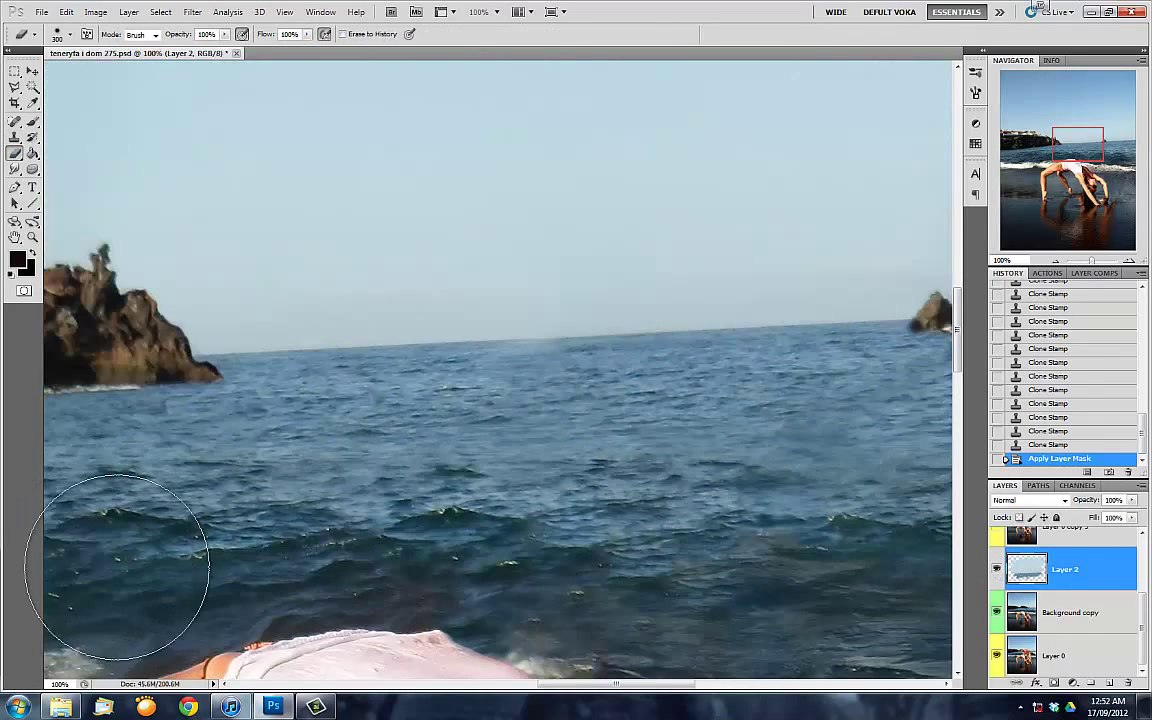
{"action": "left_click", "coordinate": [746, 548]}
{"action": "left_click", "coordinate": [455, 514]}
{"action": "left_click", "coordinate": [997, 569]}
{"action": "left_click", "coordinate": [997, 569]}
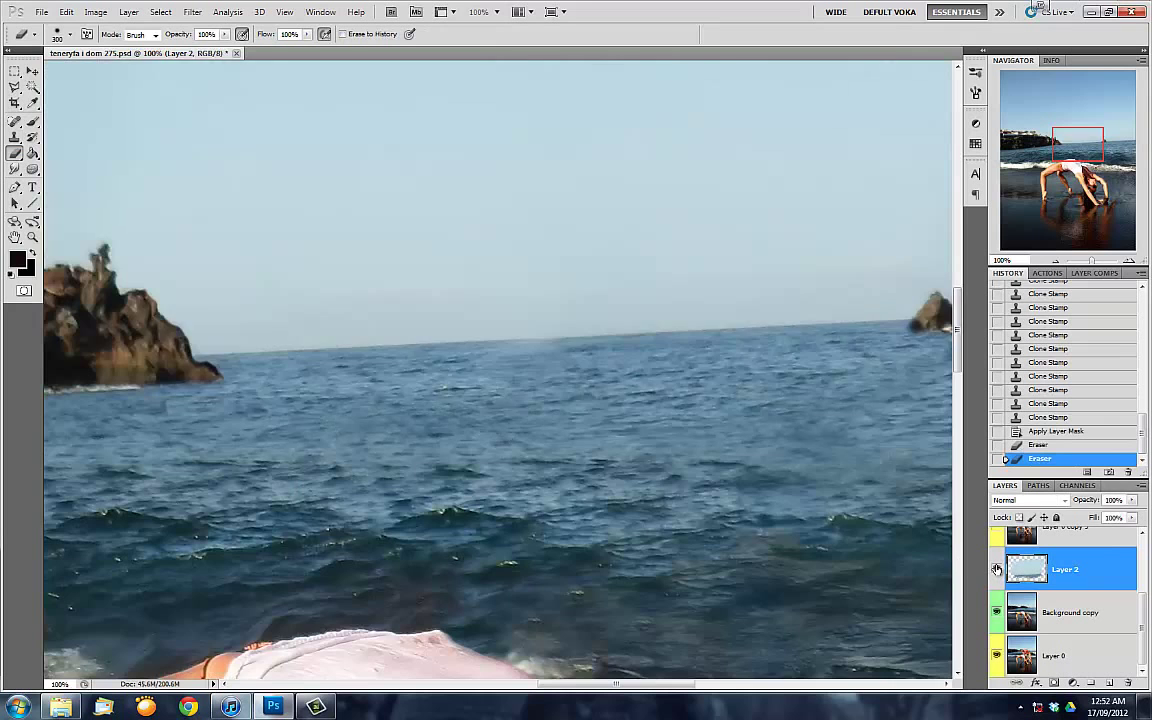
{"action": "key", "text": "ctrl+minus"}
{"action": "key", "text": "ctrl+minus"}
{"action": "key", "text": "ctrl+minus"}
{"action": "key", "text": "ctrl+minus"}
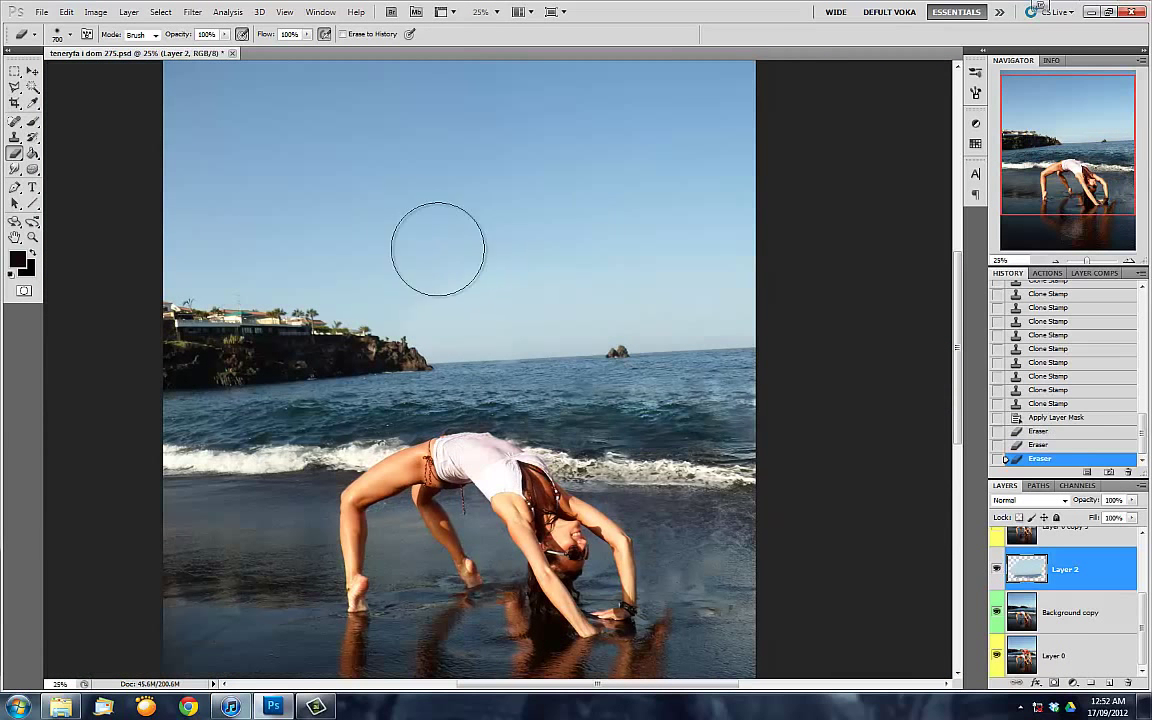
{"action": "left_click", "coordinate": [425, 253]}
{"action": "key", "text": "bracketleft"}
{"action": "key", "text": "bracketleft"}
{"action": "key", "text": "bracketleft"}
{"action": "left_click", "coordinate": [367, 587]}
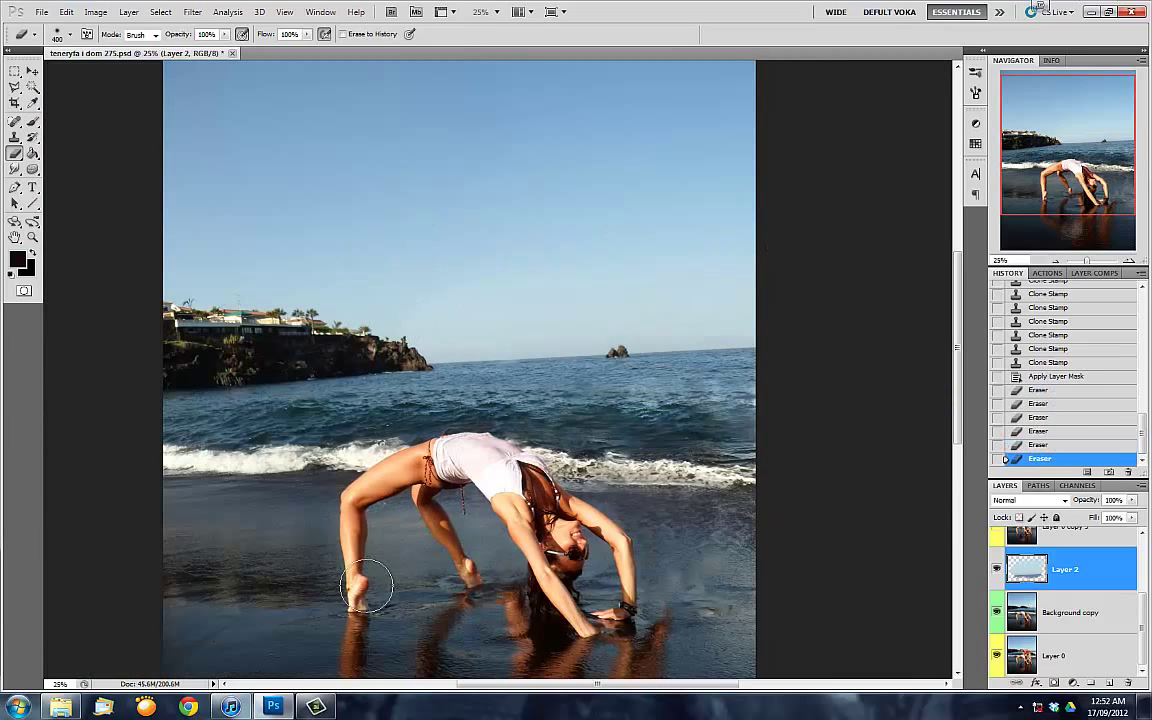
{"action": "left_click", "coordinate": [1054, 262]}
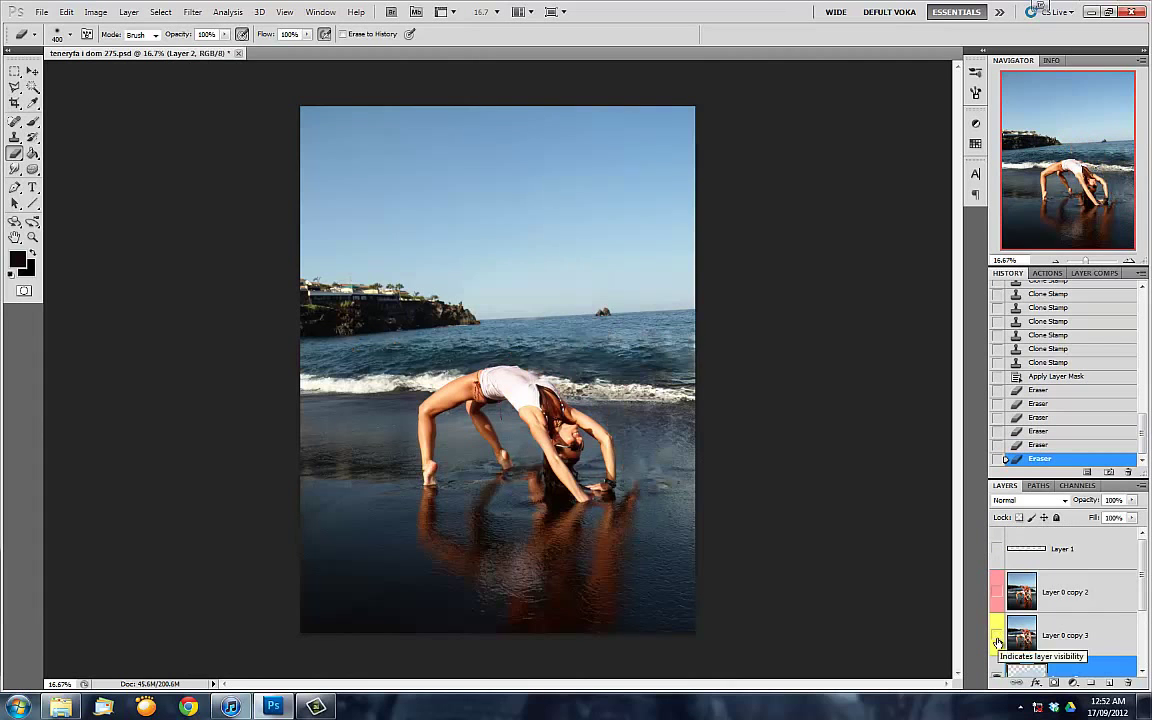
Merge the sea patch down and clone-stamp the cliff's tip further into the sea
{"action": "key", "text": "ctrl+e"}
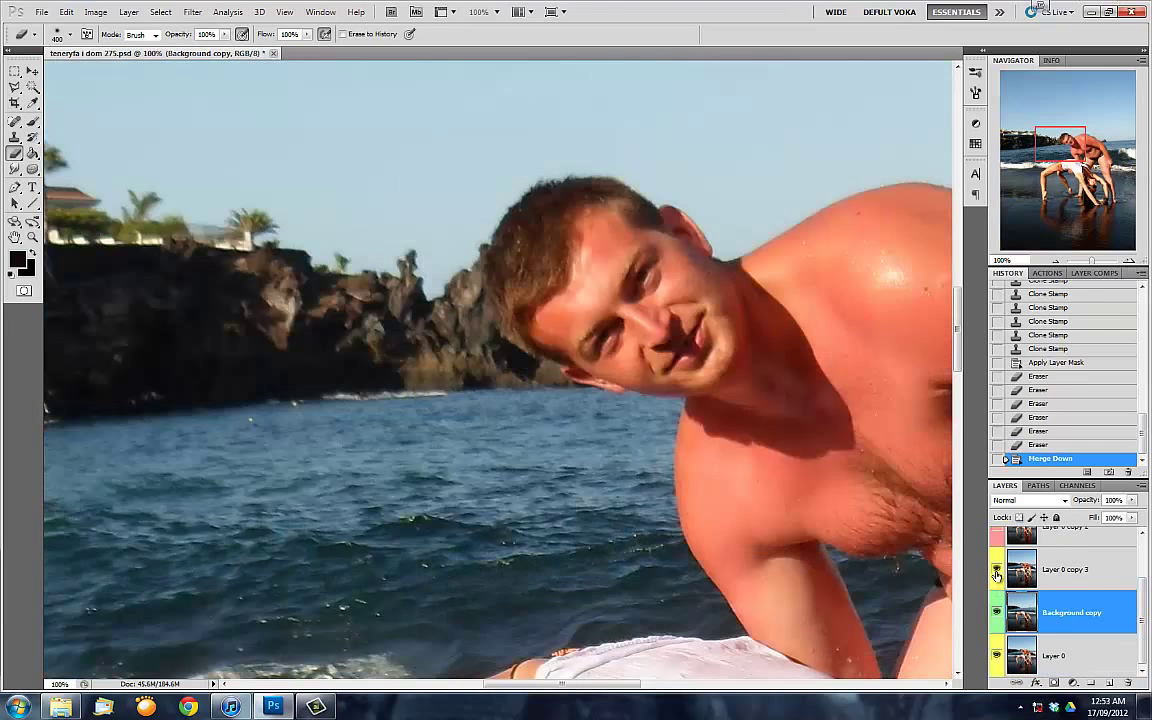
{"action": "left_click", "coordinate": [14, 137]}
{"action": "left_click", "coordinate": [405, 355], "text": "alt"}
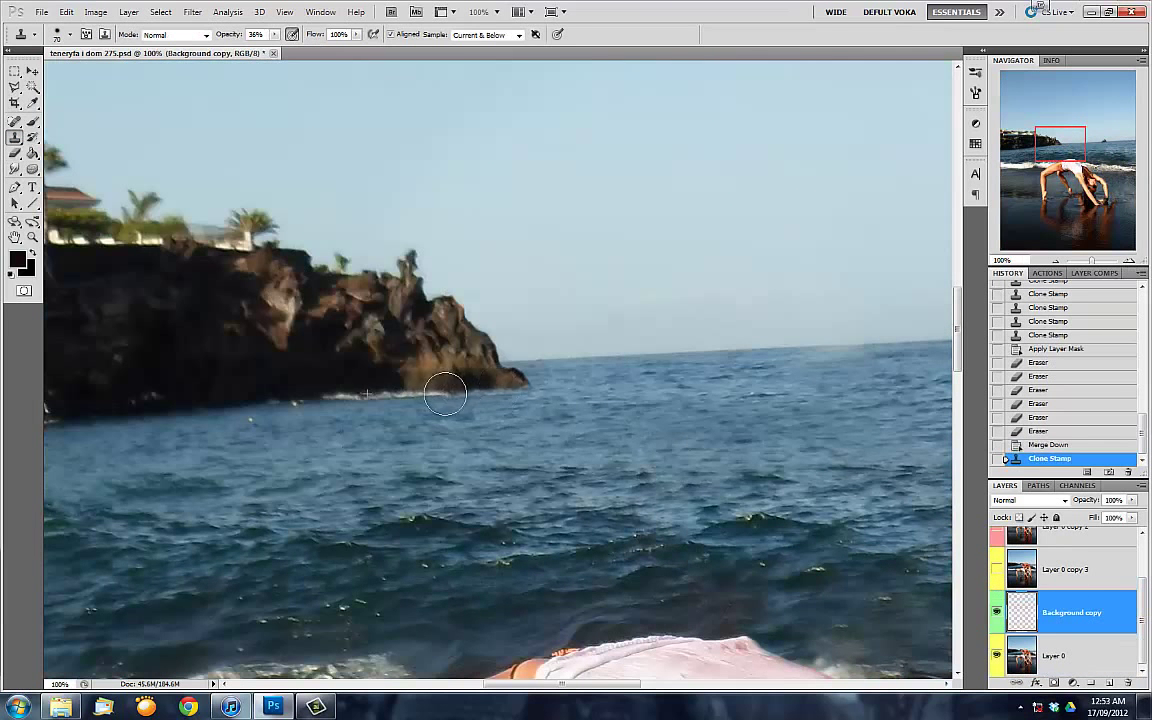
{"action": "left_click_drag", "start_coordinate": [460, 350], "coordinate": [498, 393]}
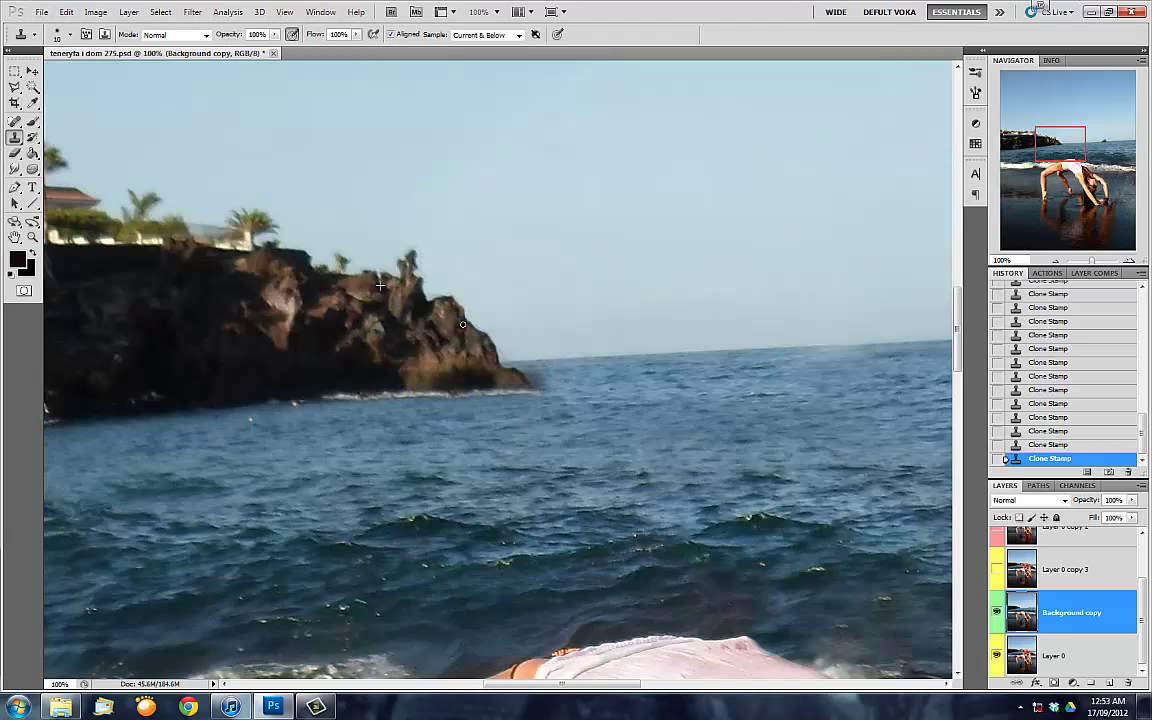
{"action": "left_click_drag", "start_coordinate": [1060, 143], "coordinate": [1110, 148]}
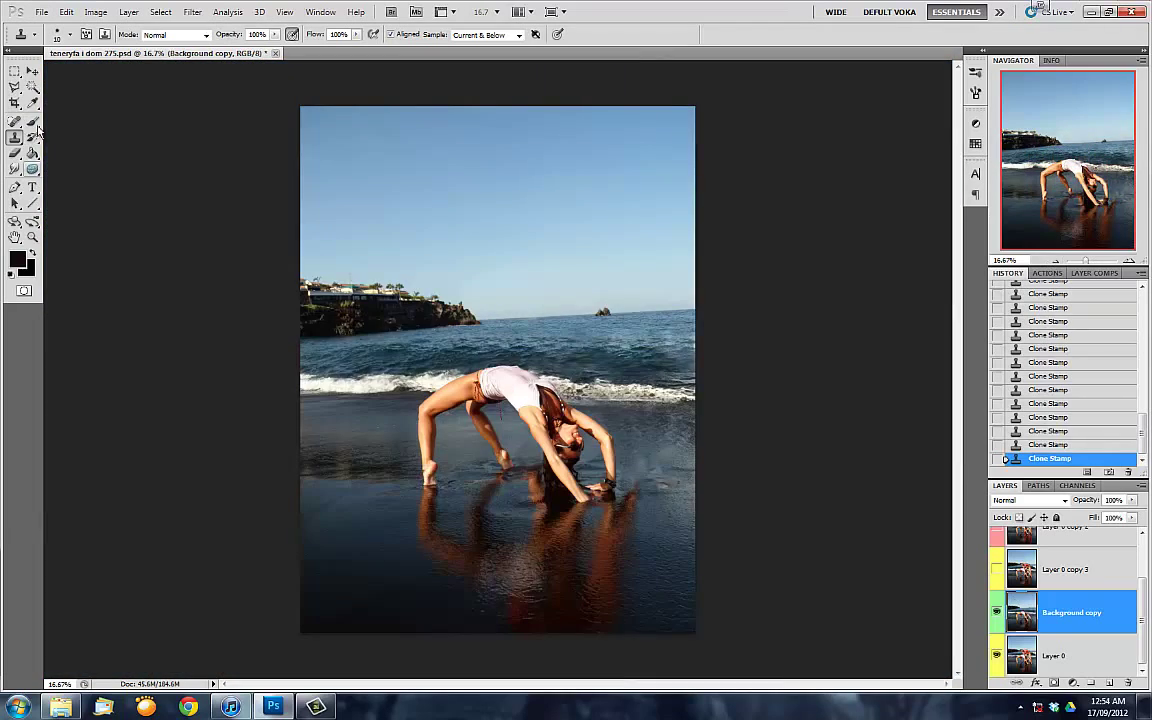
{"action": "left_click_drag", "start_coordinate": [32, 104], "coordinate": [70, 118]}
Straighten the photo using a Ruler line drawn along the horizon
{"action": "left_click_drag", "start_coordinate": [216, 336], "coordinate": [703, 309]}
{"action": "left_click", "coordinate": [455, 34]}
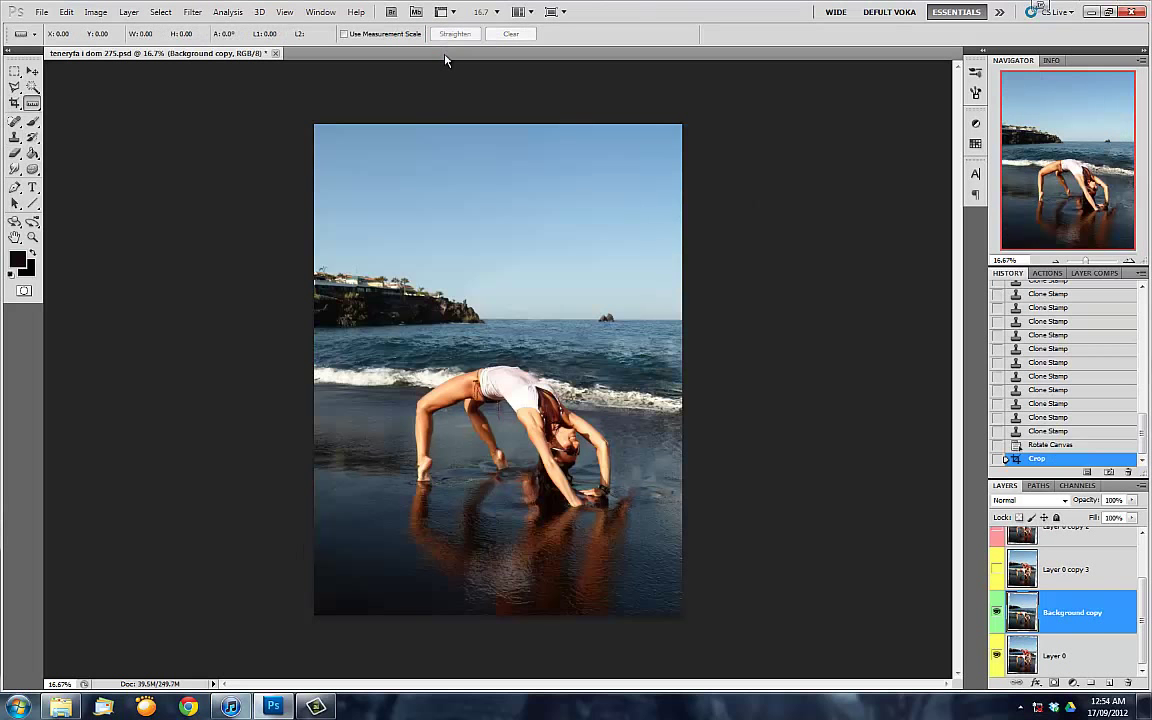
{"action": "left_click", "coordinate": [1050, 444]}
{"action": "left_click", "coordinate": [1043, 459]}
Crop the photo tighter around the woman
{"action": "key", "text": "c"}
{"action": "mouse_move", "coordinate": [380, 527]}
{"action": "left_mouse_down"}
{"action": "mouse_move", "coordinate": [617, 212]}
{"action": "mouse_move", "coordinate": [576, 249]}
{"action": "left_mouse_up"}
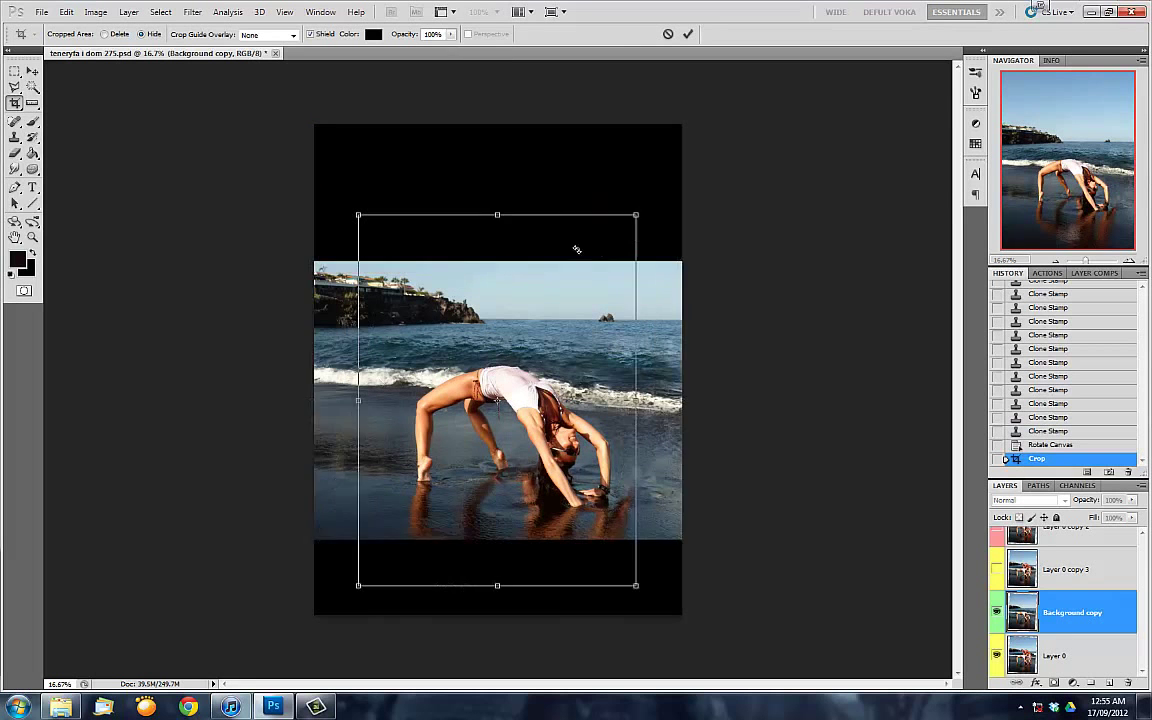
{"action": "left_click_drag", "start_coordinate": [636, 585], "coordinate": [663, 609]}
{"action": "key", "text": "Return"}
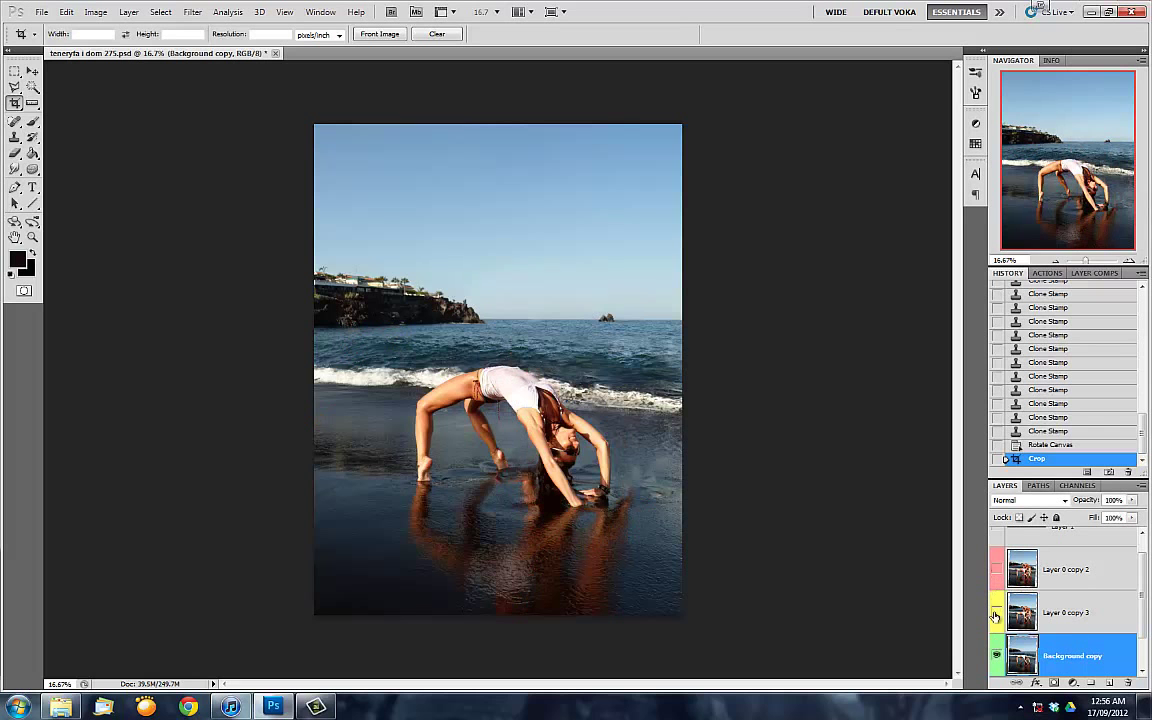
Compare against the man's layer and bring the sea beside the rocks into view for cloning
{"action": "left_click", "coordinate": [996, 613]}
{"action": "key", "text": "ctrl+alt+0"}
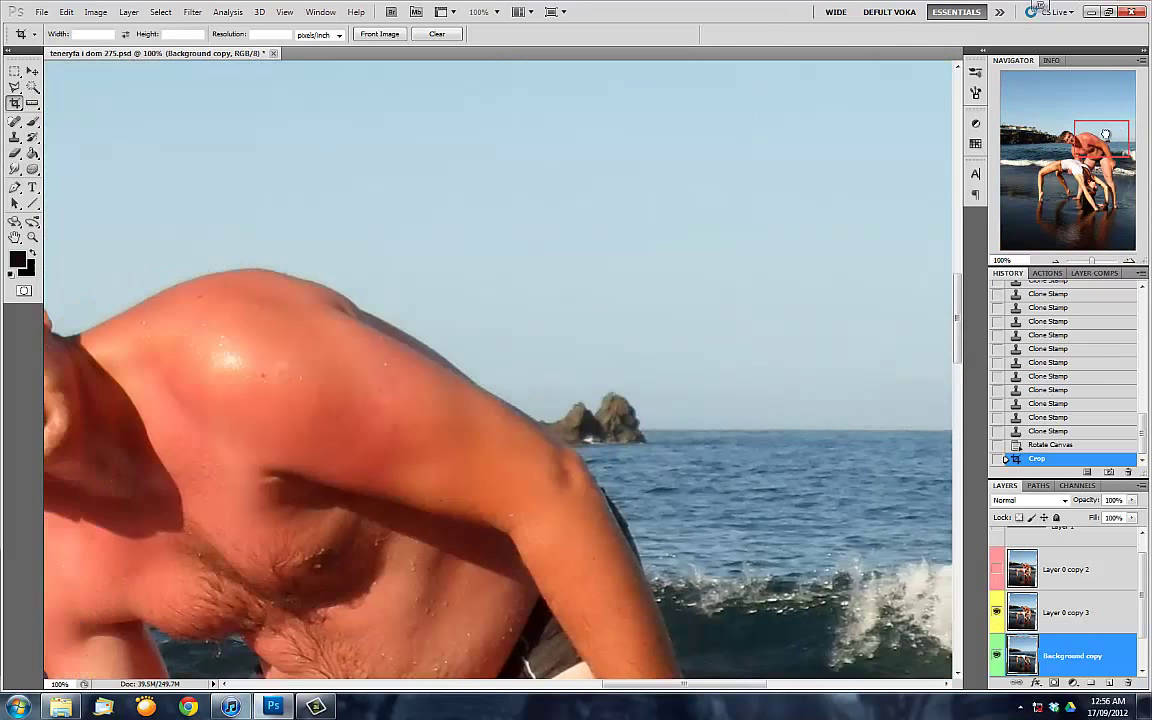
{"action": "left_click", "coordinate": [1056, 261]}
{"action": "left_click", "coordinate": [996, 613]}
{"action": "key", "text": "s"}
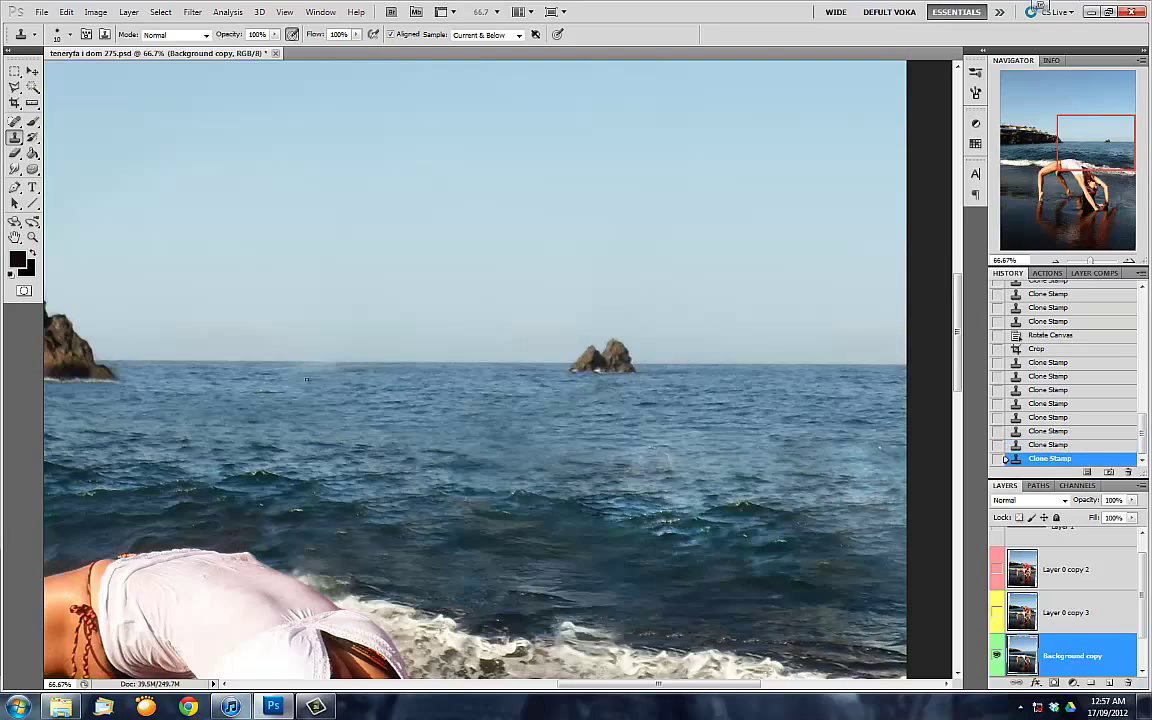
{"action": "left_click_drag", "start_coordinate": [547, 332], "coordinate": [887, 187]}
{"action": "key", "text": "ctrl+0"}
{"action": "left_click", "coordinate": [66, 11]}
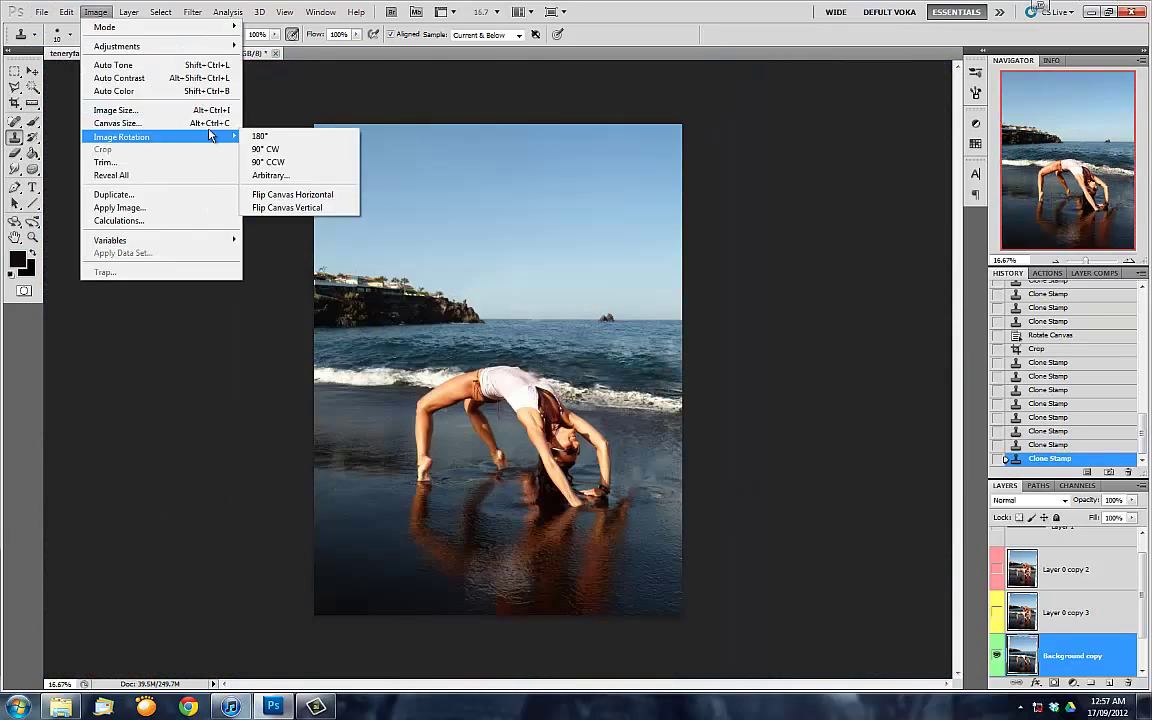
Flip the canvas vertically, add a new layer, and set the paint colour to yellow-green
{"action": "left_click", "coordinate": [301, 202]}
{"action": "key", "text": "ctrl+plus"}
{"action": "key", "text": "ctrl+plus"}
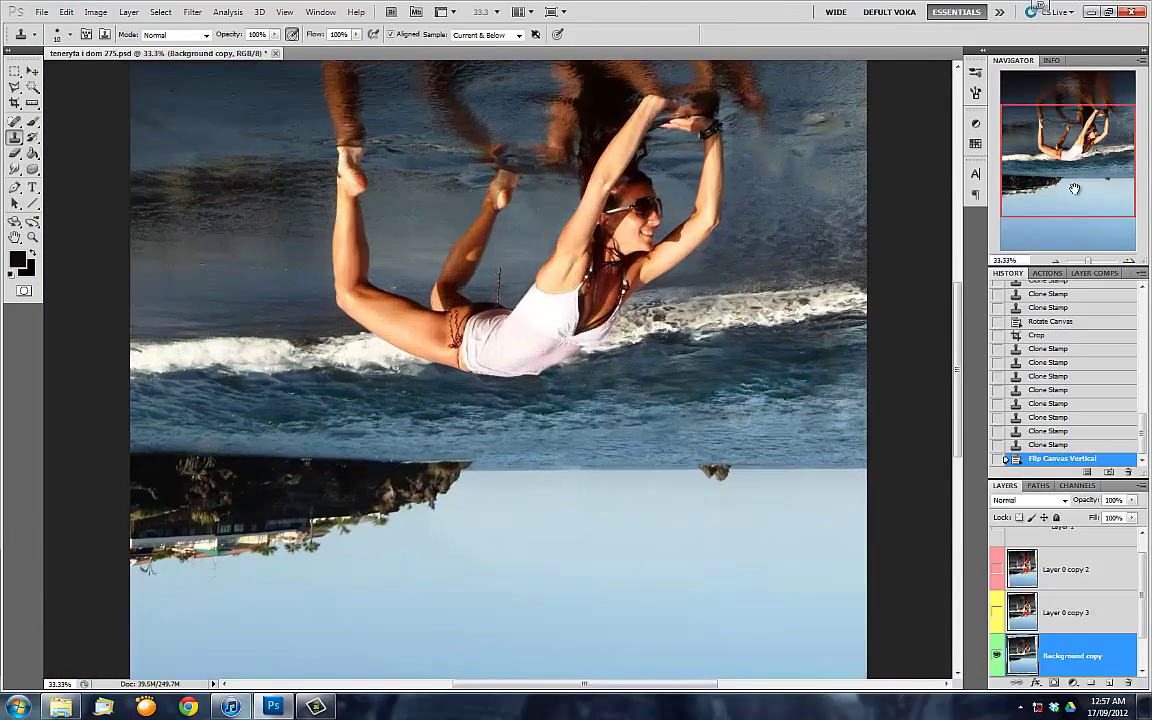
{"action": "left_click", "coordinate": [996, 593]}
{"action": "left_click", "coordinate": [996, 593]}
{"action": "left_click", "coordinate": [17, 259]}
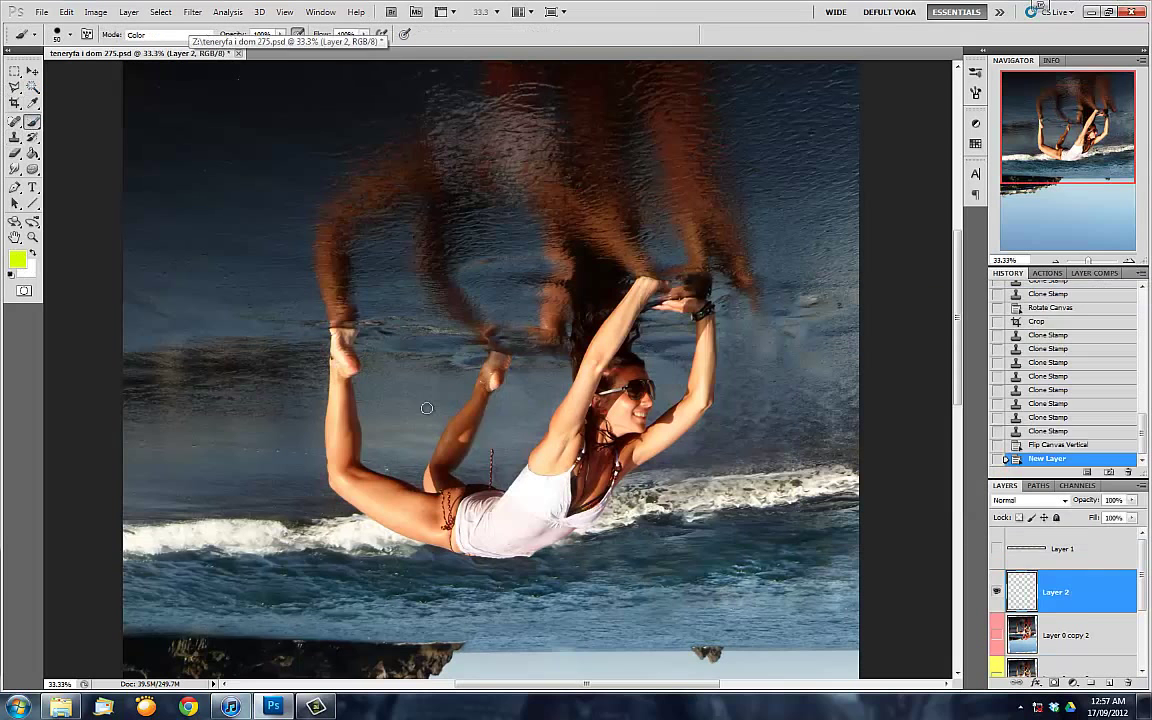
{"action": "mouse_move", "coordinate": [341, 340]}
{"action": "left_mouse_down"}
{"action": "mouse_move", "coordinate": [336, 470]}
{"action": "mouse_move", "coordinate": [450, 525]}
{"action": "left_mouse_up"}
Trace yellow guide lines along the woman's thigh, leg, and raised arm
{"action": "mouse_move", "coordinate": [336, 322]}
{"action": "left_mouse_down"}
{"action": "mouse_move", "coordinate": [386, 185]}
{"action": "mouse_move", "coordinate": [425, 165]}
{"action": "left_mouse_up"}
{"action": "left_click_drag", "start_coordinate": [440, 178], "coordinate": [428, 225]}
{"action": "left_click_drag", "start_coordinate": [435, 478], "coordinate": [455, 522]}
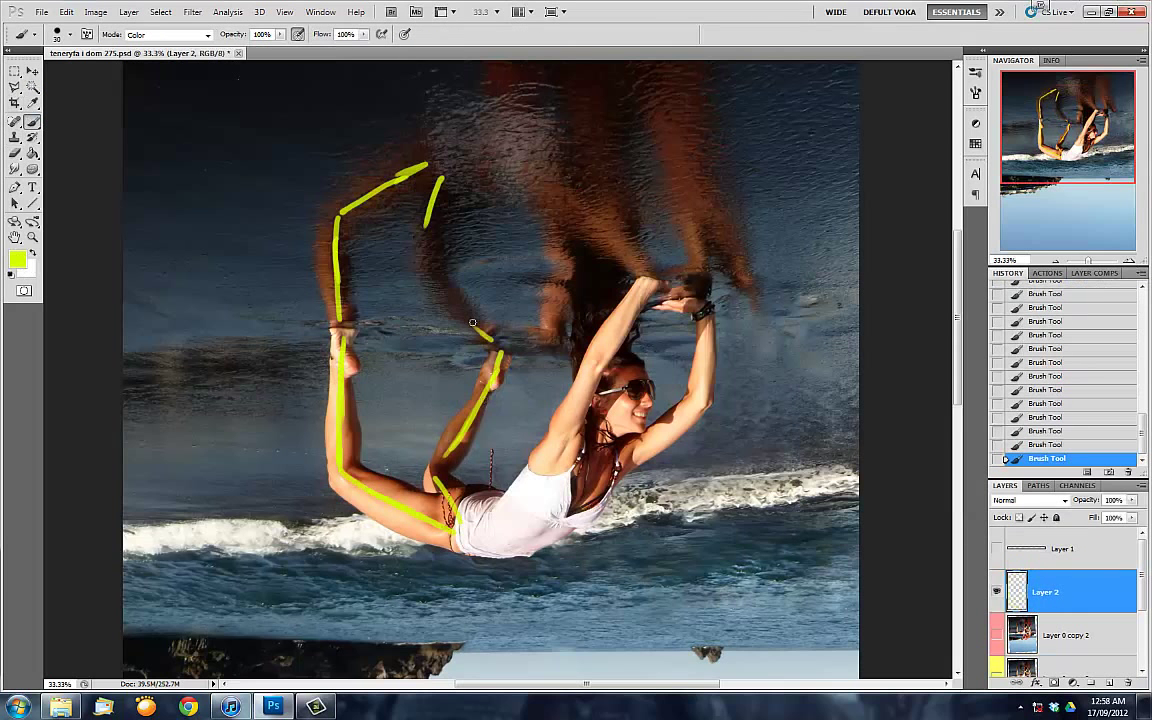
{"action": "left_click_drag", "start_coordinate": [430, 262], "coordinate": [380, 384]}
{"action": "left_click_drag", "start_coordinate": [598, 405], "coordinate": [500, 580]}
{"action": "left_click_drag", "start_coordinate": [528, 323], "coordinate": [585, 385]}
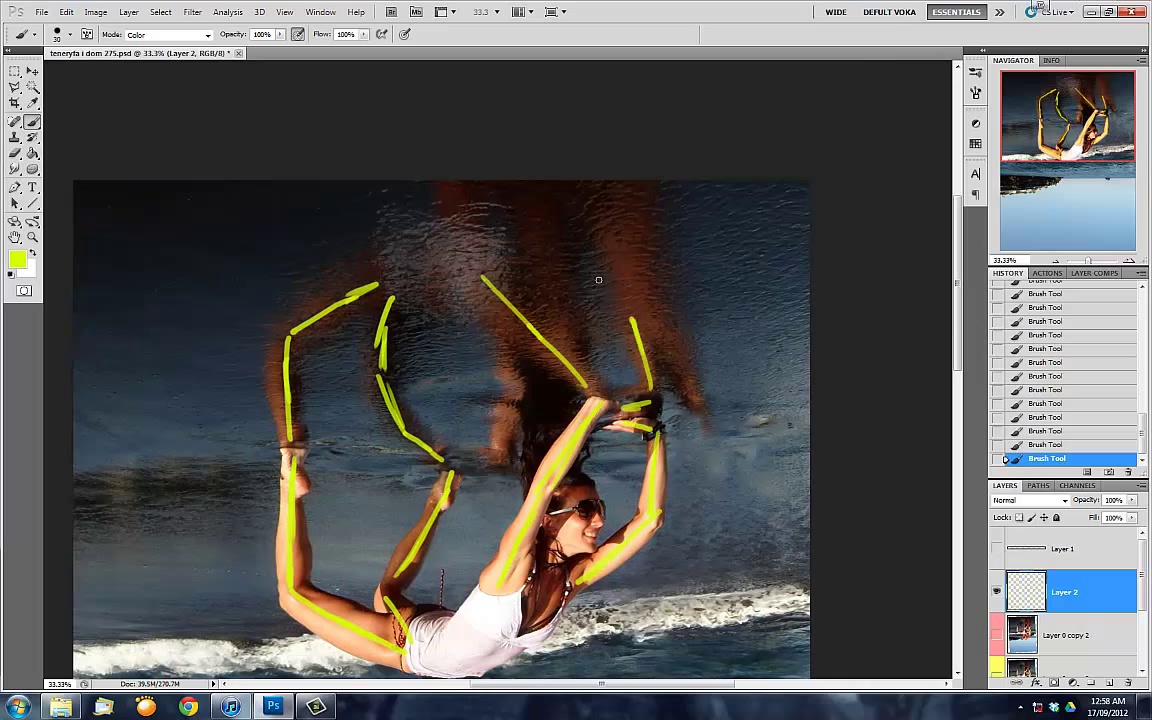
Zoom out and toggle the man's layer on for comparison, then hide it
{"action": "left_click", "coordinate": [997, 635]}
{"action": "left_click_drag", "start_coordinate": [1088, 260], "coordinate": [1056, 260]}
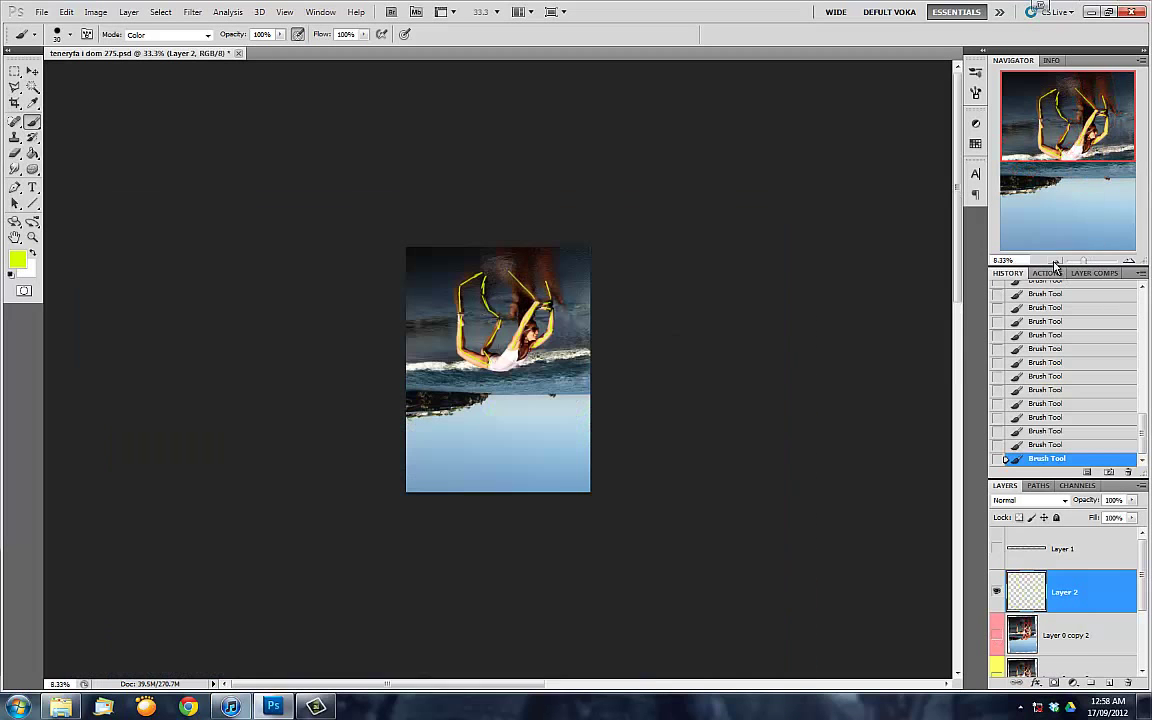
{"action": "left_click", "coordinate": [996, 636]}
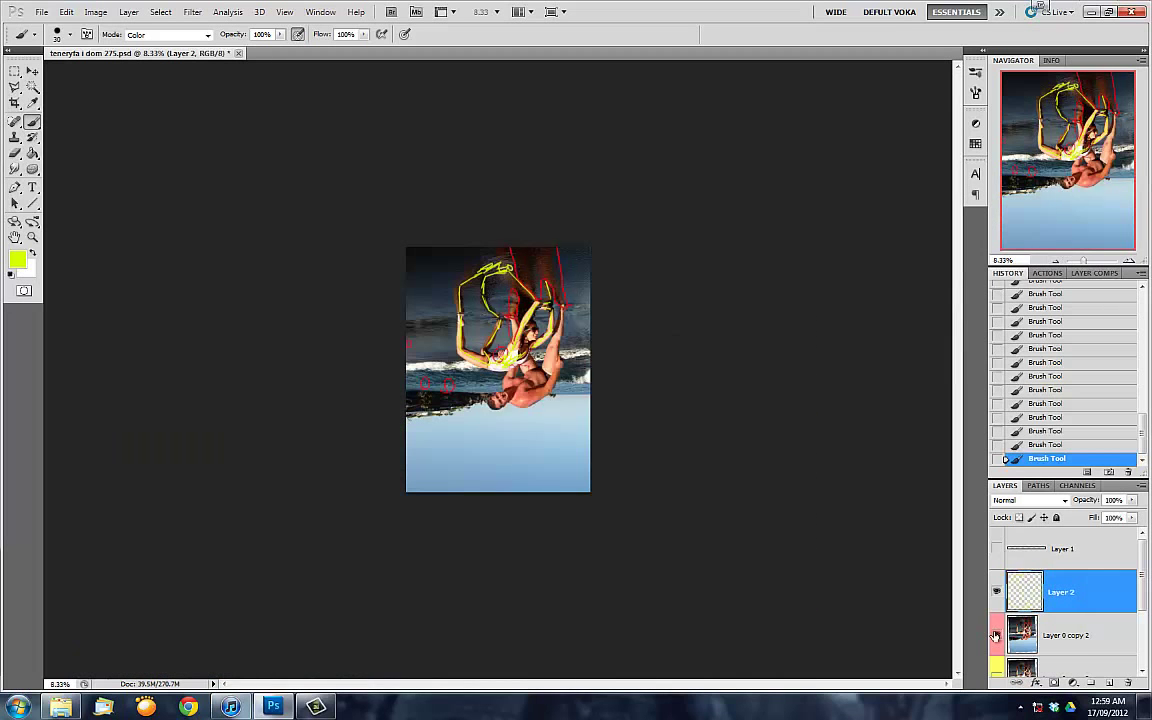
{"action": "left_click", "coordinate": [996, 636]}
{"action": "left_click", "coordinate": [96, 12]}
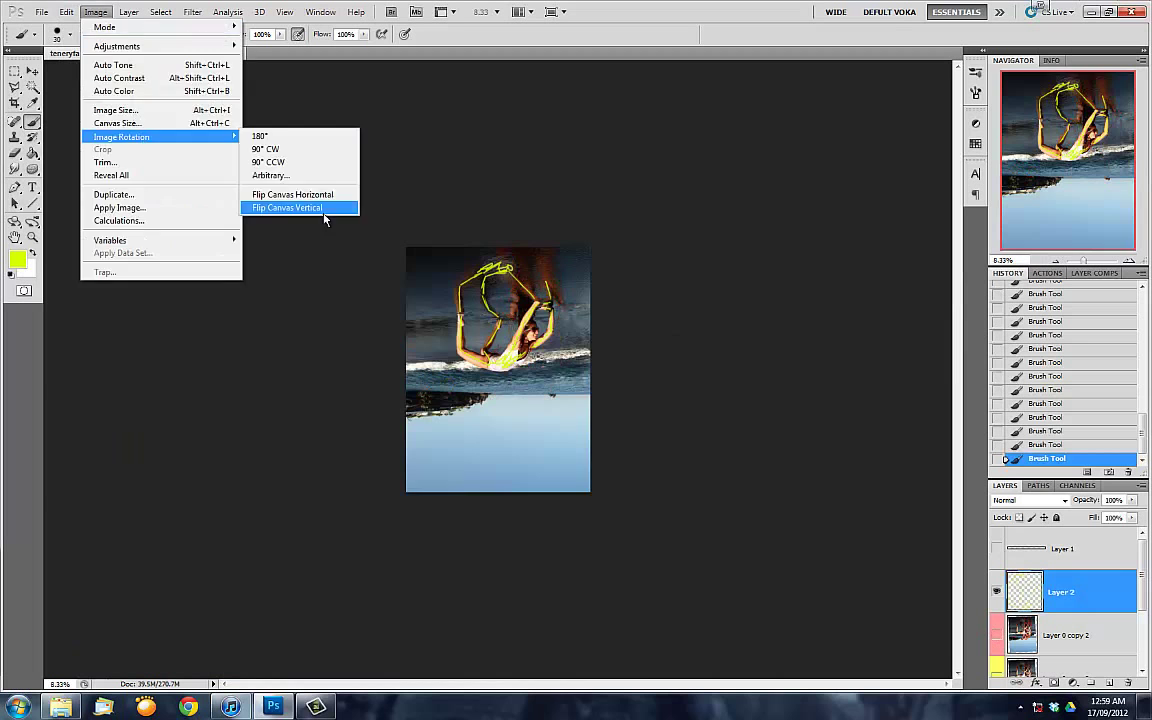
Flip the canvas upright and paint a cyan guide arc at the reflection's bottom
{"action": "left_click", "coordinate": [318, 212]}
{"action": "left_click", "coordinate": [996, 591]}
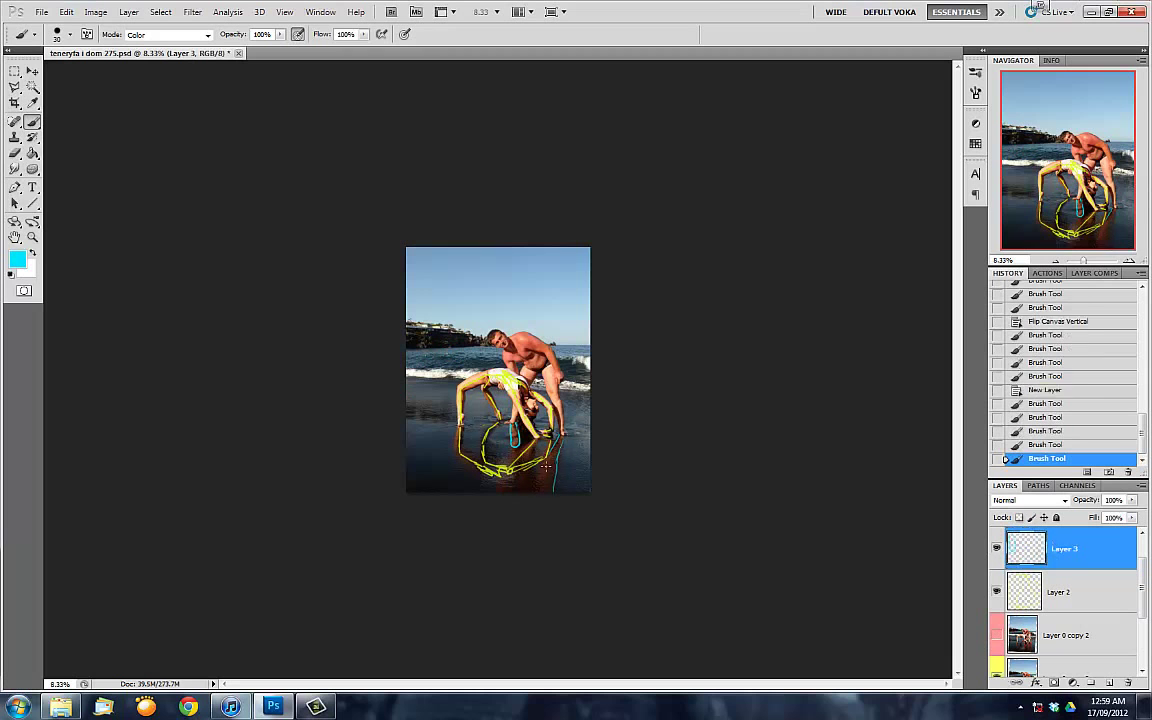
{"action": "left_click_drag", "start_coordinate": [496, 493], "coordinate": [505, 500]}
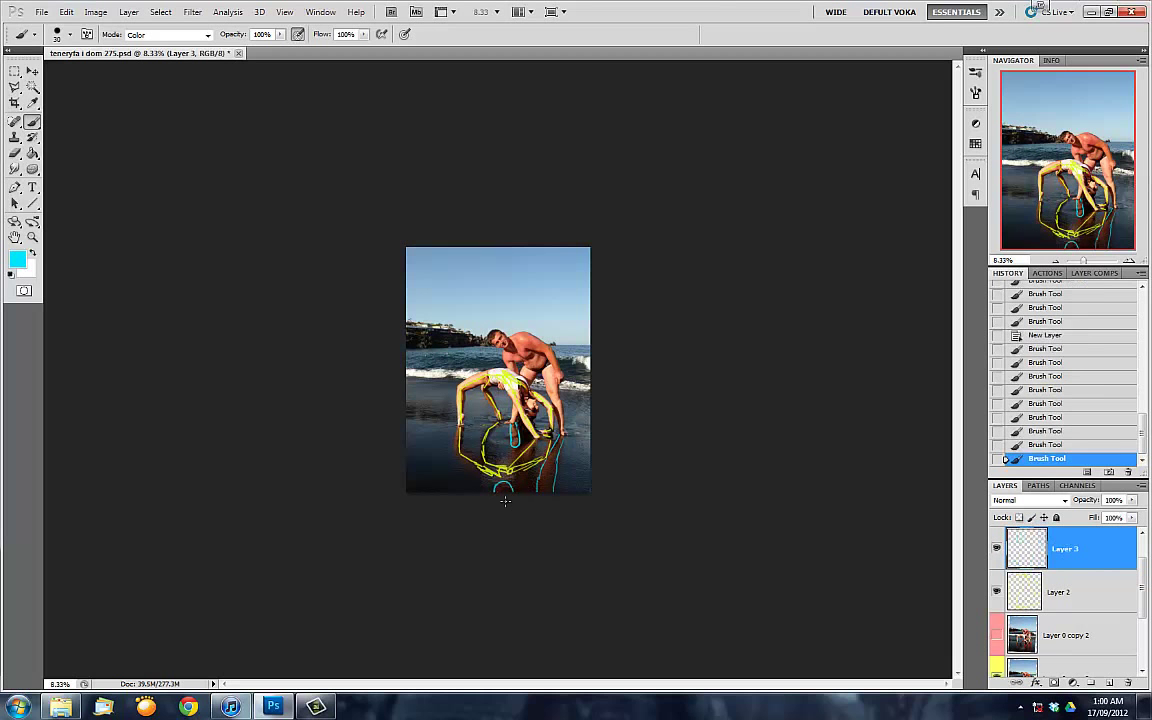
Return to Layer 2 with light yellow-green paint and hide the cyan Layer 3
{"action": "left_click", "coordinate": [1060, 592]}
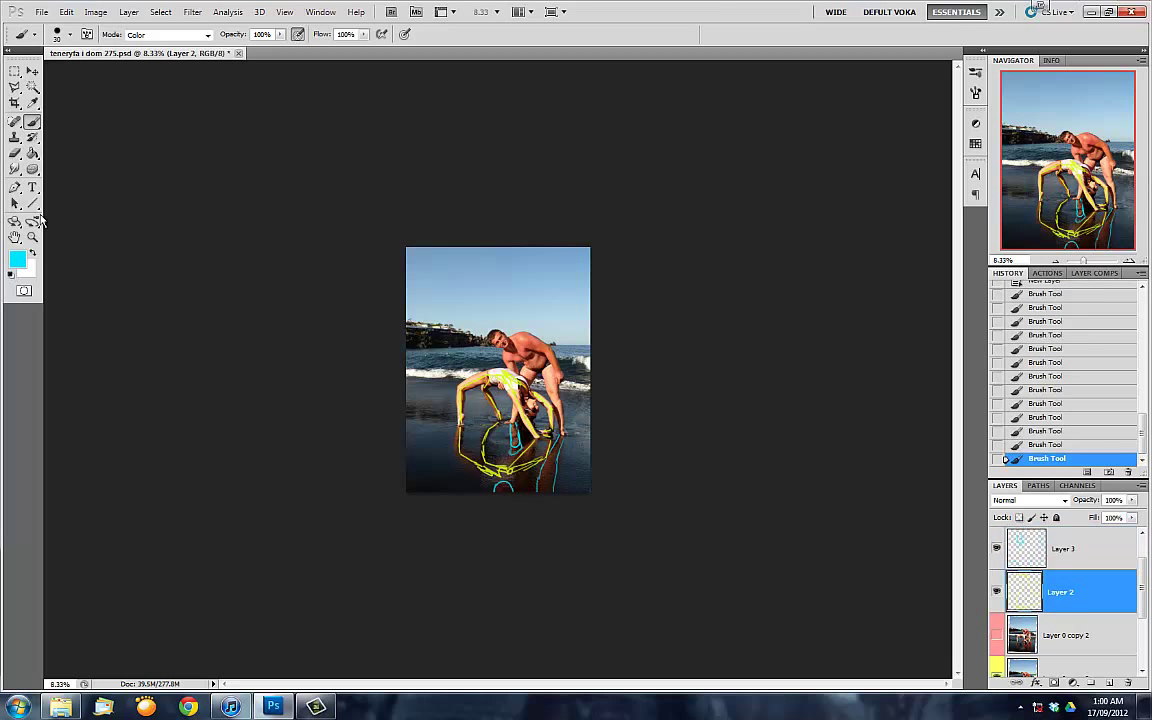
{"action": "left_click", "coordinate": [466, 420], "text": "alt"}
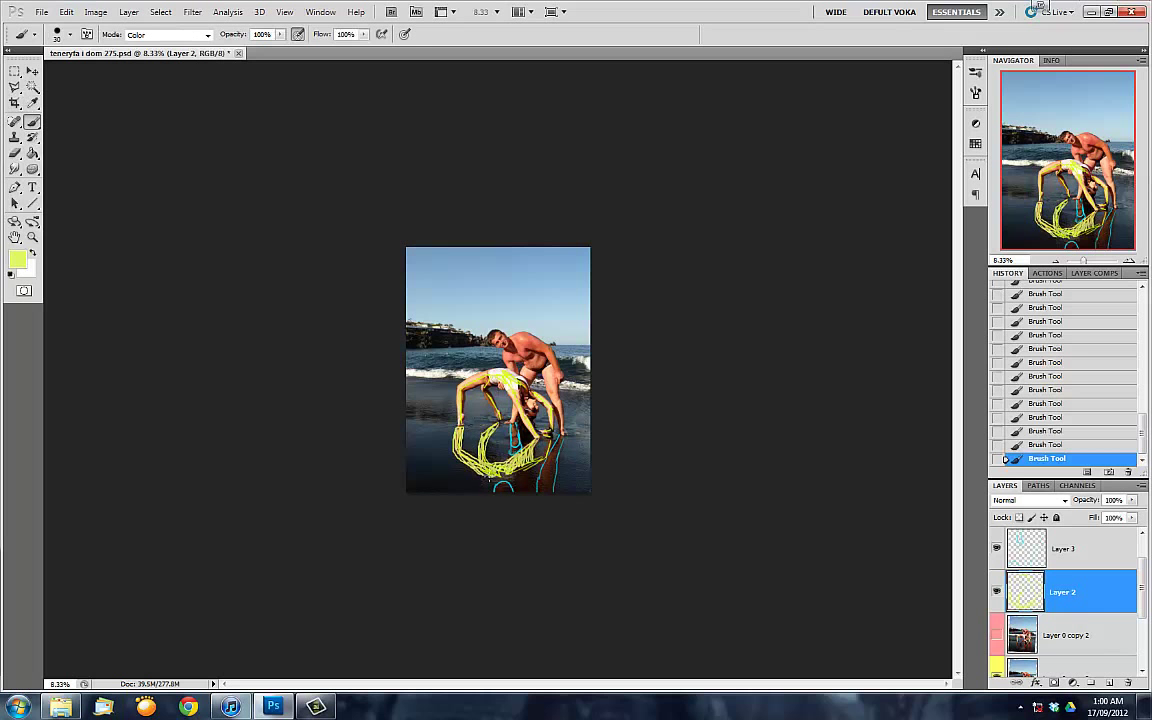
{"action": "left_click", "coordinate": [996, 548]}
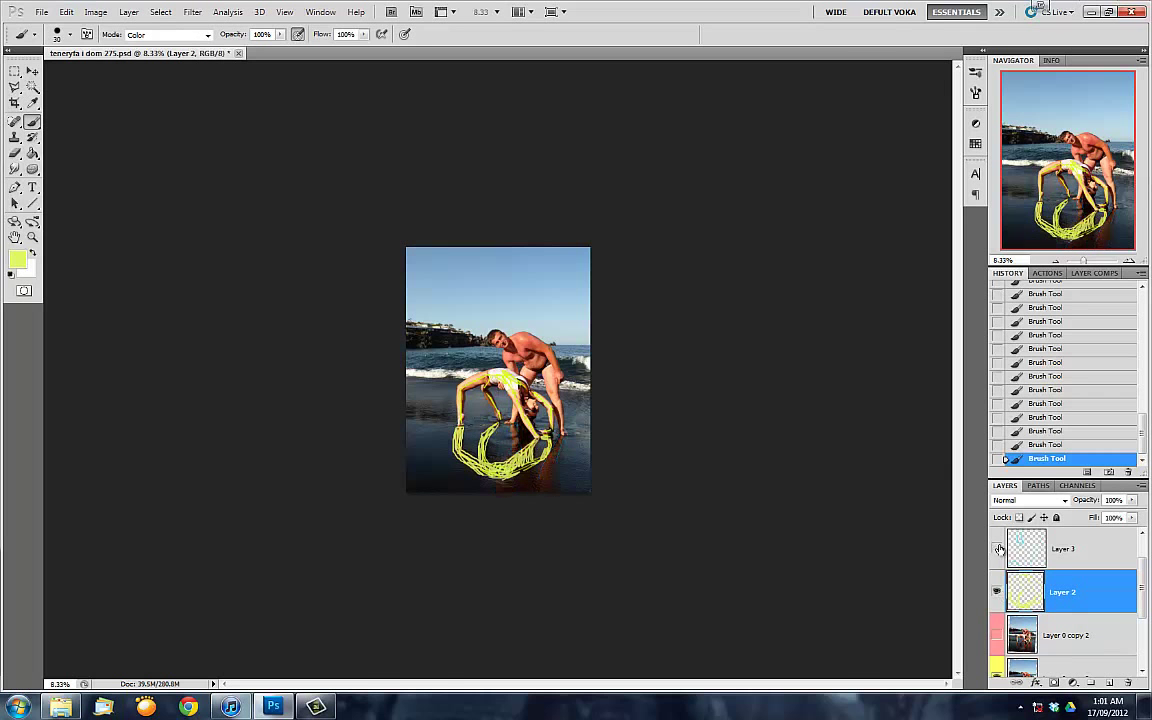
{"action": "key", "text": "ctrl+plus"}
{"action": "key", "text": "ctrl+plus"}
{"action": "key", "text": "ctrl+plus"}
{"action": "left_click", "coordinate": [150, 34]}
Erase the yellow strokes off the woman's body and clone dark water over the man's reflection
{"action": "key", "text": "Escape"}
{"action": "key", "text": "e"}
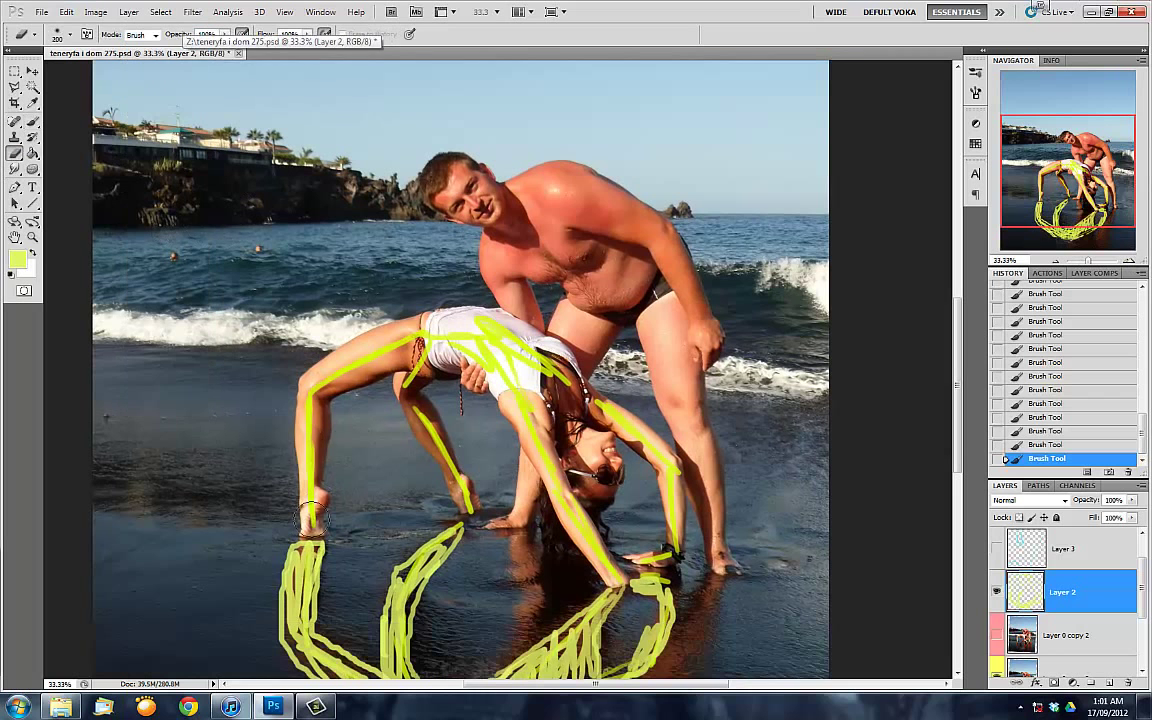
{"action": "mouse_move", "coordinate": [300, 470]}
{"action": "left_mouse_down"}
{"action": "mouse_move", "coordinate": [489, 347]}
{"action": "mouse_move", "coordinate": [607, 519]}
{"action": "left_mouse_up"}
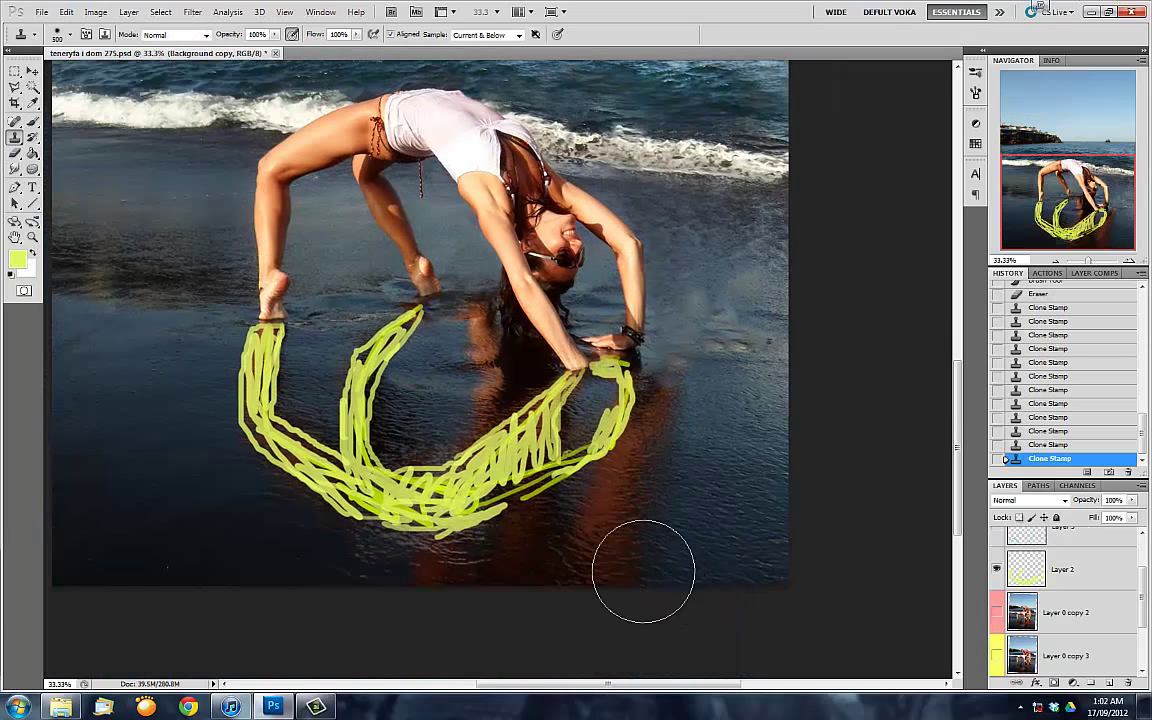
{"action": "mouse_move", "coordinate": [643, 571]}
{"action": "left_mouse_down"}
{"action": "mouse_move", "coordinate": [638, 489]}
{"action": "mouse_move", "coordinate": [650, 522]}
{"action": "mouse_move", "coordinate": [722, 522]}
{"action": "mouse_move", "coordinate": [567, 608]}
{"action": "left_mouse_up"}
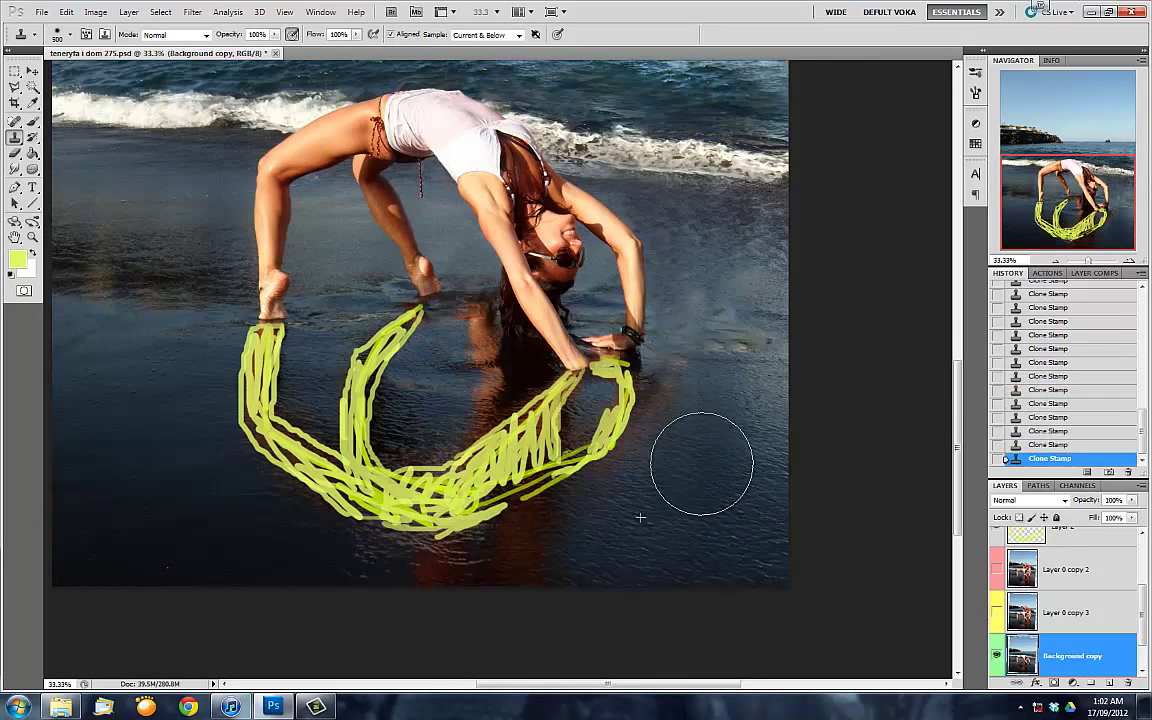
{"action": "left_click_drag", "start_coordinate": [418, 570], "coordinate": [630, 545]}
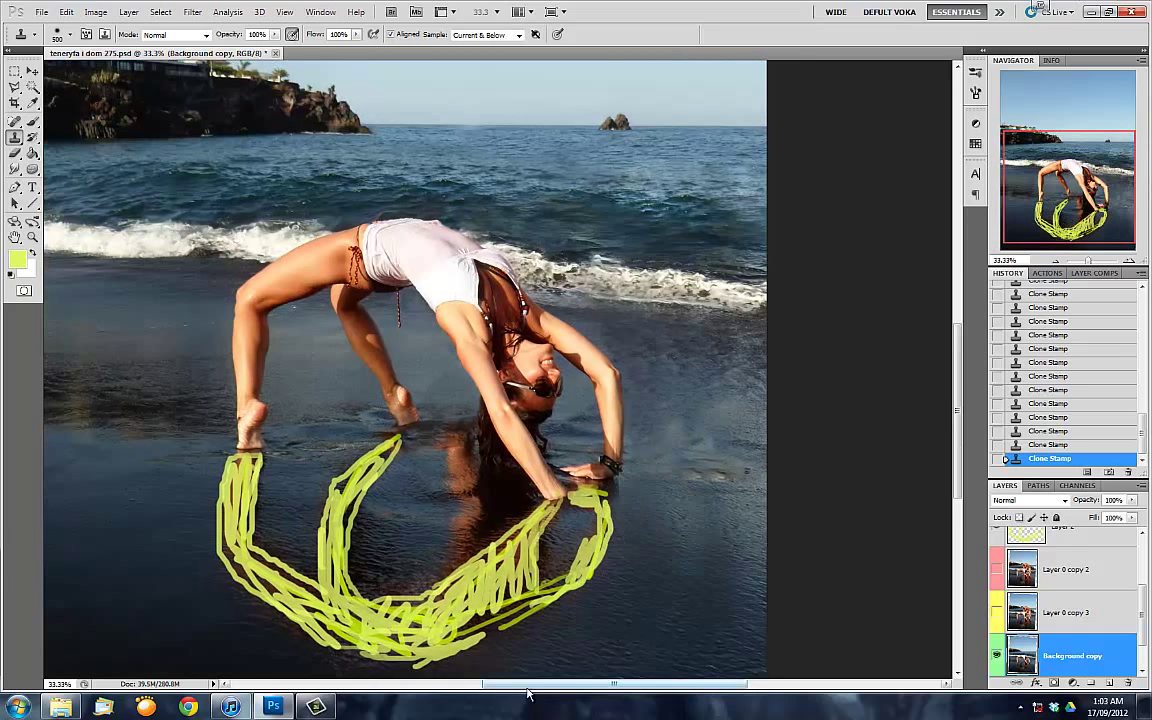
{"action": "left_click", "coordinate": [999, 617]}
Toggle the retouched layer and the man's Layer 0 copy 3 on and off to compare versions
{"action": "left_click", "coordinate": [999, 617]}
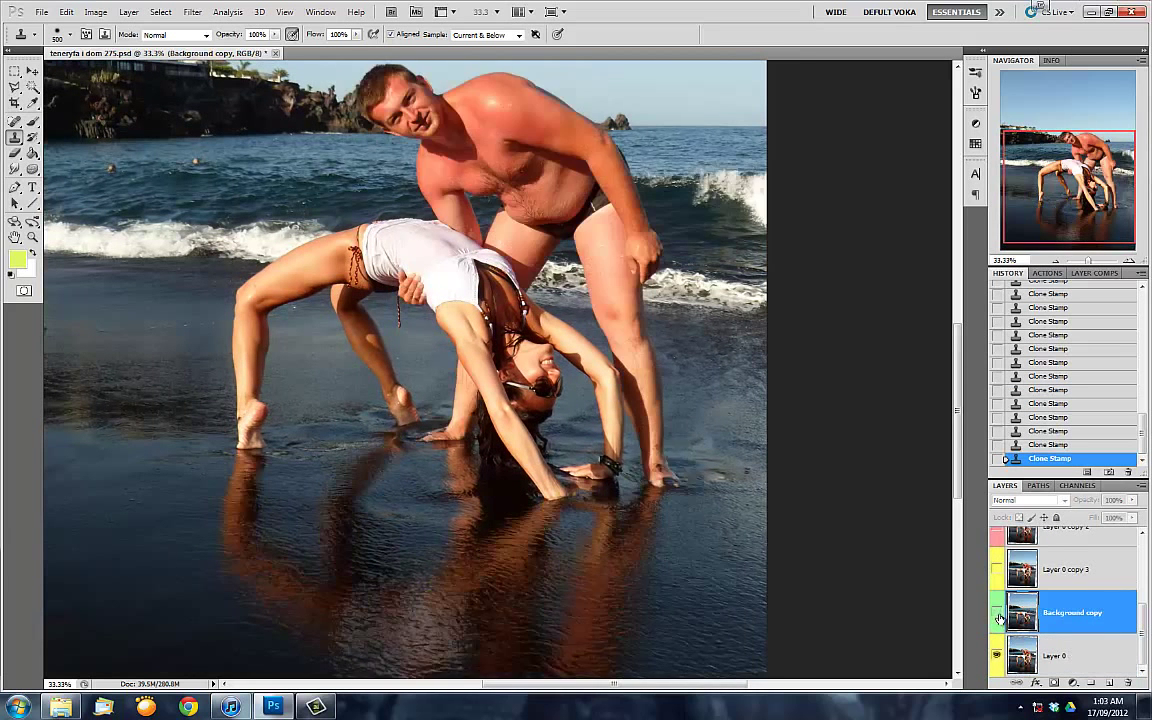
{"action": "left_click", "coordinate": [997, 613]}
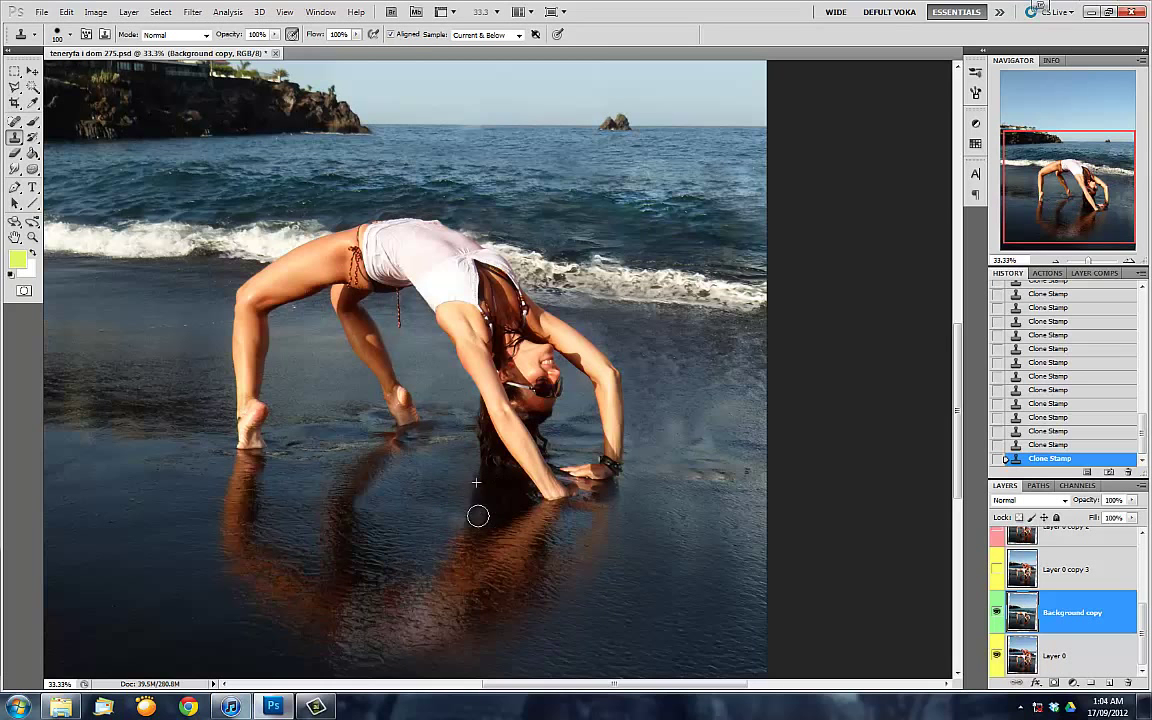
{"action": "left_click", "coordinate": [997, 570]}
{"action": "left_click", "coordinate": [997, 570]}
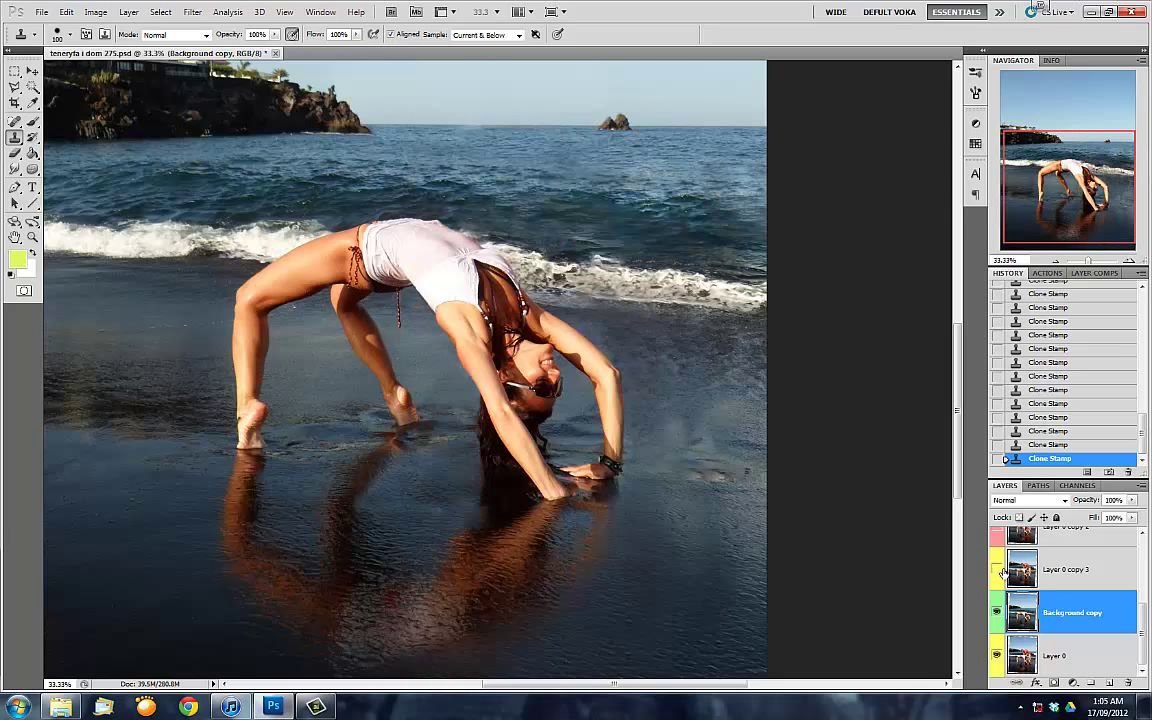
Duplicate the retouched photo layer as Background copy 2
{"action": "left_click", "coordinate": [1060, 655]}
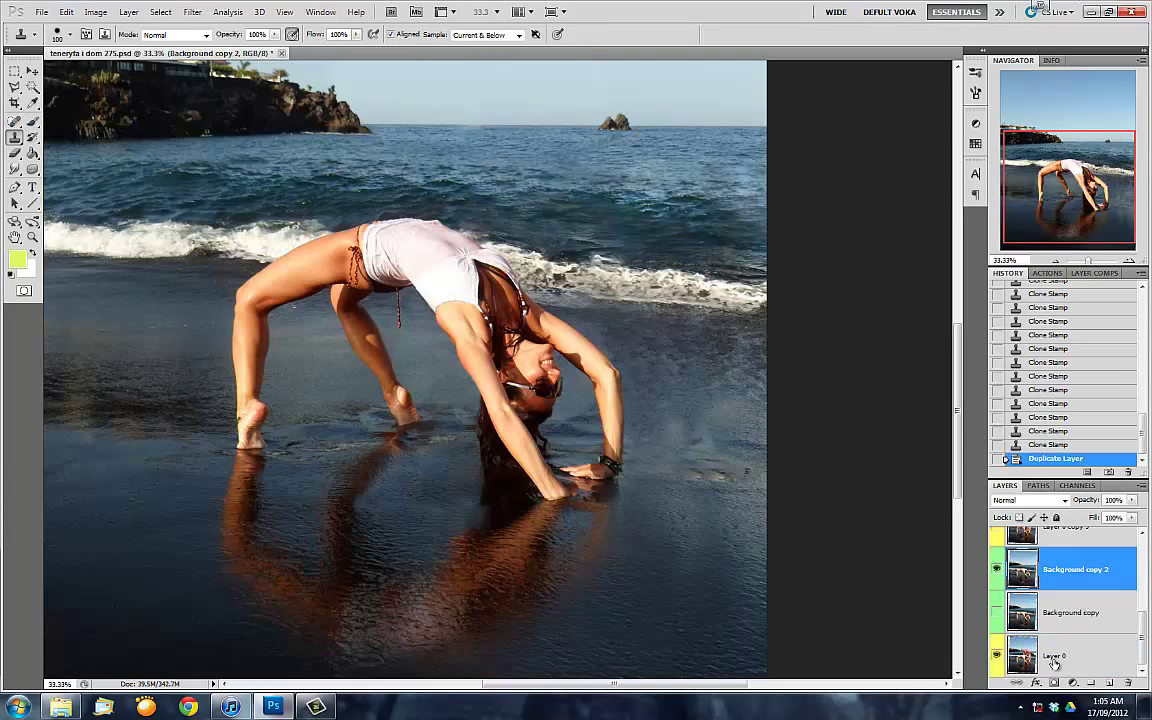
{"action": "right_click", "coordinate": [1060, 655]}
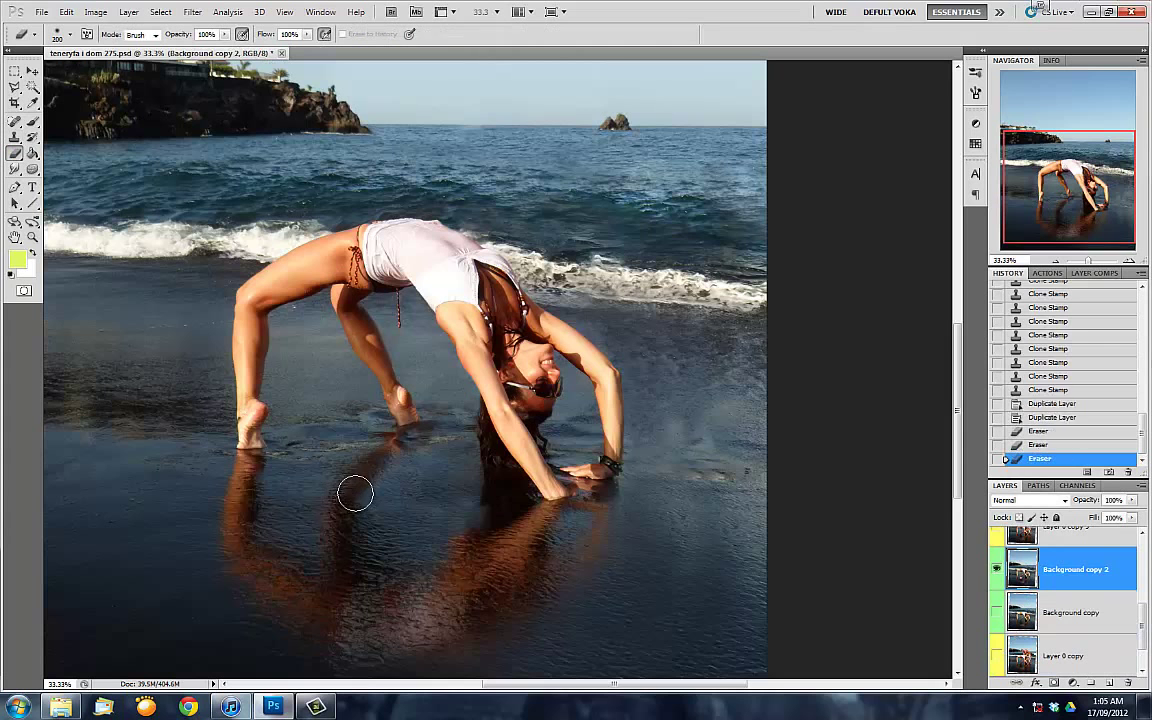
{"action": "scroll", "coordinate": [509, 609], "scroll_direction": "down", "scroll_amount": 1}
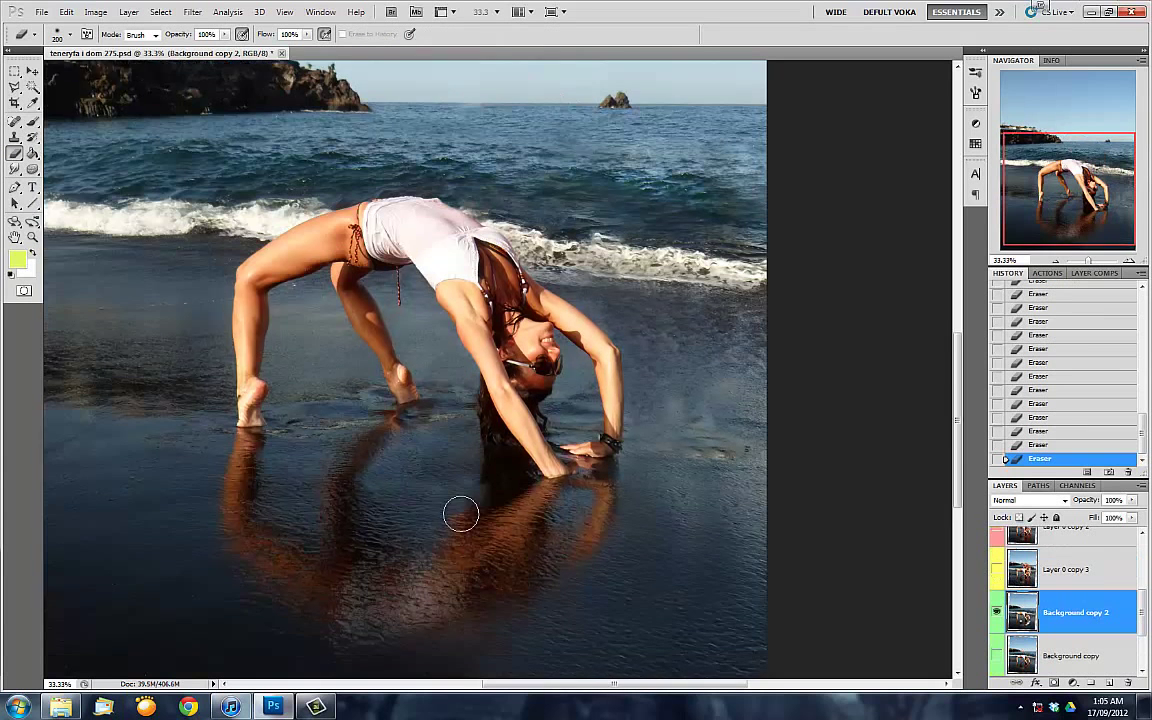
{"action": "scroll", "coordinate": [460, 512], "scroll_direction": "down", "scroll_amount": 3}
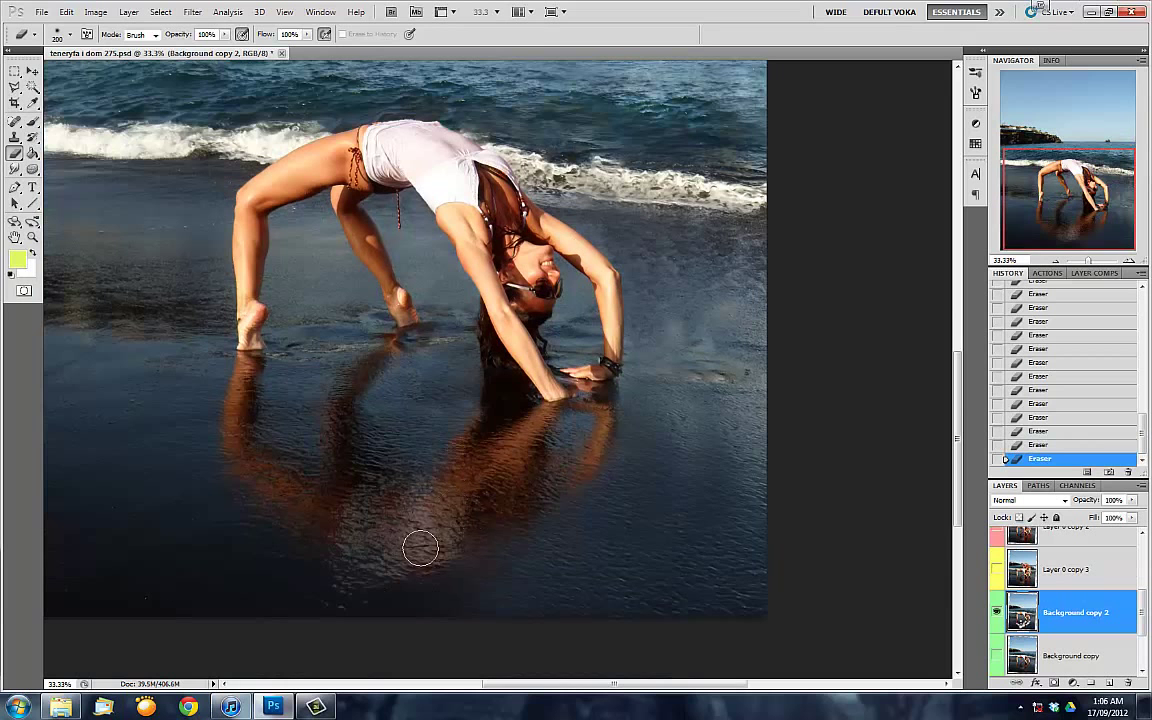
Clone-stamp sand over the dark patches below the reflection, checking against the man's layer
{"action": "key", "text": "s"}
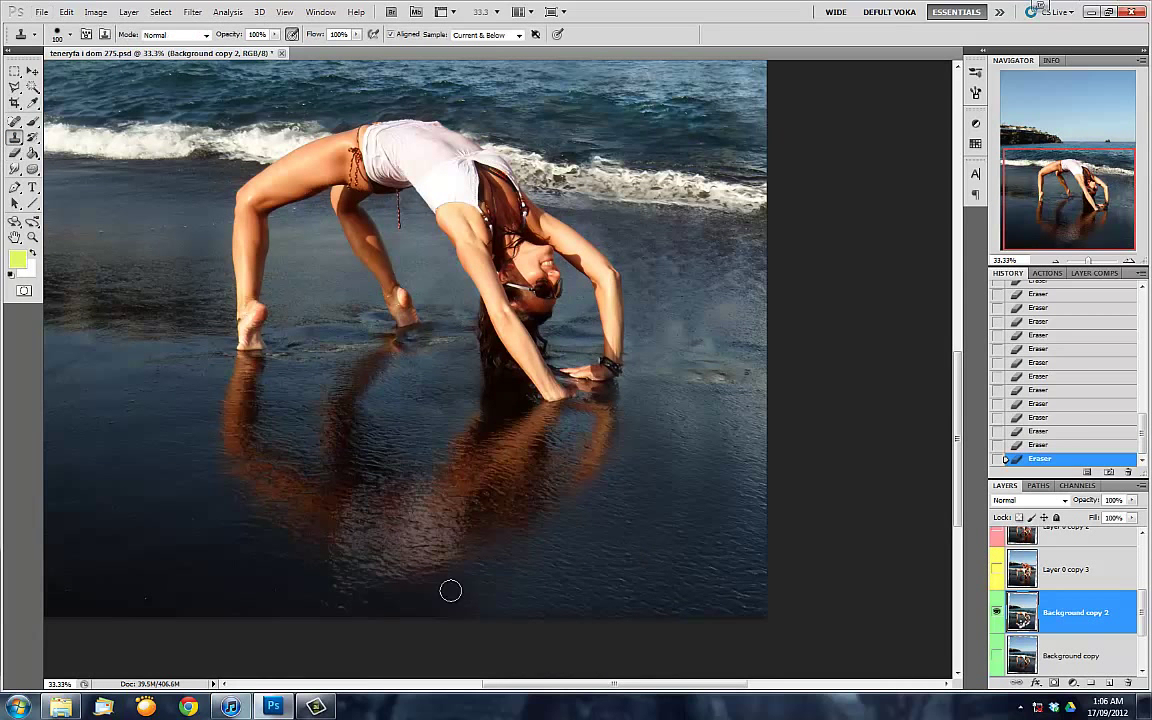
{"action": "left_click", "coordinate": [406, 531]}
{"action": "left_click", "coordinate": [428, 576]}
{"action": "left_click", "coordinate": [552, 422]}
{"action": "left_click", "coordinate": [450, 505]}
{"action": "left_click", "coordinate": [499, 560]}
{"action": "left_click", "coordinate": [466, 612]}
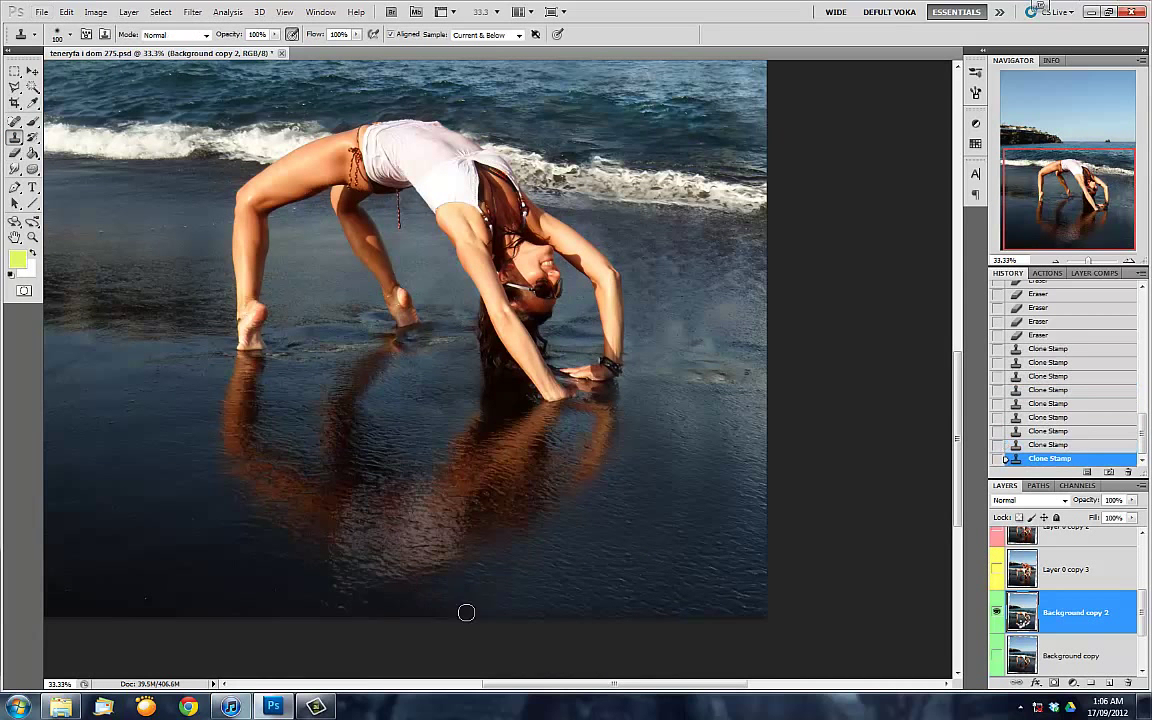
{"action": "left_click", "coordinate": [996, 574]}
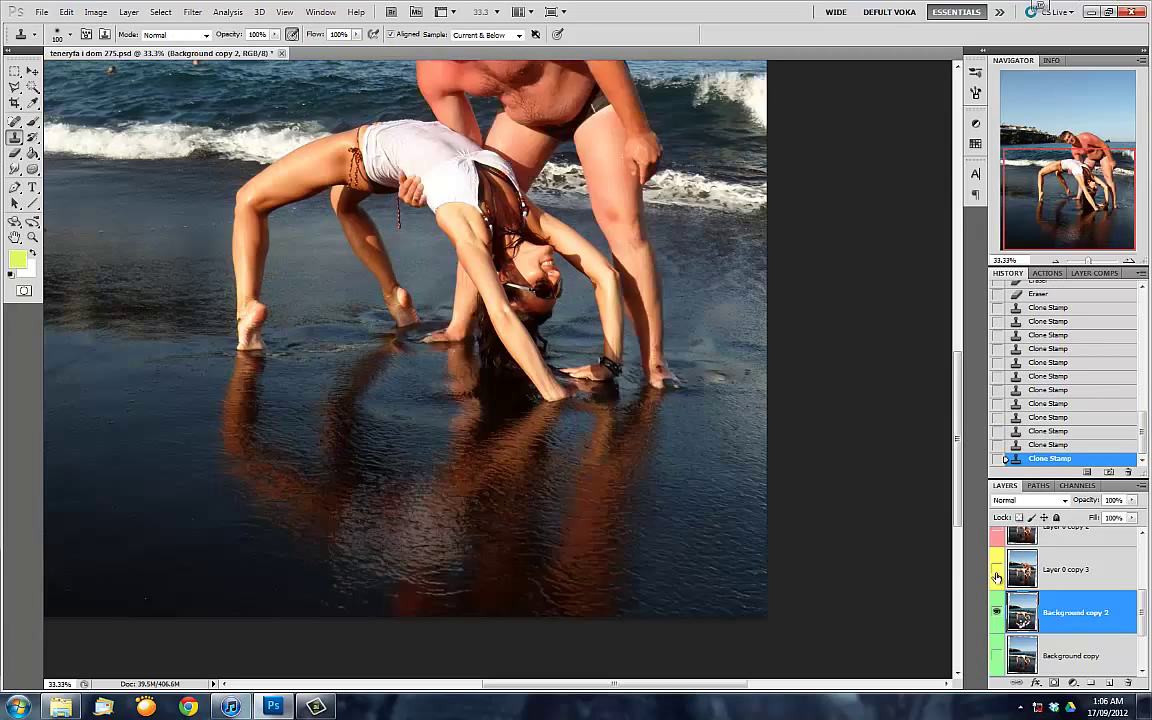
{"action": "left_click", "coordinate": [996, 574]}
Erase stray spots on the Background copy 2 layer
{"action": "key", "text": "e"}
{"action": "left_click", "coordinate": [618, 292]}
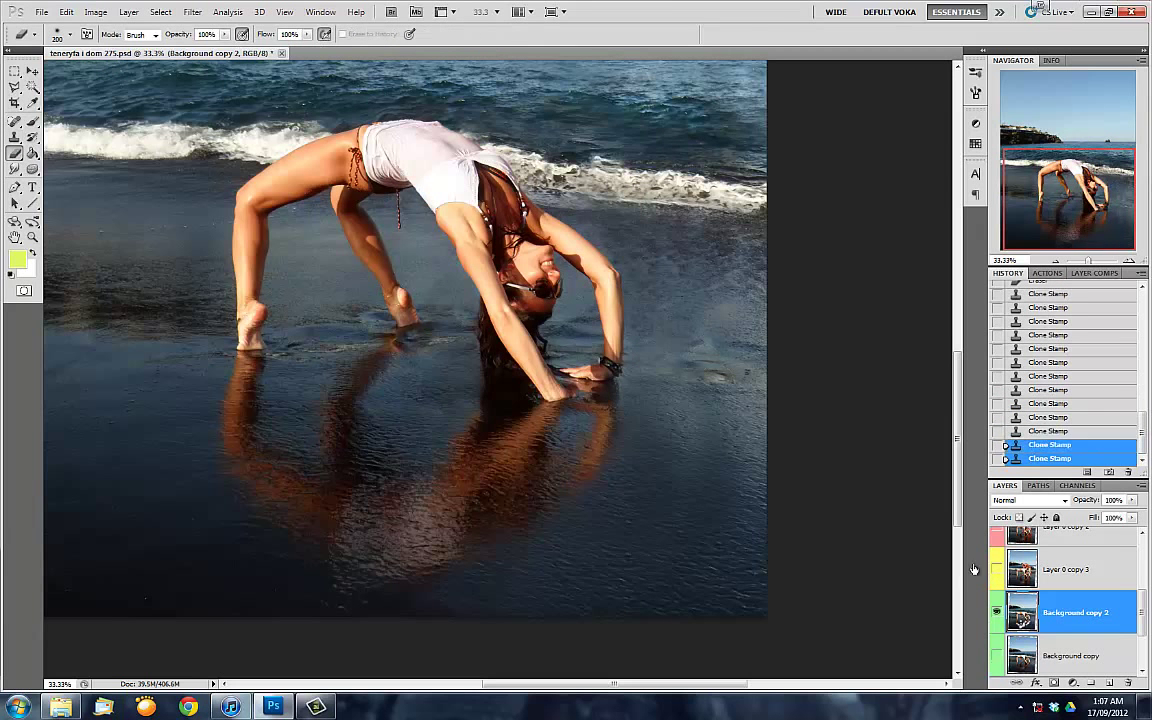
{"action": "left_click", "coordinate": [996, 570]}
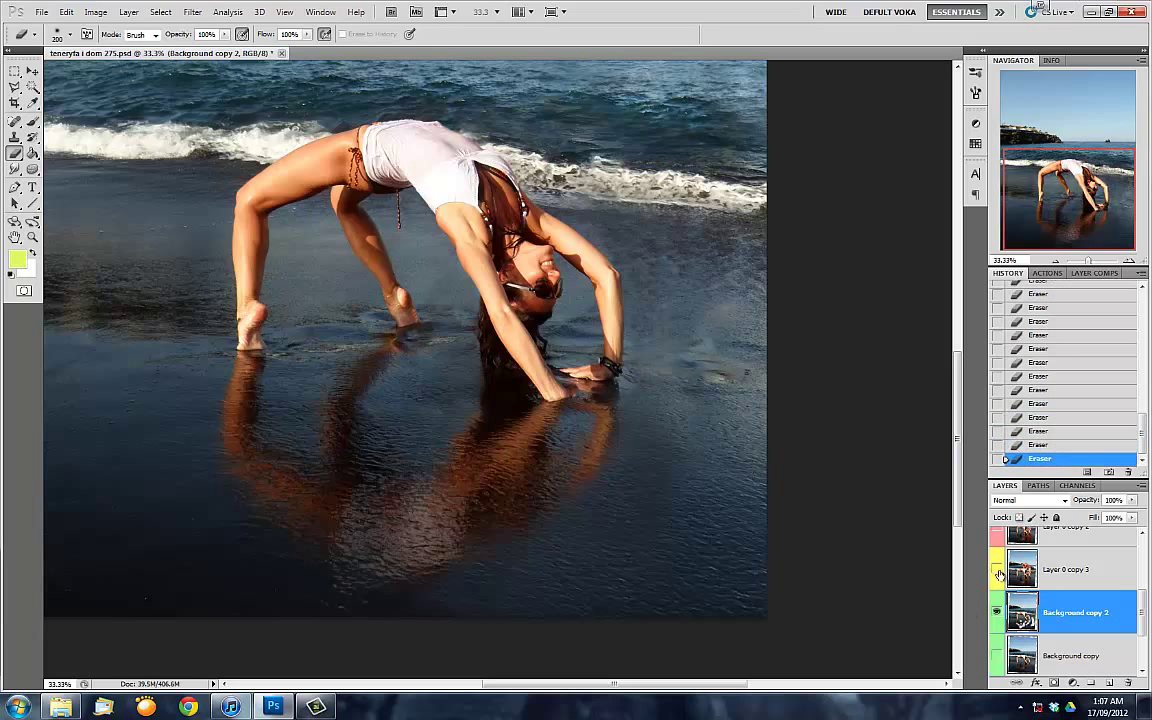
{"action": "scroll", "coordinate": [640, 305], "scroll_direction": "up", "scroll_amount": 3}
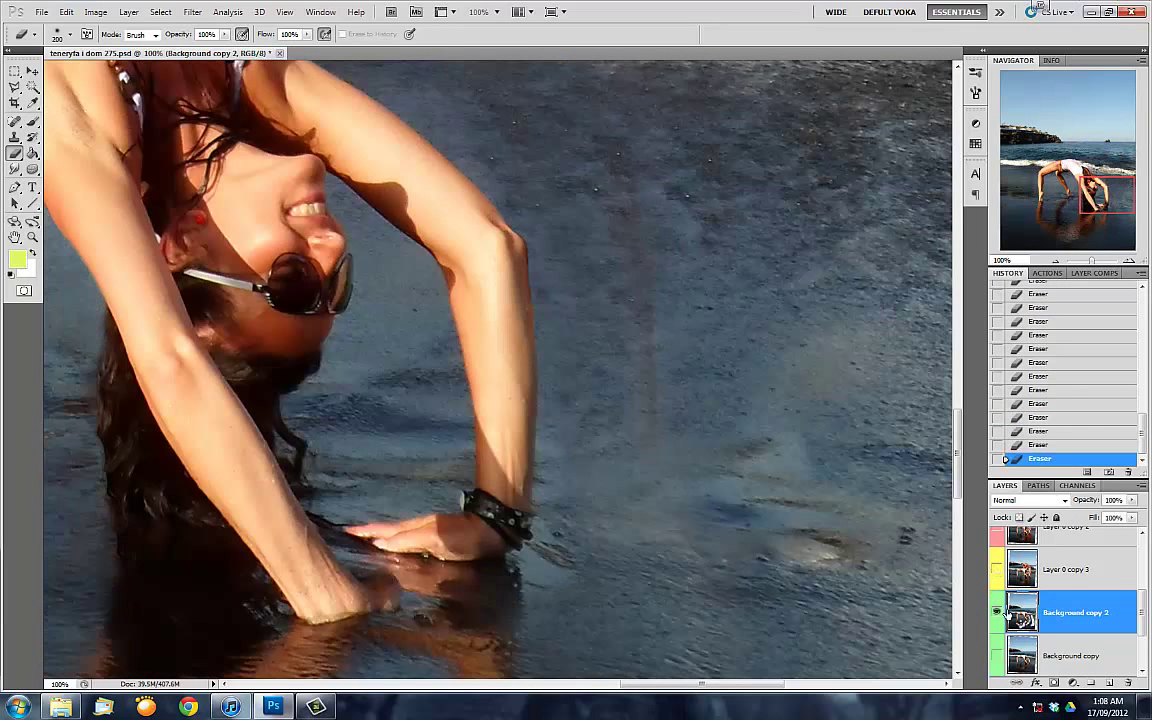
Clone-stamp wet sand over the smudges beside the arm and near the hand
{"action": "key", "text": "s"}
{"action": "left_click", "coordinate": [604, 116]}
{"action": "key", "text": "ctrl+alt+z"}
{"action": "key", "text": "ctrl+alt+z"}
{"action": "key", "text": "ctrl+alt+z"}
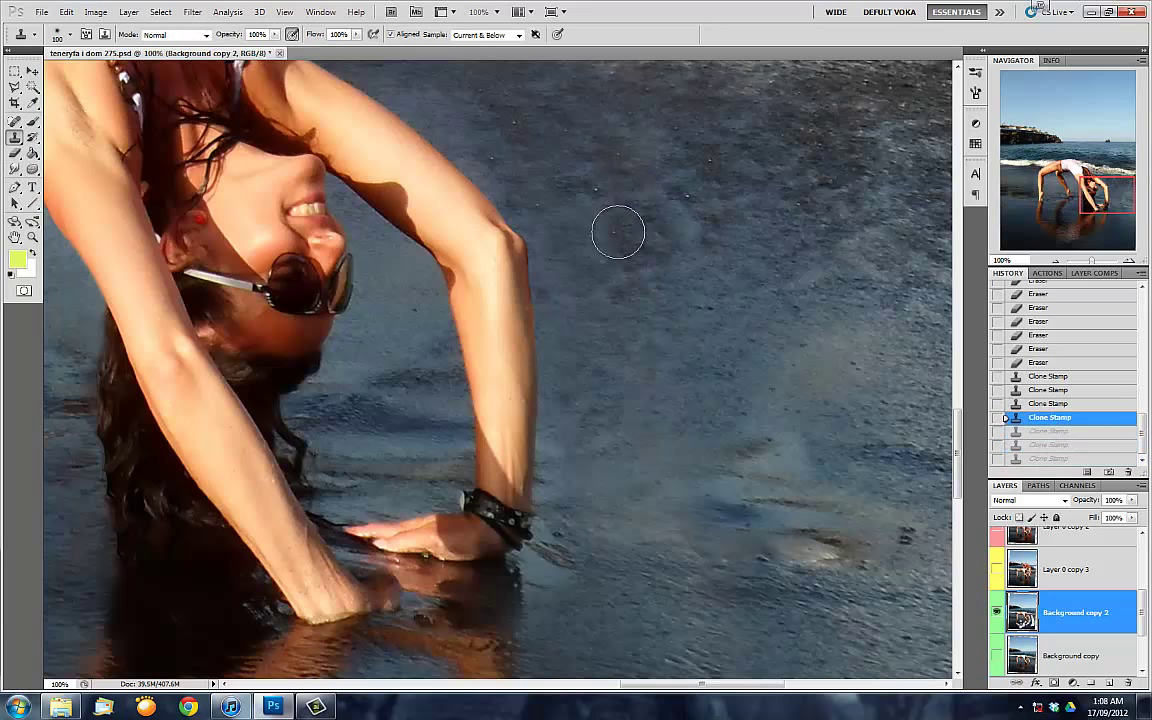
{"action": "key", "text": "ctrl+shift+z"}
{"action": "key", "text": "ctrl+shift+z"}
{"action": "key", "text": "ctrl+shift+z"}
{"action": "left_click", "coordinate": [571, 437]}
{"action": "left_click", "coordinate": [609, 473]}
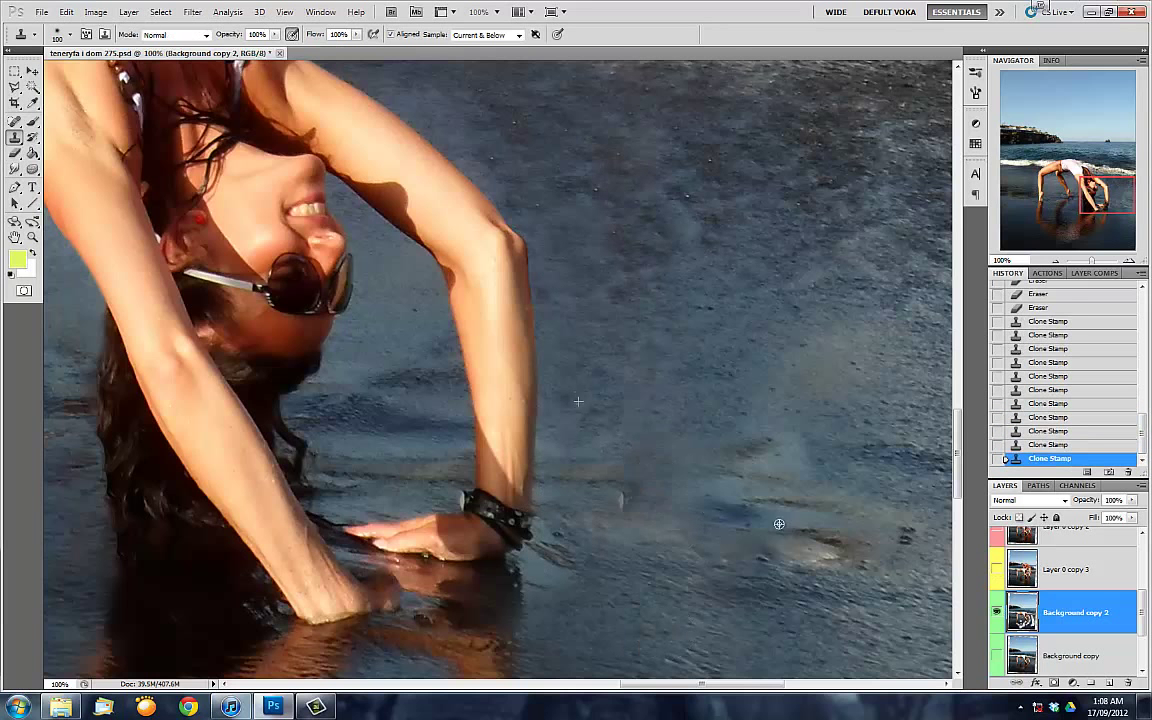
{"action": "left_click", "coordinate": [572, 463]}
With a 300 brush and Layer 0 copy 3 hidden, erase stray pixels on the lower-right sand
{"action": "left_click_drag", "start_coordinate": [1100, 197], "coordinate": [1059, 209]}
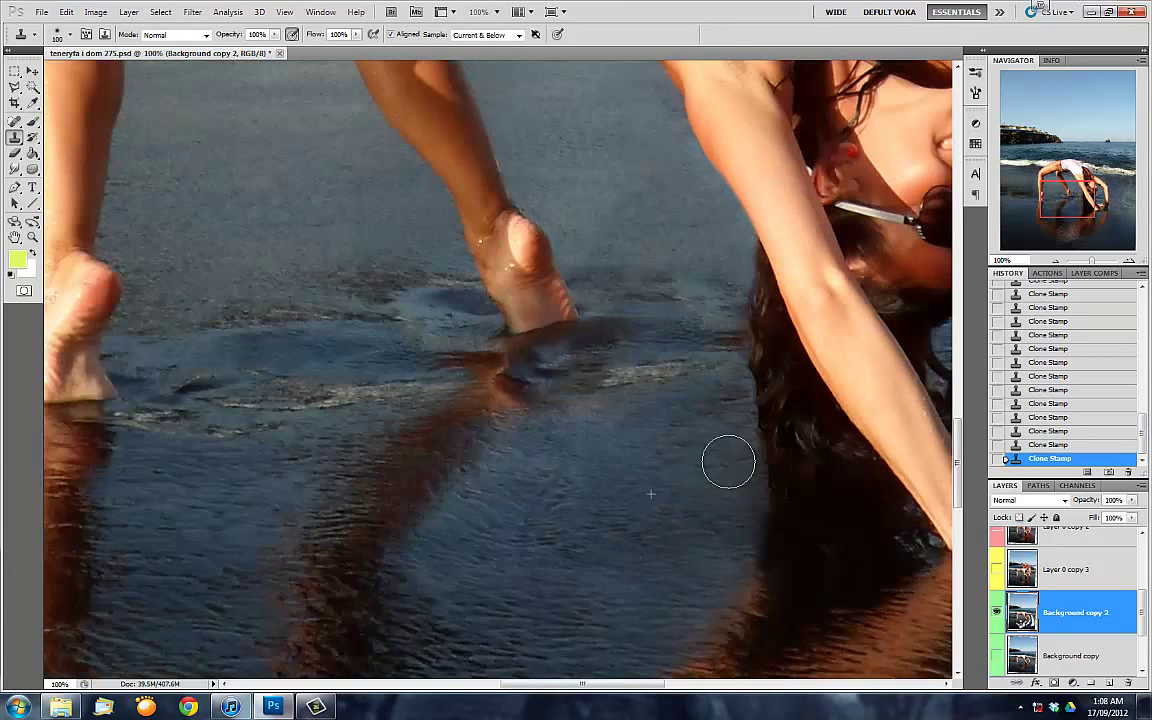
{"action": "left_click_drag", "start_coordinate": [968, 265], "coordinate": [742, 618]}
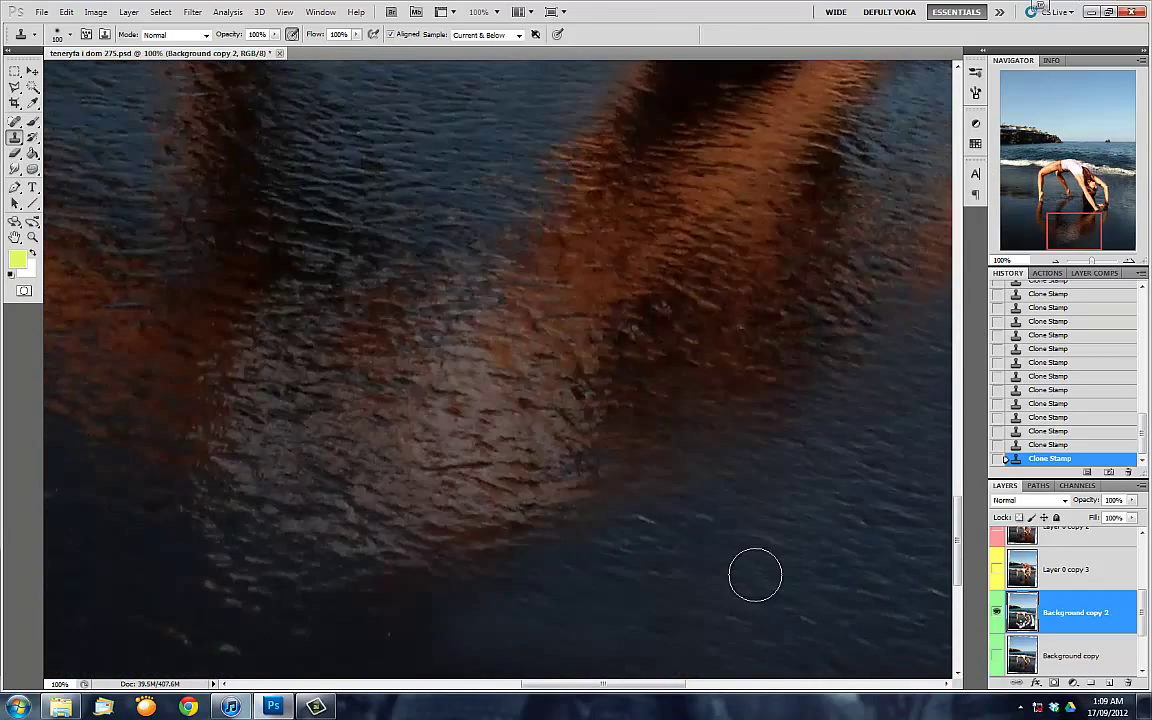
{"action": "left_click", "coordinate": [1055, 261]}
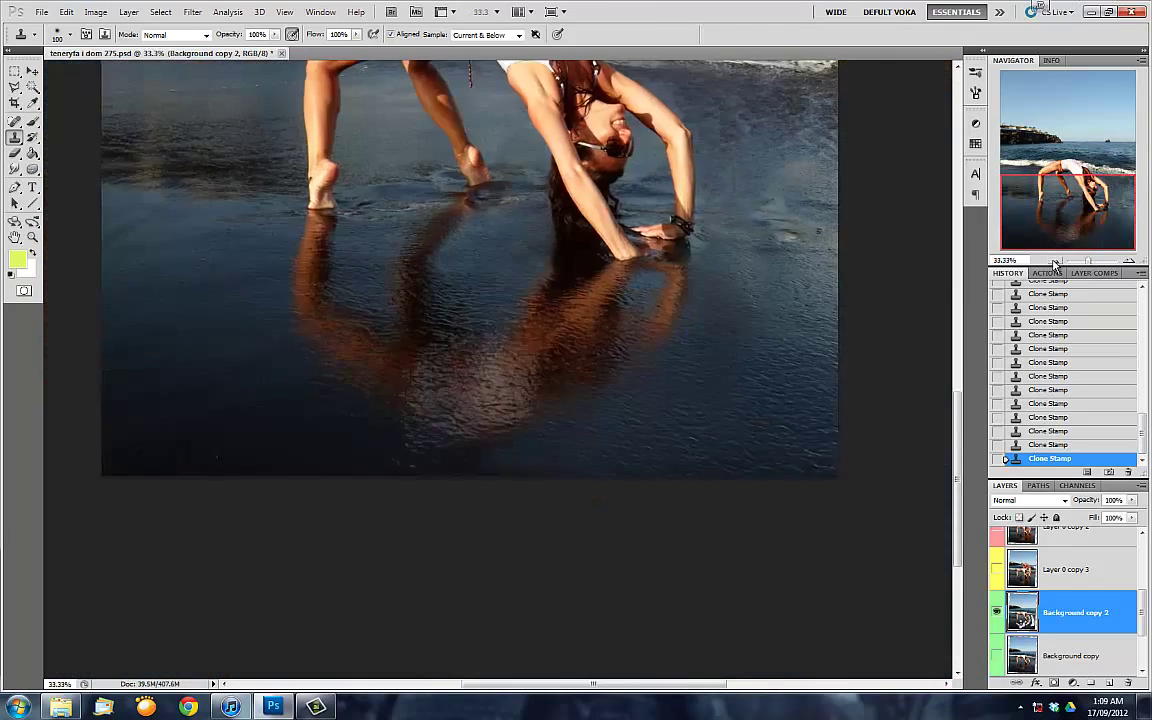
{"action": "left_click", "coordinate": [1055, 261]}
{"action": "key", "text": "bracketright"}
{"action": "key", "text": "bracketright"}
{"action": "key", "text": "bracketright"}
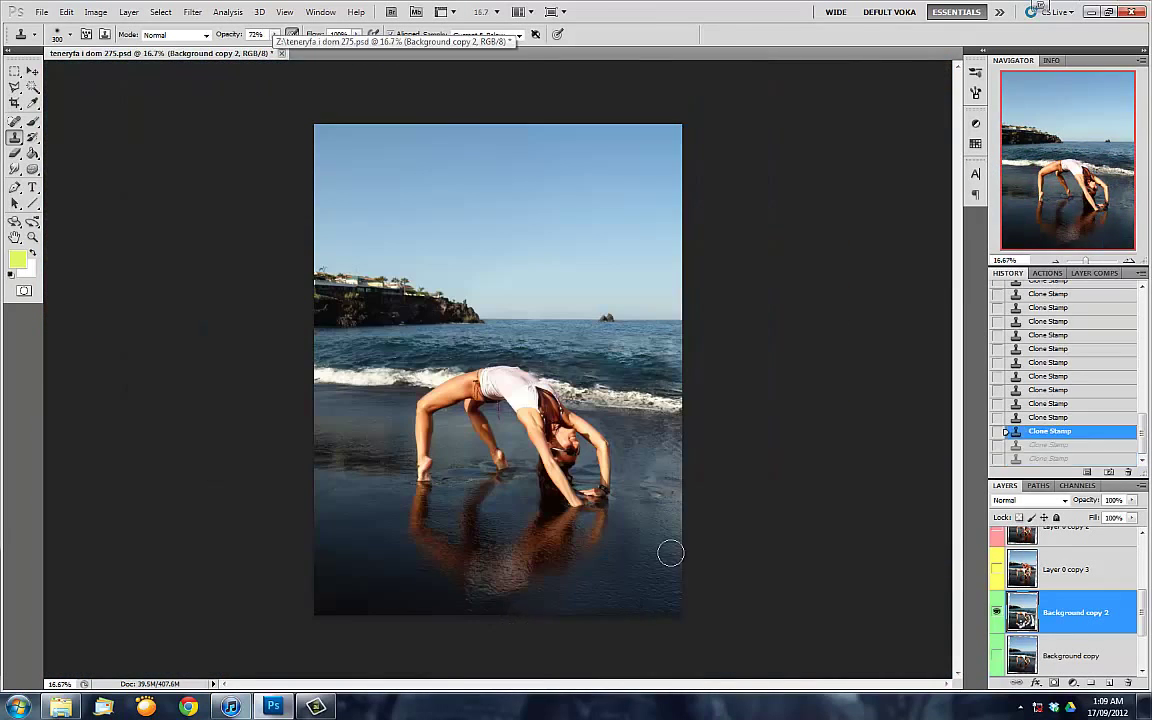
{"action": "left_click", "coordinate": [996, 570]}
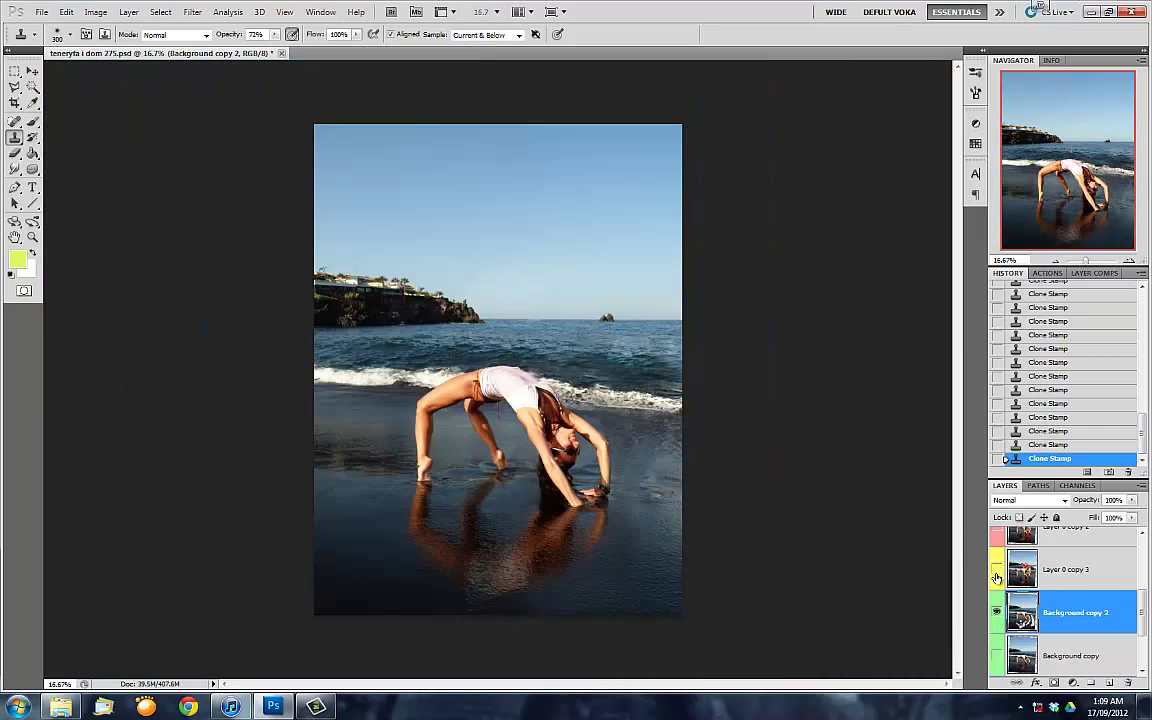
{"action": "key", "text": "e"}
{"action": "left_click", "coordinate": [634, 539]}
{"action": "left_click_drag", "start_coordinate": [634, 539], "coordinate": [670, 526]}
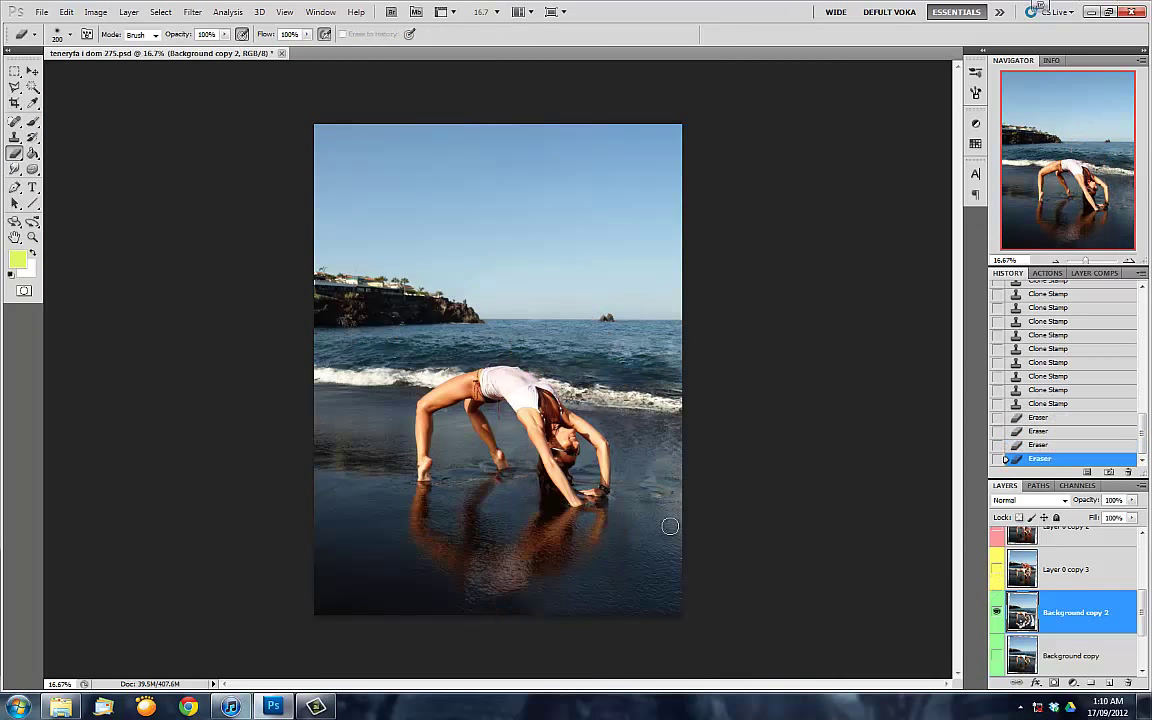
Clone clean sand over the remaining marks near the hands
{"action": "key", "text": "s"}
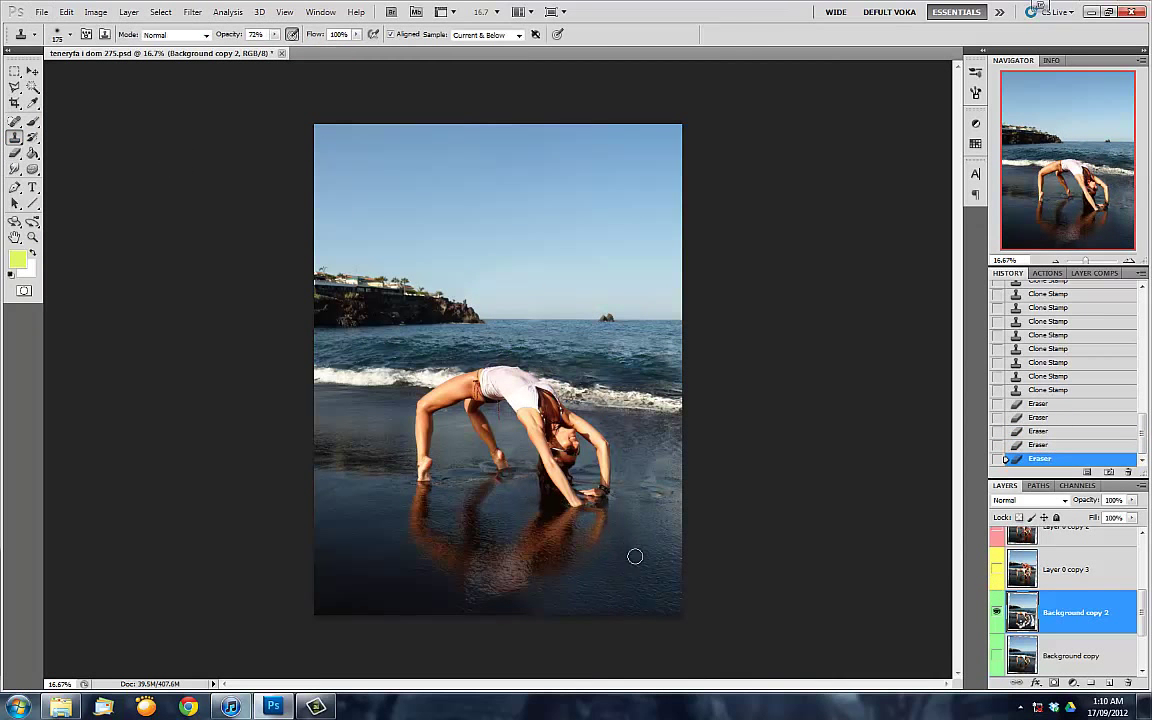
{"action": "left_click", "coordinate": [634, 556]}
{"action": "mouse_move", "coordinate": [632, 558]}
{"action": "left_mouse_down"}
{"action": "mouse_move", "coordinate": [602, 625]}
{"action": "mouse_move", "coordinate": [329, 164]}
{"action": "left_mouse_up"}
{"action": "key", "text": "c"}
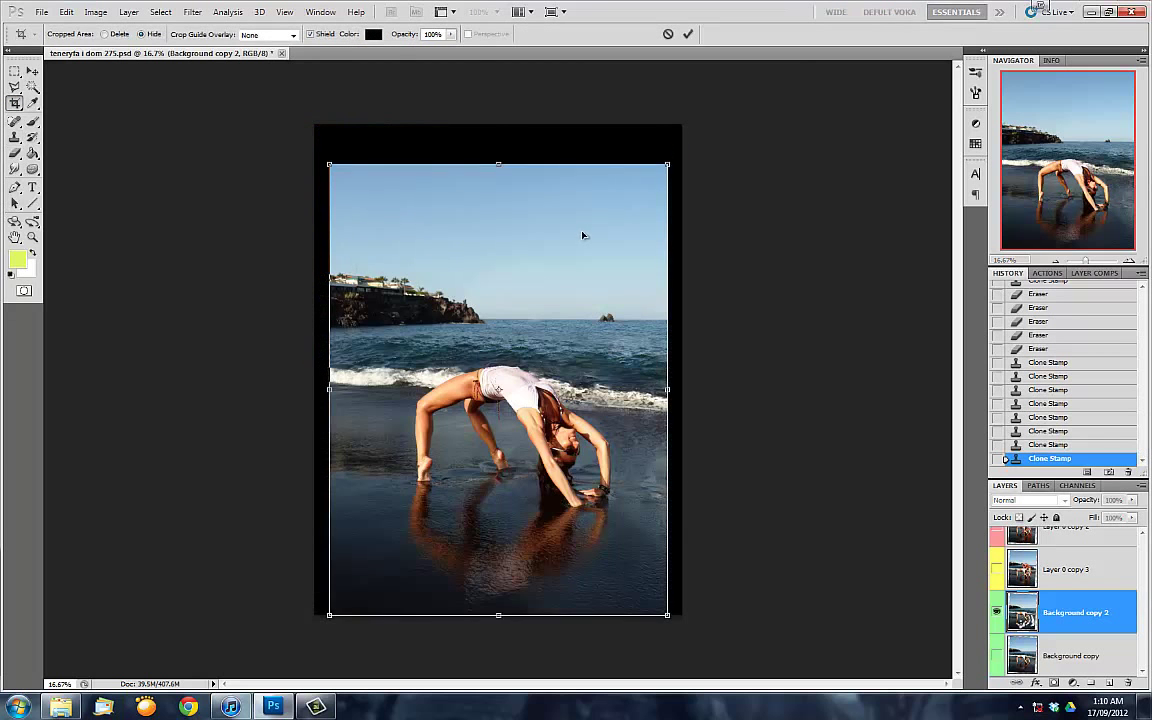
Apply the crop and delete unused layers, keeping Layer 0 copy 2, Background copy 2 and Layer 0
{"action": "key", "text": "Return"}
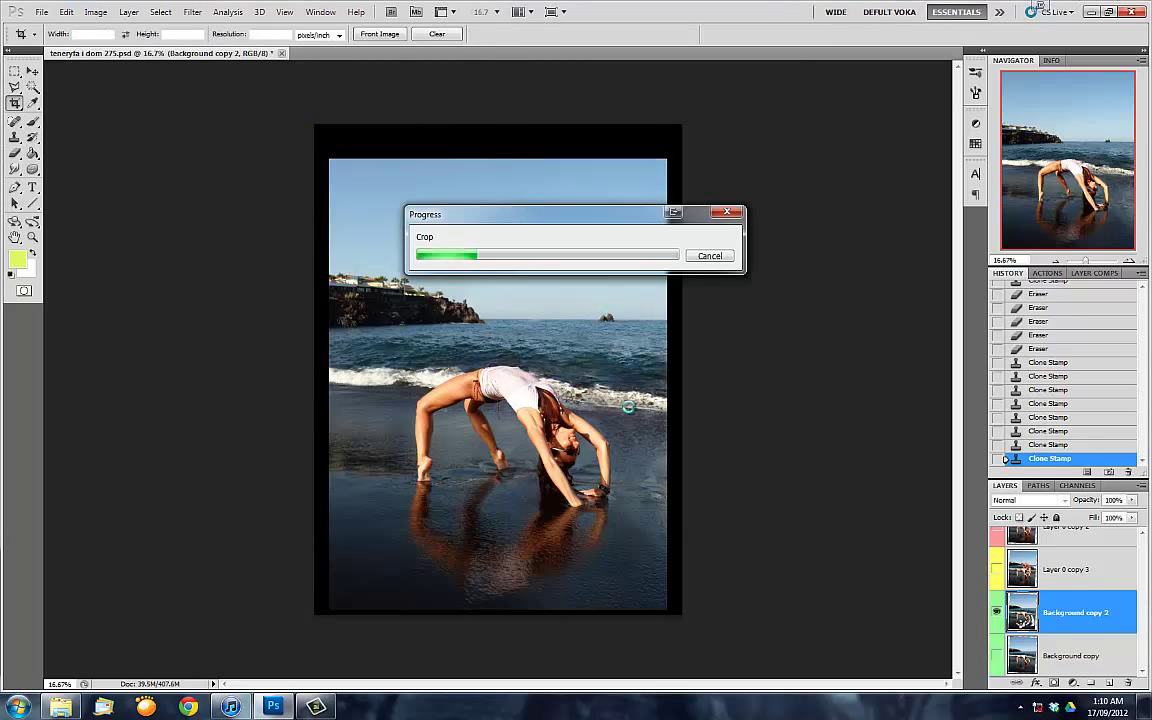
{"action": "key", "text": "Delete"}
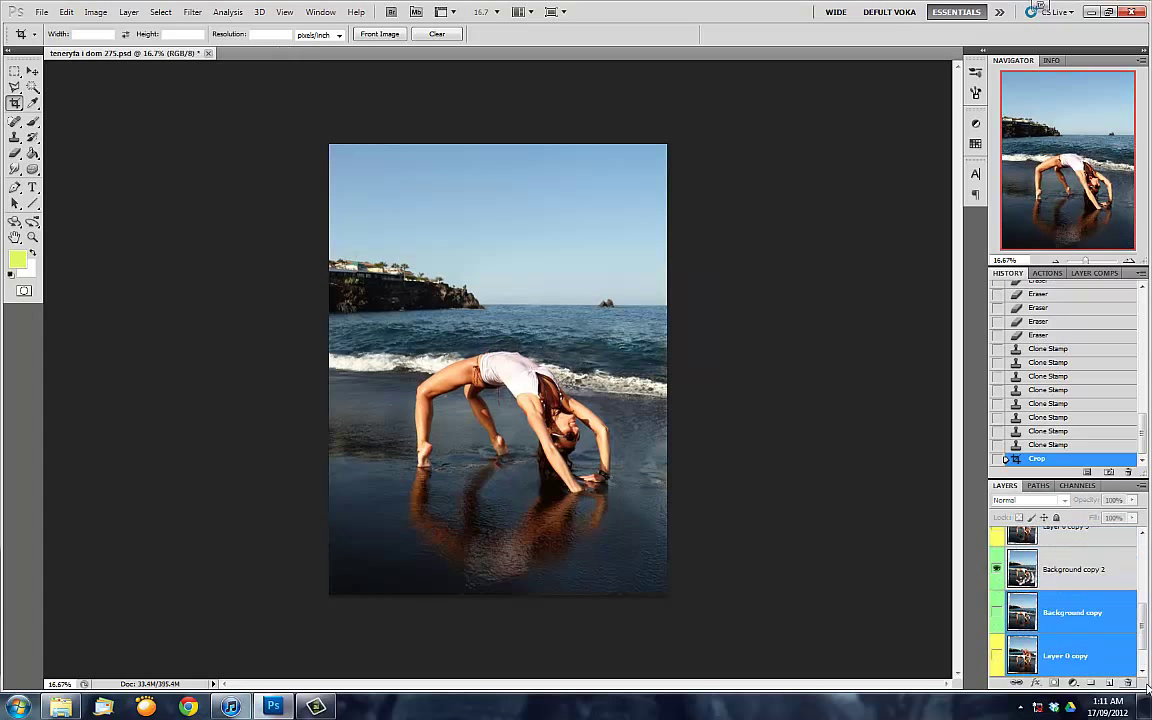
{"action": "left_click", "coordinate": [997, 612]}
{"action": "key", "text": "Delete"}
{"action": "key", "text": "Delete"}
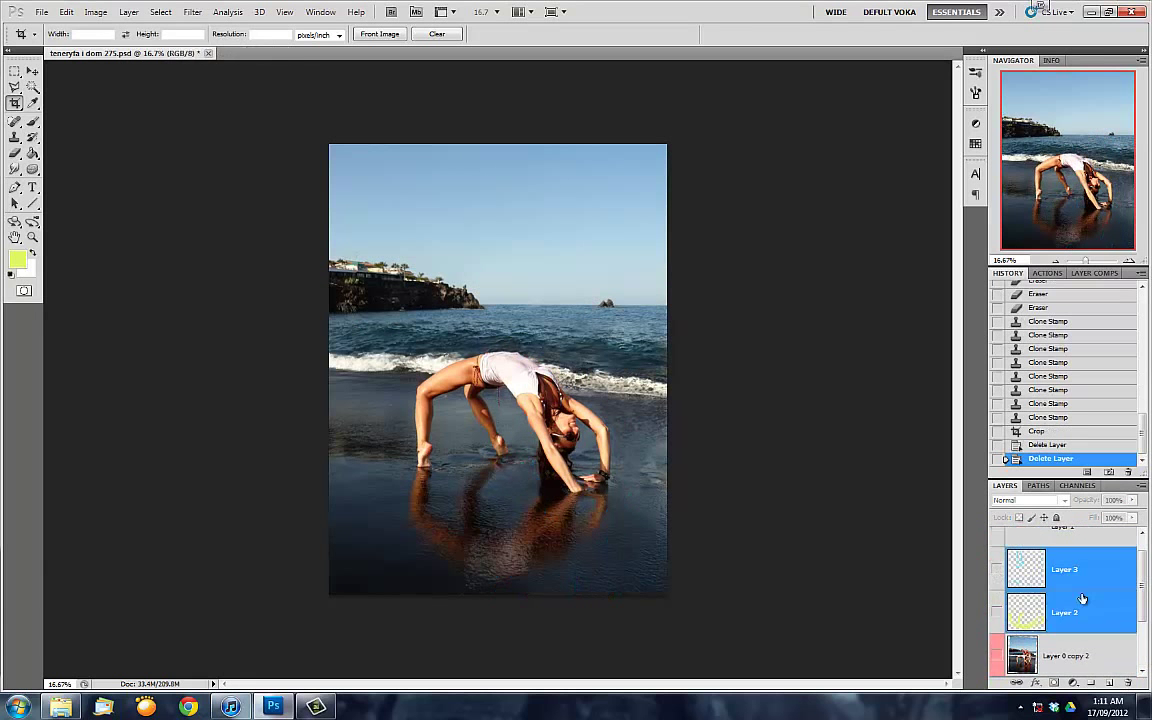
{"action": "left_click_drag", "start_coordinate": [1080, 597], "coordinate": [1062, 549]}
{"action": "key", "text": "Delete"}
{"action": "left_click", "coordinate": [997, 550]}
{"action": "left_click", "coordinate": [997, 553]}
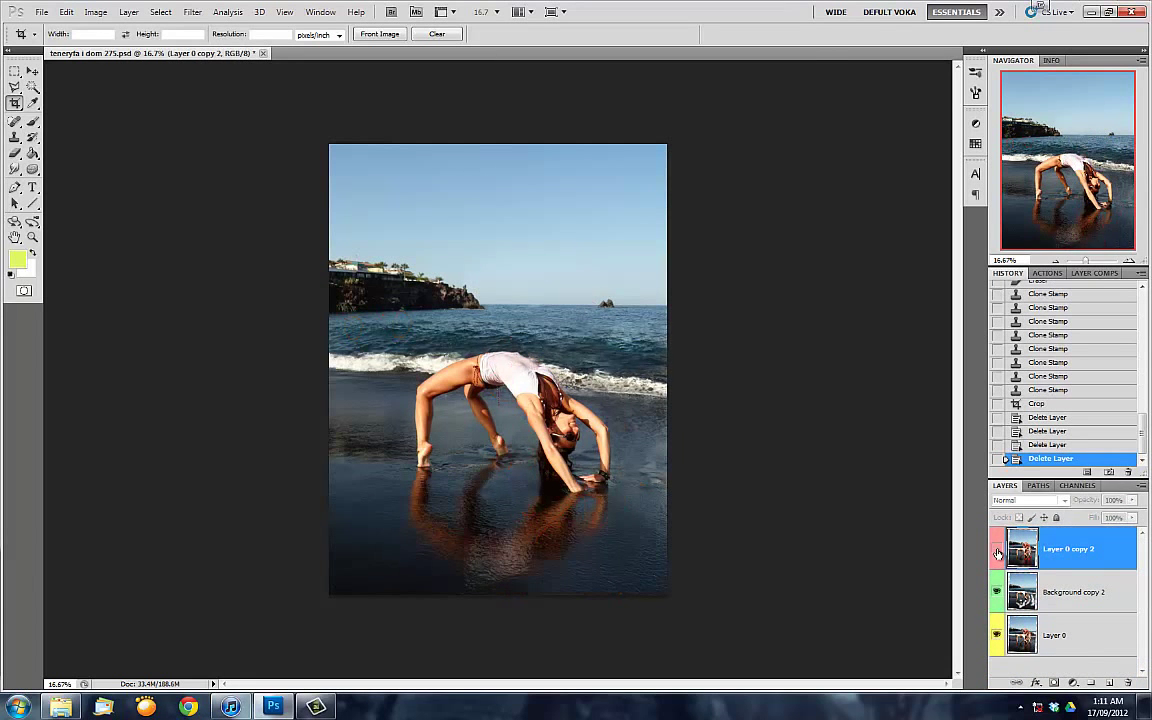
Paint grey over the white top with a 38% opacity Color-mode brush on Background copy 2
{"action": "key", "text": "ctrl+plus"}
{"action": "key", "text": "ctrl+plus"}
{"action": "key", "text": "ctrl+plus"}
{"action": "left_click", "coordinate": [1075, 592]}
{"action": "key", "text": "b"}
{"action": "left_click", "coordinate": [163, 34]}
{"action": "left_click", "coordinate": [150, 362]}
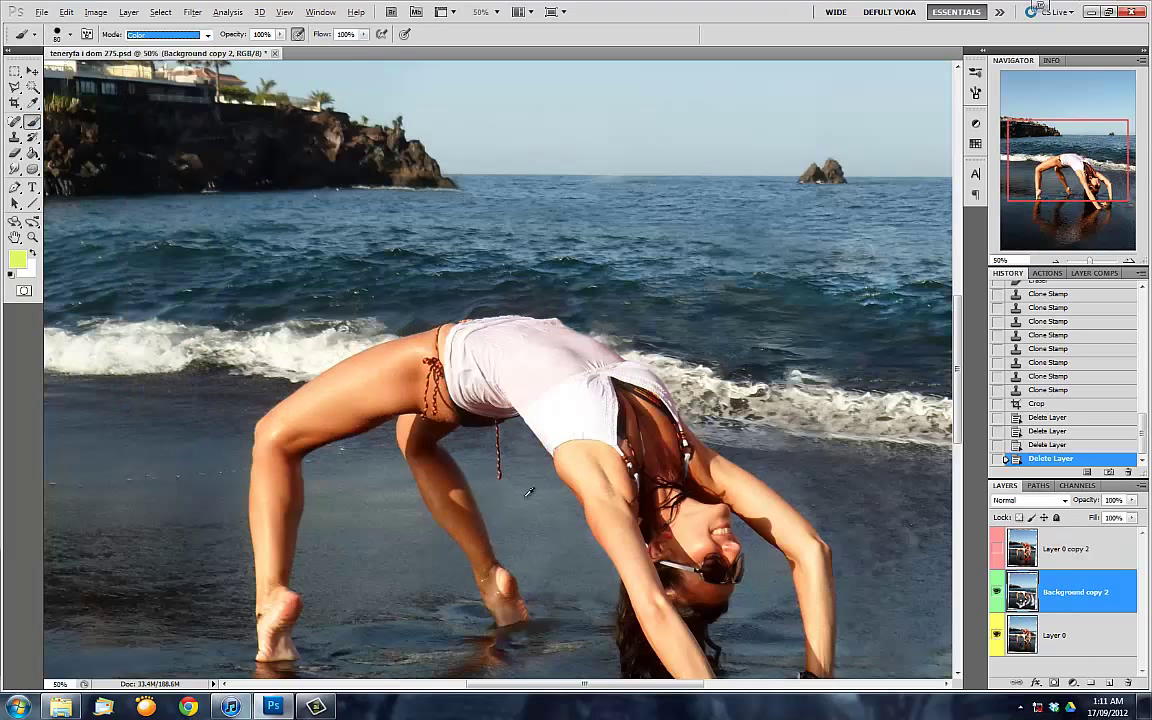
{"action": "key", "text": "3"}
{"action": "key", "text": "8"}
{"action": "mouse_move", "coordinate": [450, 330]}
{"action": "left_mouse_down"}
{"action": "mouse_move", "coordinate": [560, 360]}
{"action": "mouse_move", "coordinate": [587, 342]}
{"action": "left_mouse_up"}
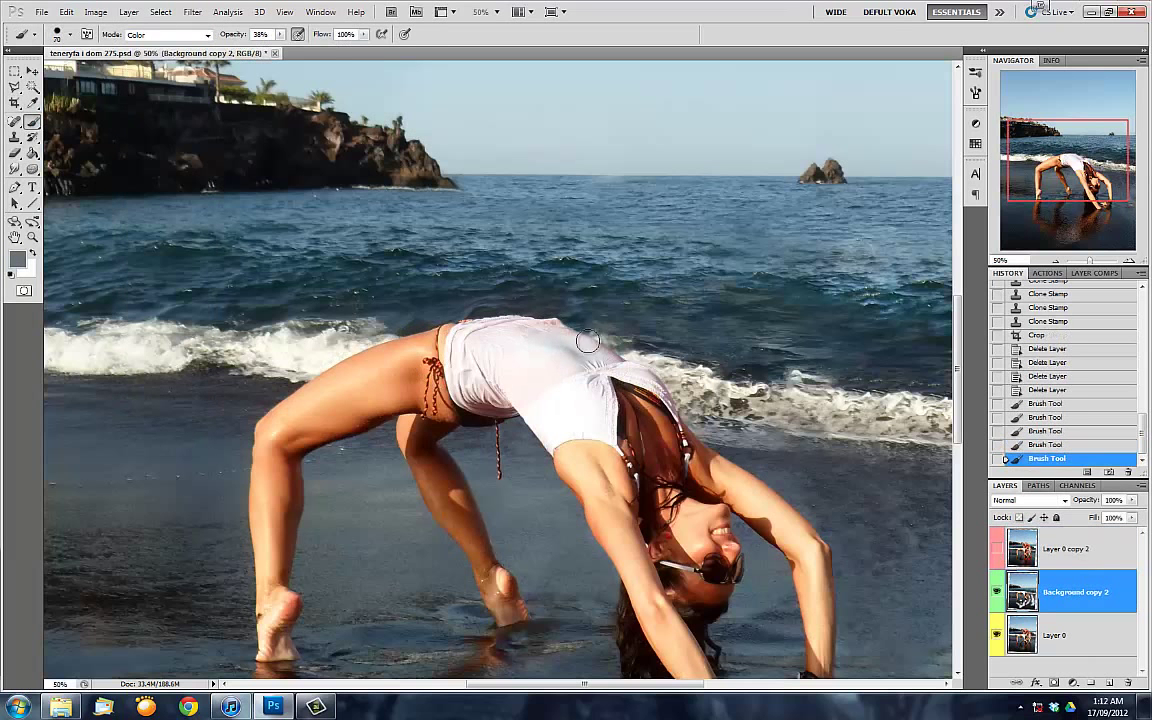
{"action": "mouse_move", "coordinate": [442, 295]}
{"action": "left_mouse_down"}
{"action": "mouse_move", "coordinate": [577, 340]}
{"action": "mouse_move", "coordinate": [461, 334]}
{"action": "left_mouse_up"}
{"action": "key", "text": "ctrl+minus"}
{"action": "key", "text": "ctrl+minus"}
{"action": "key", "text": "ctrl+minus"}
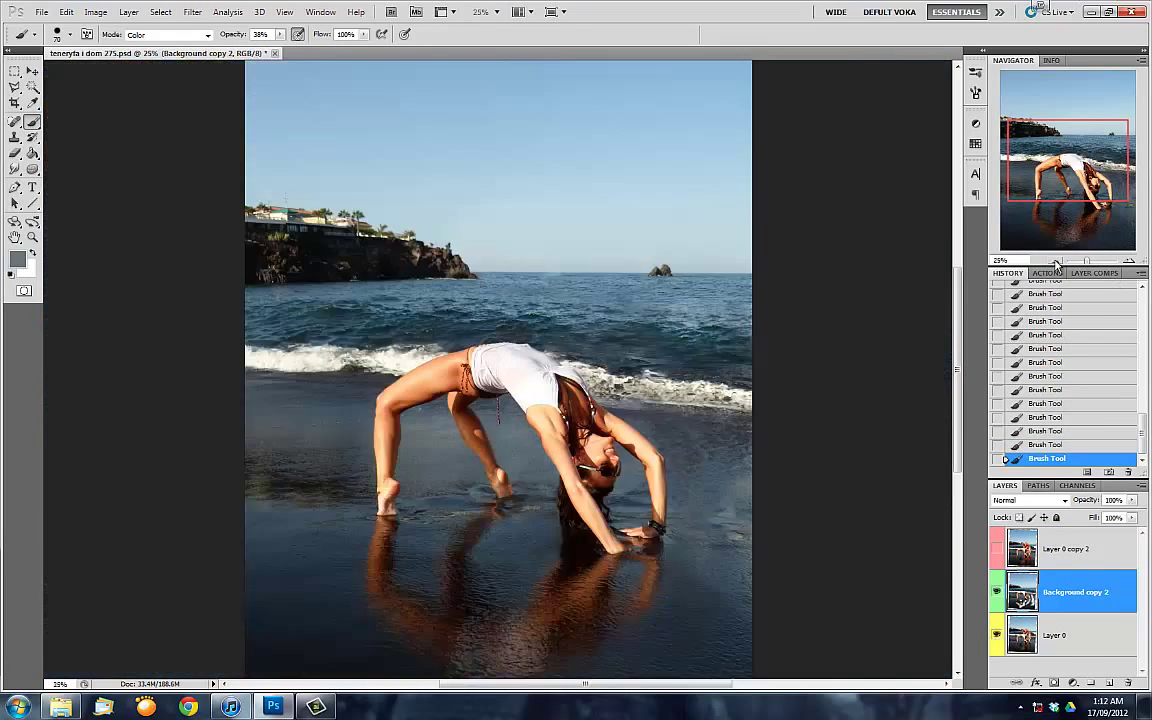
Add a Color Balance layer with midtones at Blue +15 and highlights warmed slightly toward red
{"action": "left_click", "coordinate": [1072, 682]}
{"action": "left_click", "coordinate": [1062, 545]}
{"action": "left_click_drag", "start_coordinate": [872, 282], "coordinate": [869, 282]}
{"action": "left_click", "coordinate": [852, 179]}
{"action": "left_click_drag", "start_coordinate": [872, 222], "coordinate": [908, 212]}
Add a Curves adjustment with a contrast S-curve and try a gradient on its mask
{"action": "left_click", "coordinate": [1072, 682]}
{"action": "left_click", "coordinate": [960, 460]}
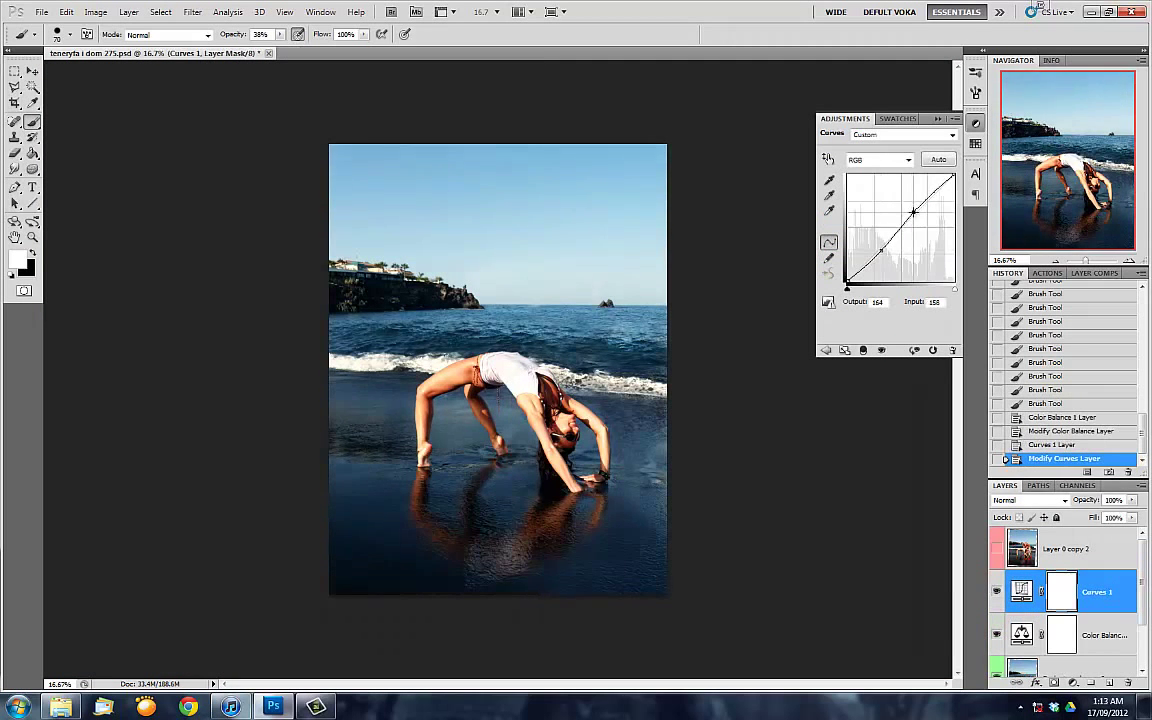
{"action": "left_click", "coordinate": [884, 244]}
{"action": "key", "text": "x"}
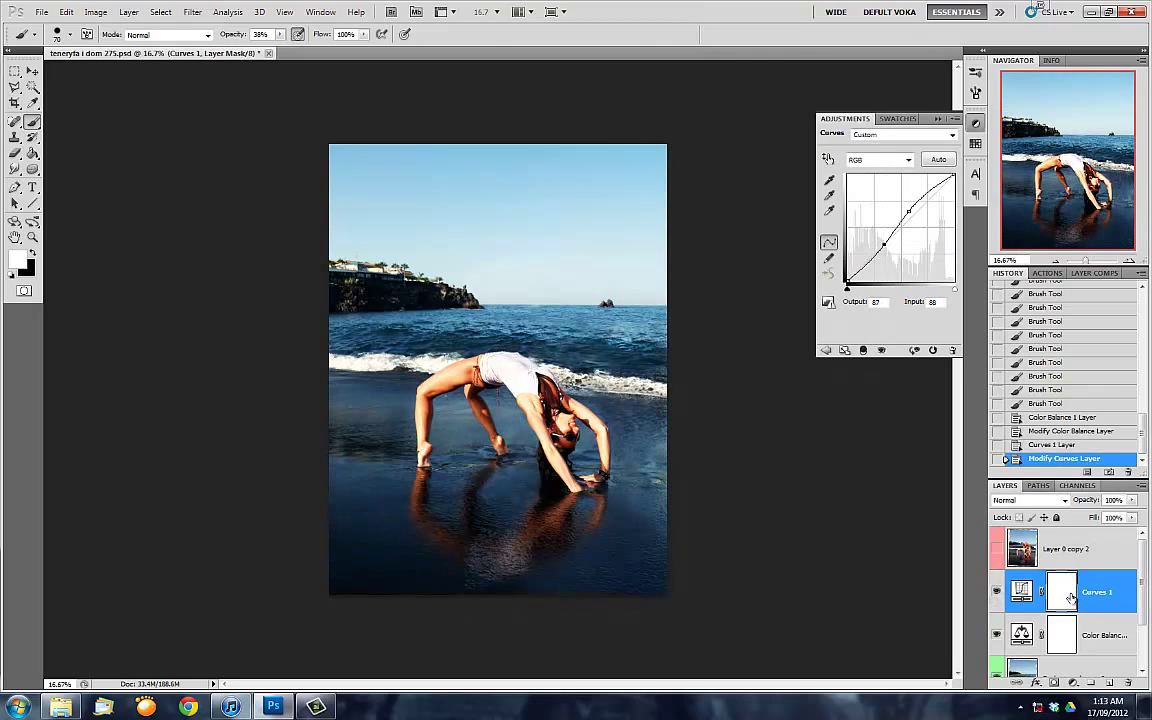
{"action": "left_click", "coordinate": [32, 153]}
{"action": "key", "text": "shift+g"}
{"action": "left_click_drag", "start_coordinate": [500, 300], "coordinate": [500, 590]}
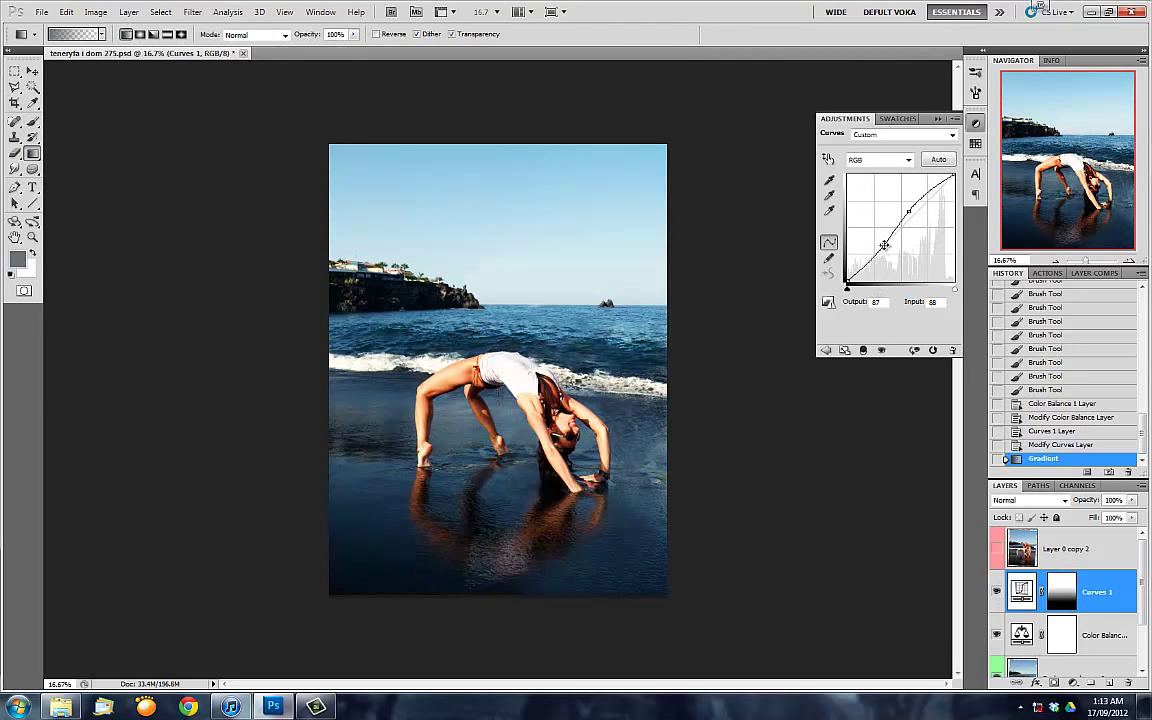
{"action": "mouse_move", "coordinate": [884, 244]}
{"action": "left_mouse_down"}
{"action": "mouse_move", "coordinate": [897, 234]}
{"action": "mouse_move", "coordinate": [881, 250]}
{"action": "left_mouse_up"}
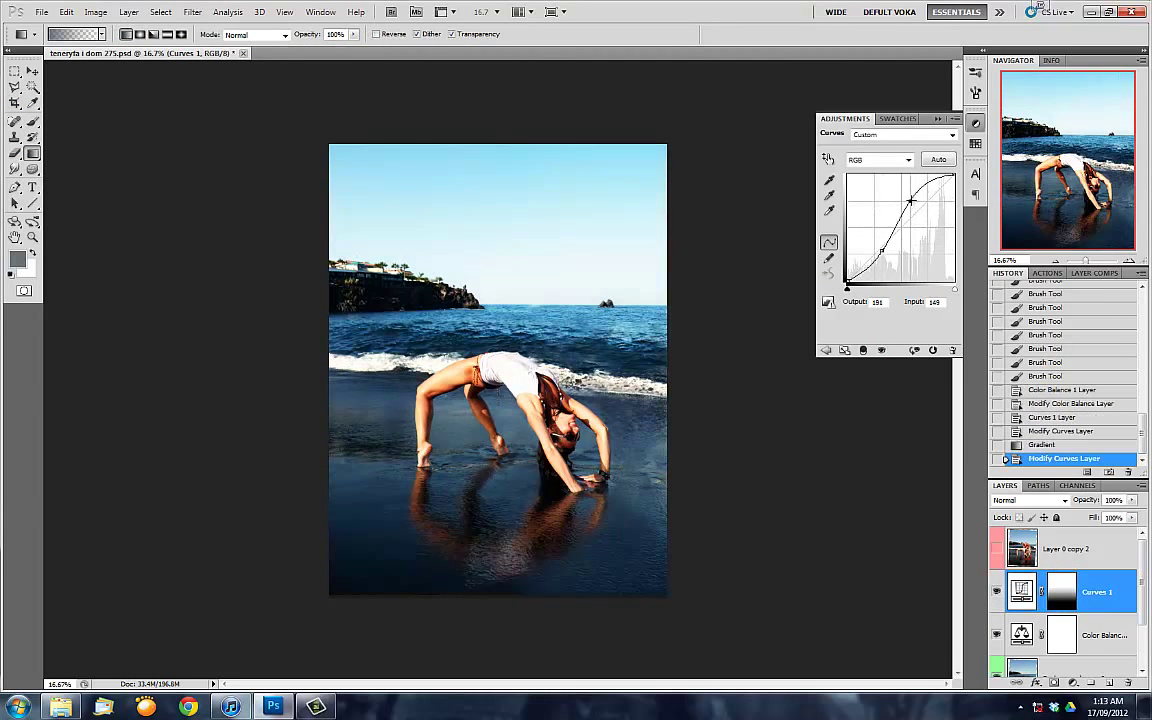
{"action": "left_click", "coordinate": [908, 212]}
Disable and re-enable the Curves mask, then clear it back to white
{"action": "right_click", "coordinate": [1062, 591]}
{"action": "left_click", "coordinate": [1040, 455]}
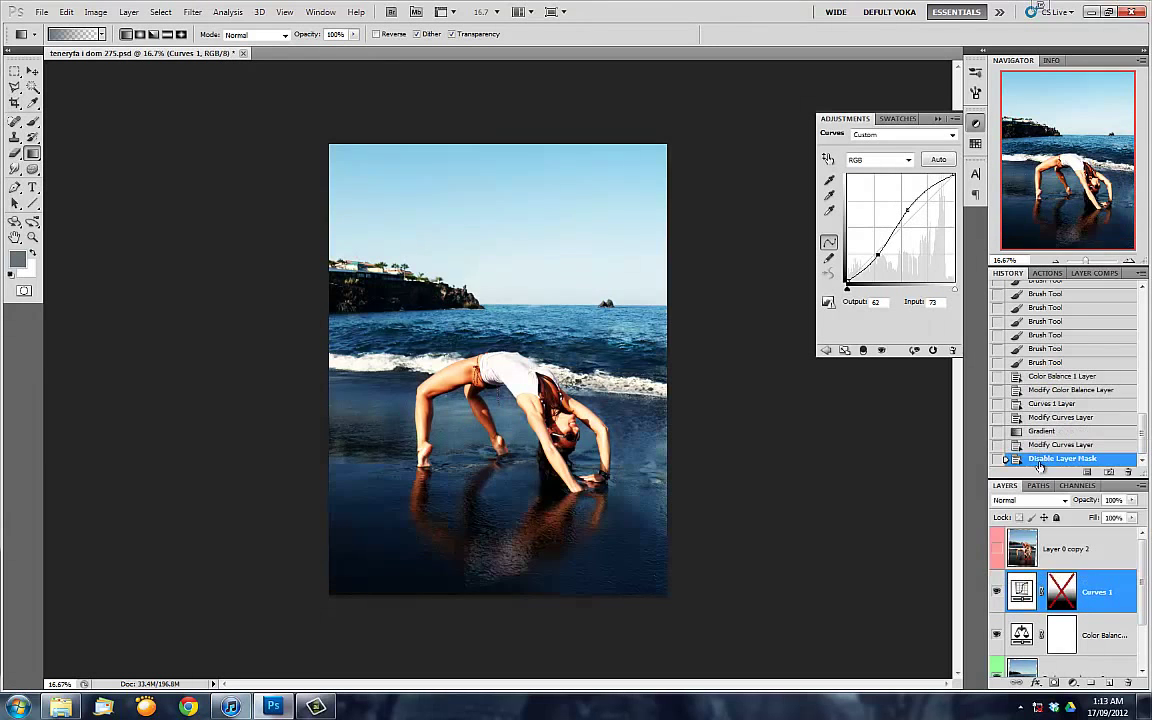
{"action": "right_click", "coordinate": [1062, 592]}
{"action": "left_click", "coordinate": [1040, 455]}
{"action": "key", "text": "ctrl+a"}
{"action": "key", "text": "Delete"}
{"action": "key", "text": "ctrl+d"}
Paint black over the woman on the Curves mask to exclude her, then compare
{"action": "key", "text": "b"}
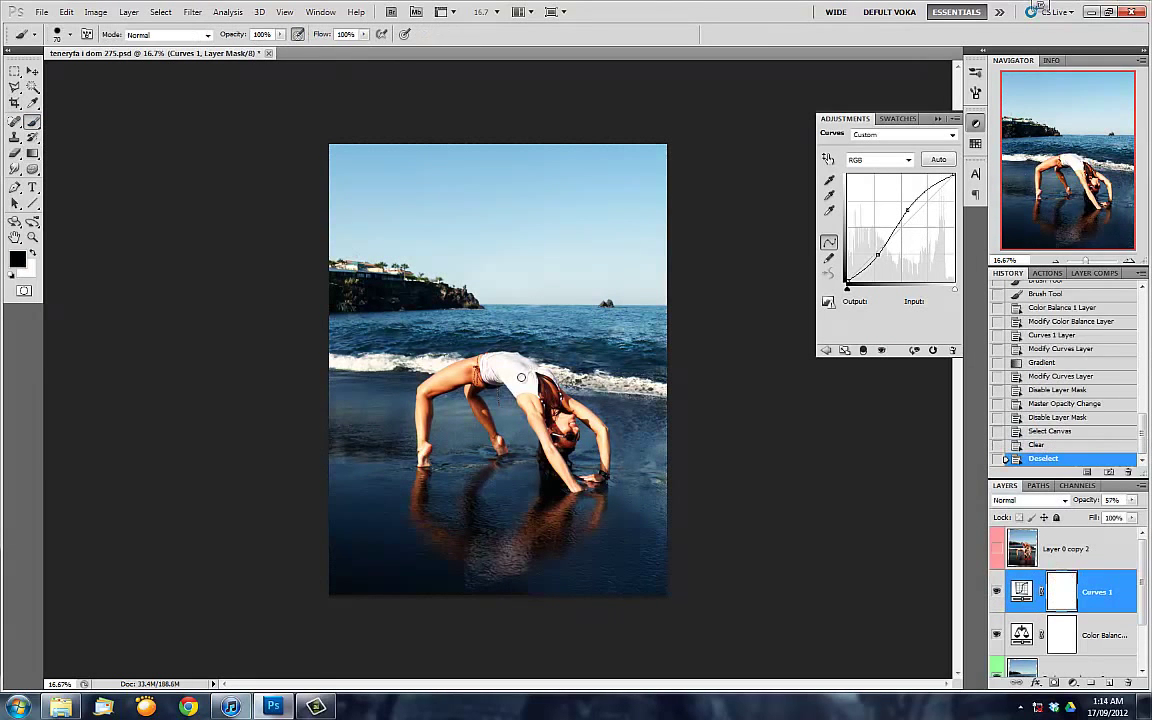
{"action": "left_click", "coordinate": [518, 383]}
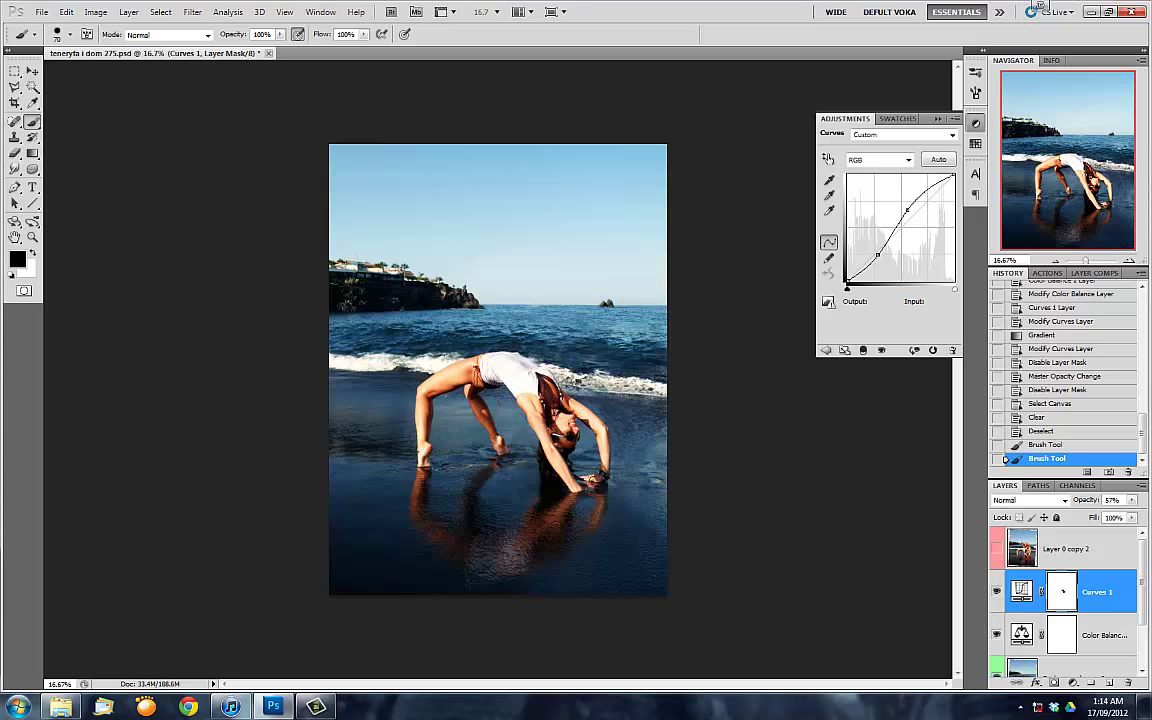
{"action": "left_click_drag", "start_coordinate": [525, 366], "coordinate": [457, 389]}
{"action": "left_click_drag", "start_coordinate": [389, 348], "coordinate": [378, 420]}
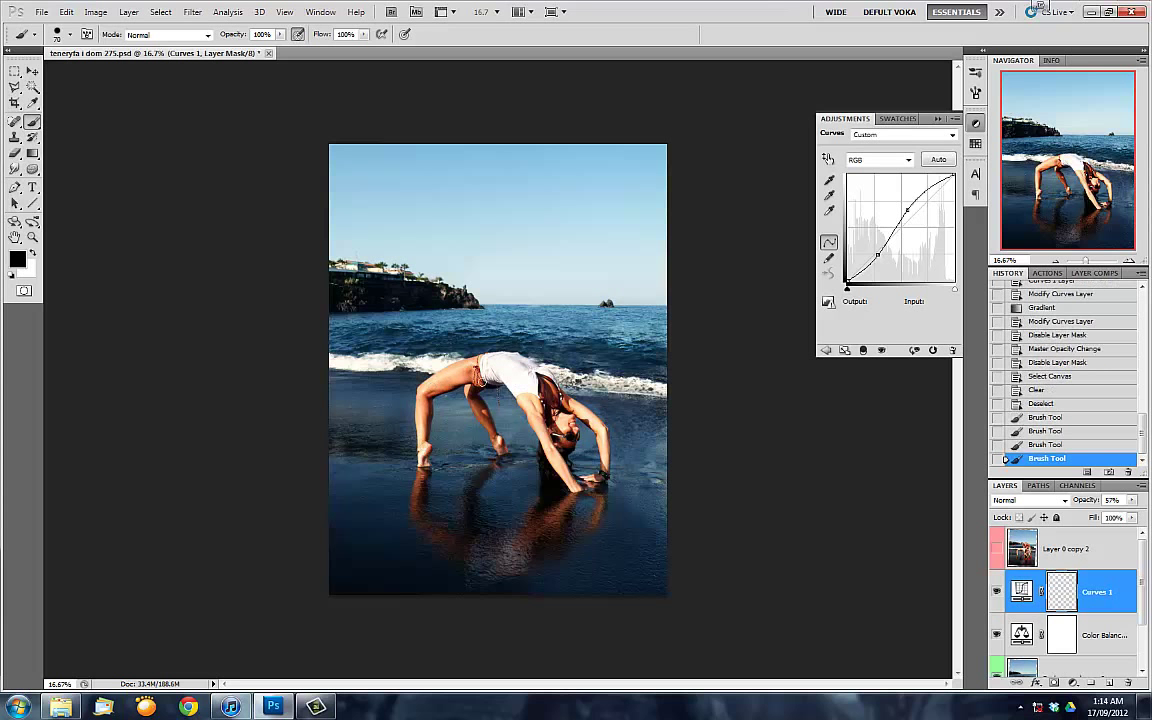
{"action": "left_click_drag", "start_coordinate": [468, 355], "coordinate": [440, 400]}
{"action": "left_click_drag", "start_coordinate": [430, 380], "coordinate": [420, 440]}
{"action": "left_click_drag", "start_coordinate": [468, 355], "coordinate": [500, 420]}
{"action": "left_click_drag", "start_coordinate": [540, 380], "coordinate": [580, 450]}
{"action": "left_click", "coordinate": [997, 593]}
{"action": "left_click", "coordinate": [997, 593]}
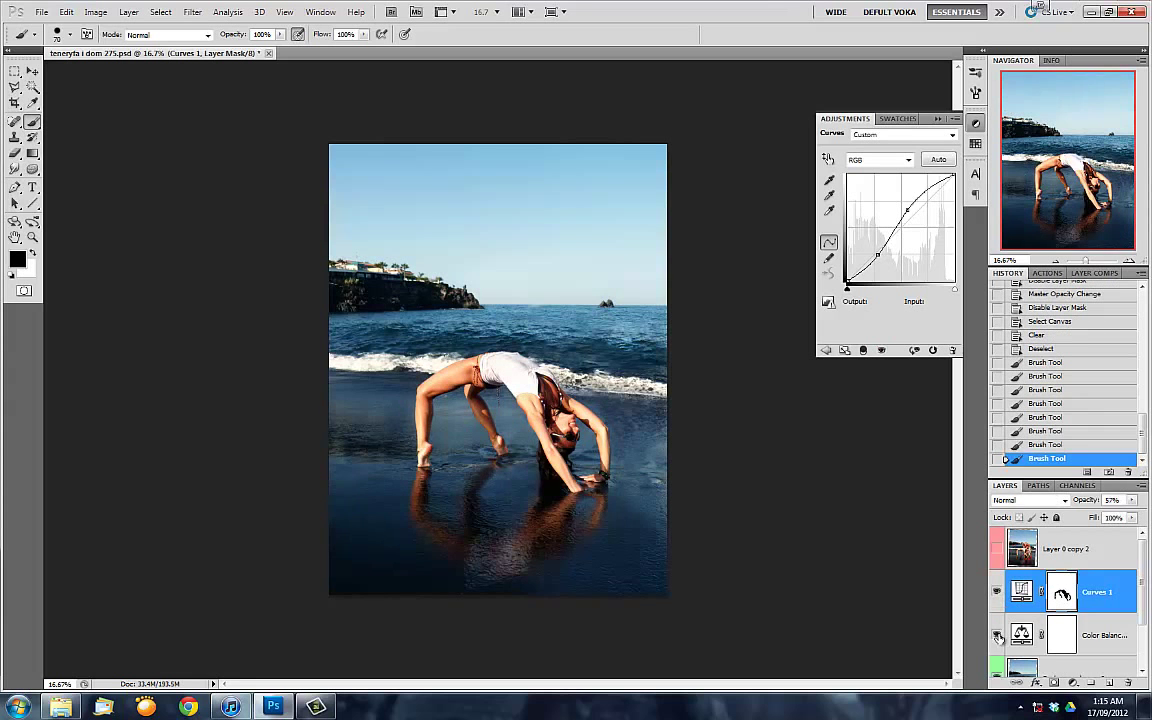
{"action": "key", "text": "ctrl+minus"}
Add a Photo Filter layer using Warming Filter (81) at 12% density
{"action": "left_click", "coordinate": [1072, 682]}
{"action": "left_click", "coordinate": [1010, 504]}
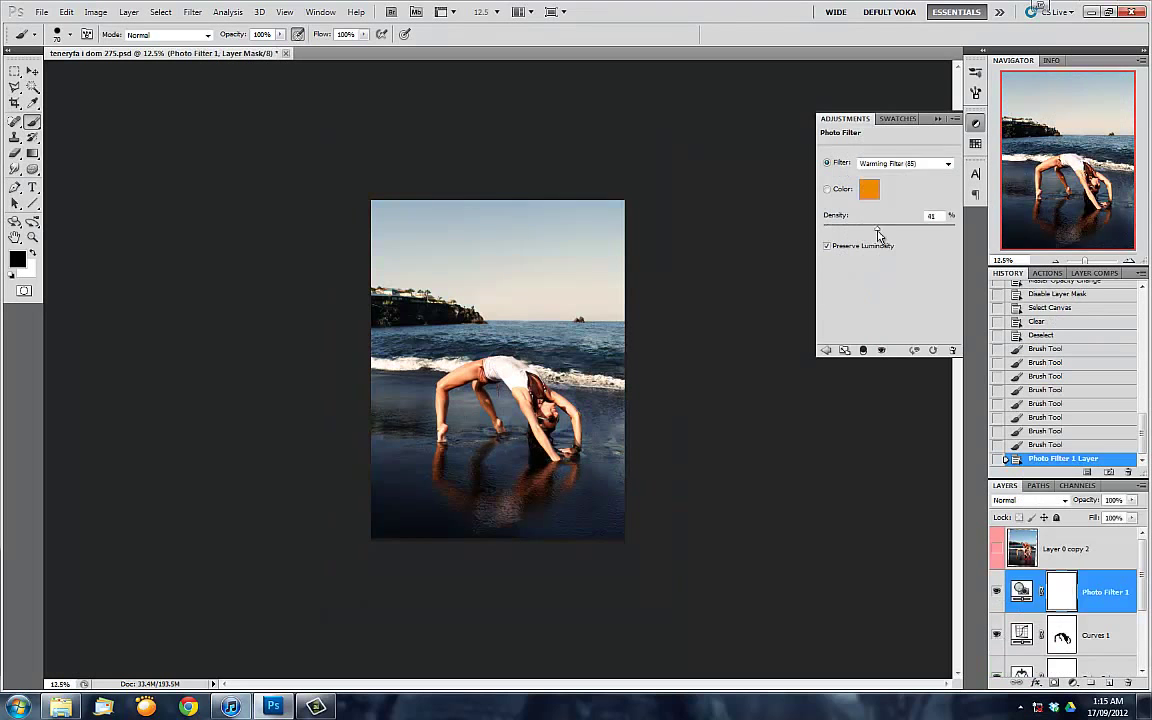
{"action": "left_click", "coordinate": [900, 163]}
{"action": "left_click", "coordinate": [889, 190]}
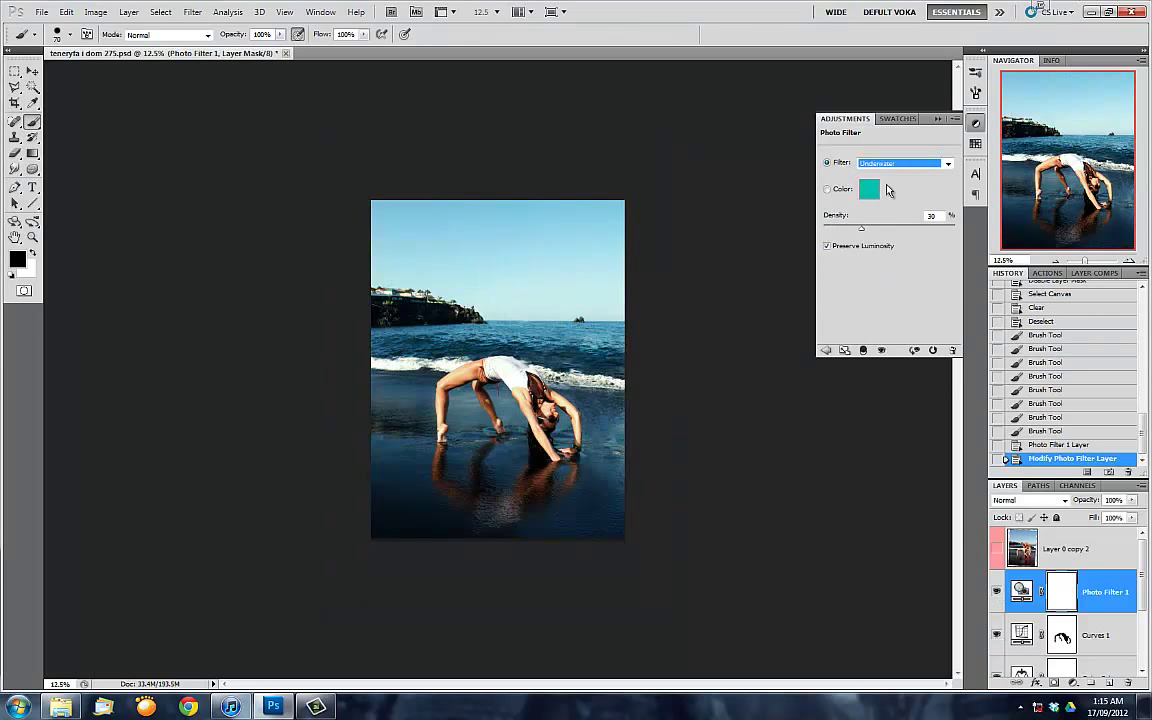
{"action": "left_click", "coordinate": [900, 163]}
{"action": "left_click", "coordinate": [890, 188]}
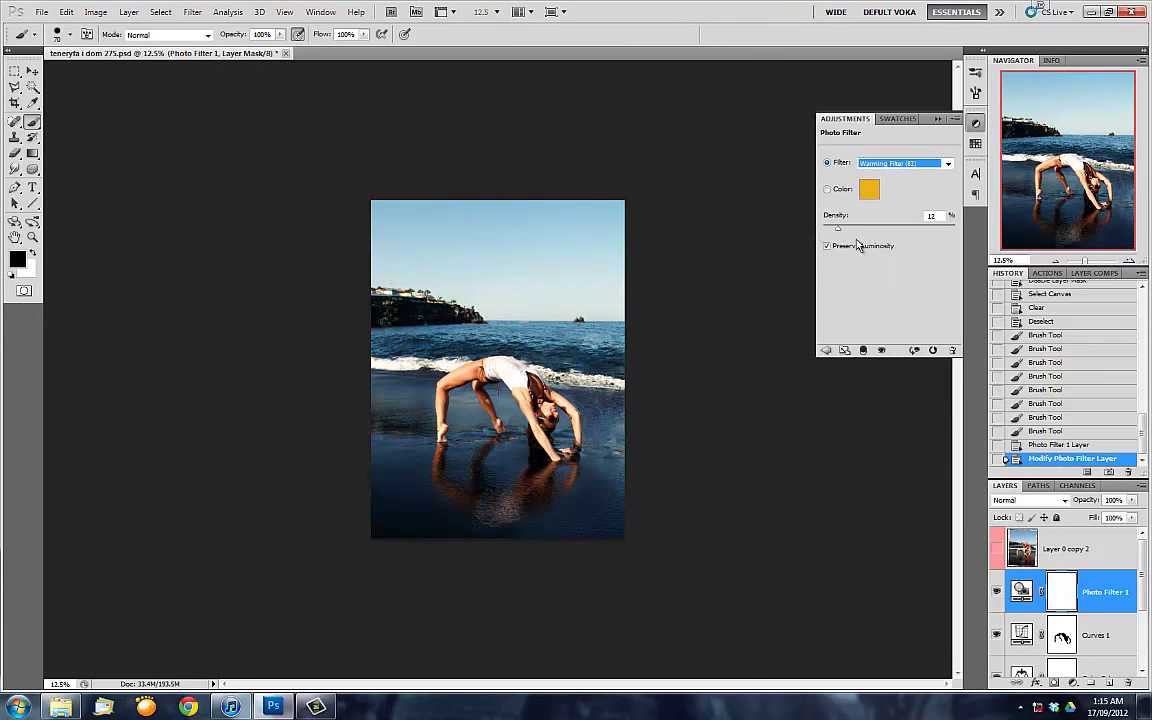
{"action": "left_click", "coordinate": [975, 122]}
{"action": "key", "text": "ctrl+plus"}
Delete Layer 0 copy 2 and flatten the image to a single Background layer
{"action": "left_click_drag", "start_coordinate": [1068, 549], "coordinate": [1070, 600]}
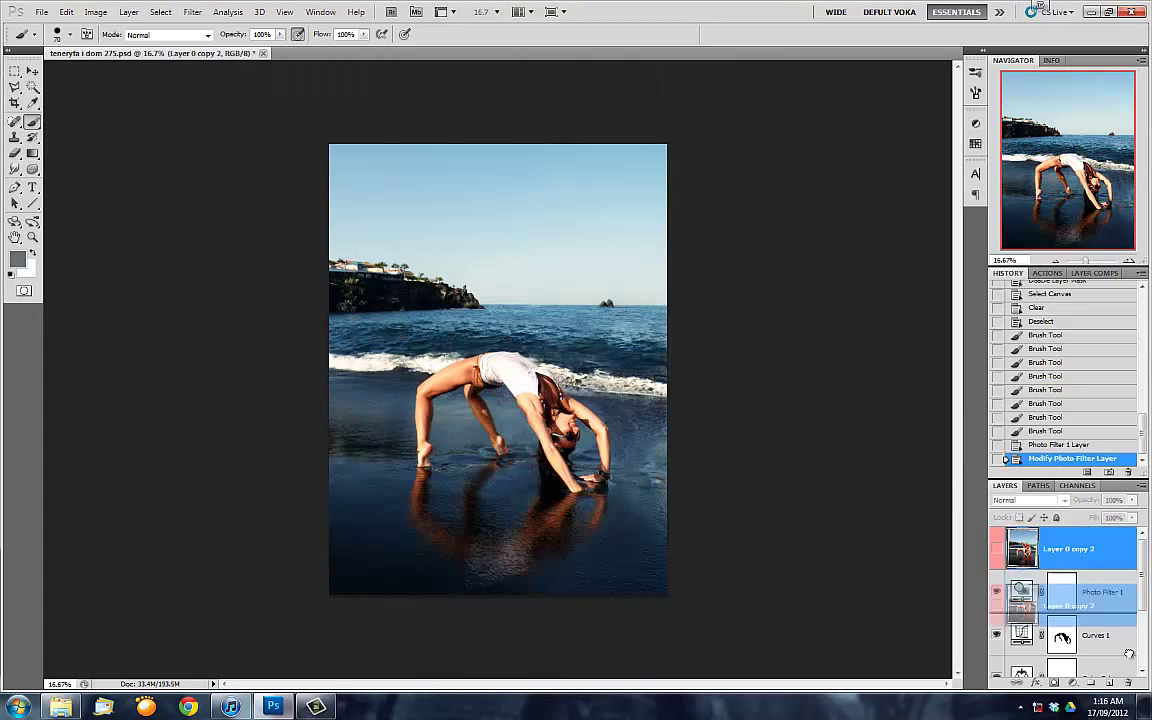
{"action": "left_click_drag", "start_coordinate": [1128, 653], "coordinate": [1128, 682]}
{"action": "left_click", "coordinate": [128, 12]}
{"action": "left_click", "coordinate": [150, 208]}
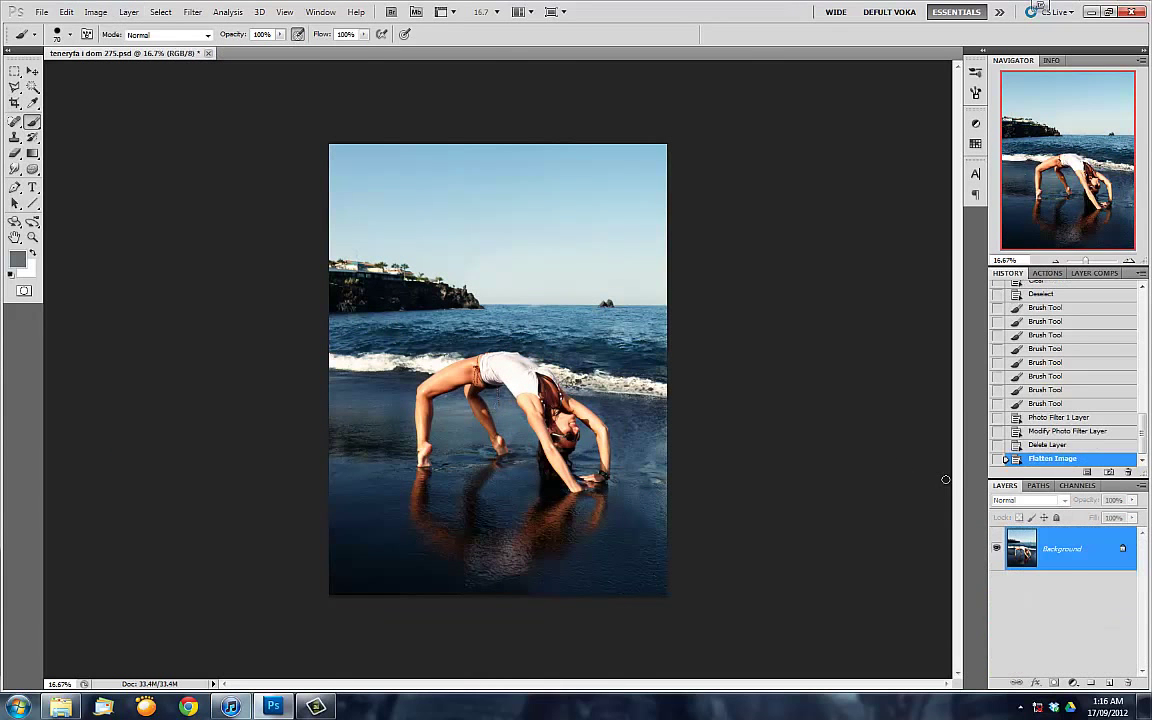
Snapshot the flattened result, compare it with the original, and start Save As in PSD format
{"action": "scroll", "coordinate": [1070, 370], "scroll_direction": "up", "scroll_amount": 10}
{"action": "left_click", "coordinate": [1045, 317]}
{"action": "key", "text": "ctrl+plus"}
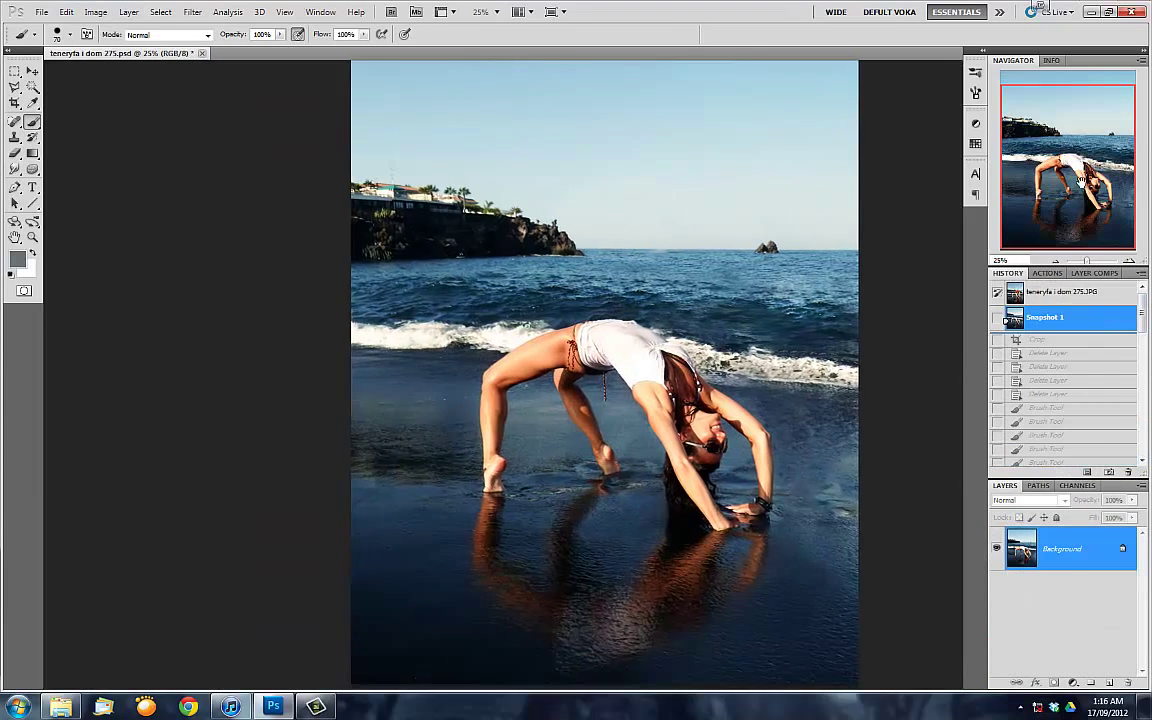
{"action": "key", "text": "Tab"}
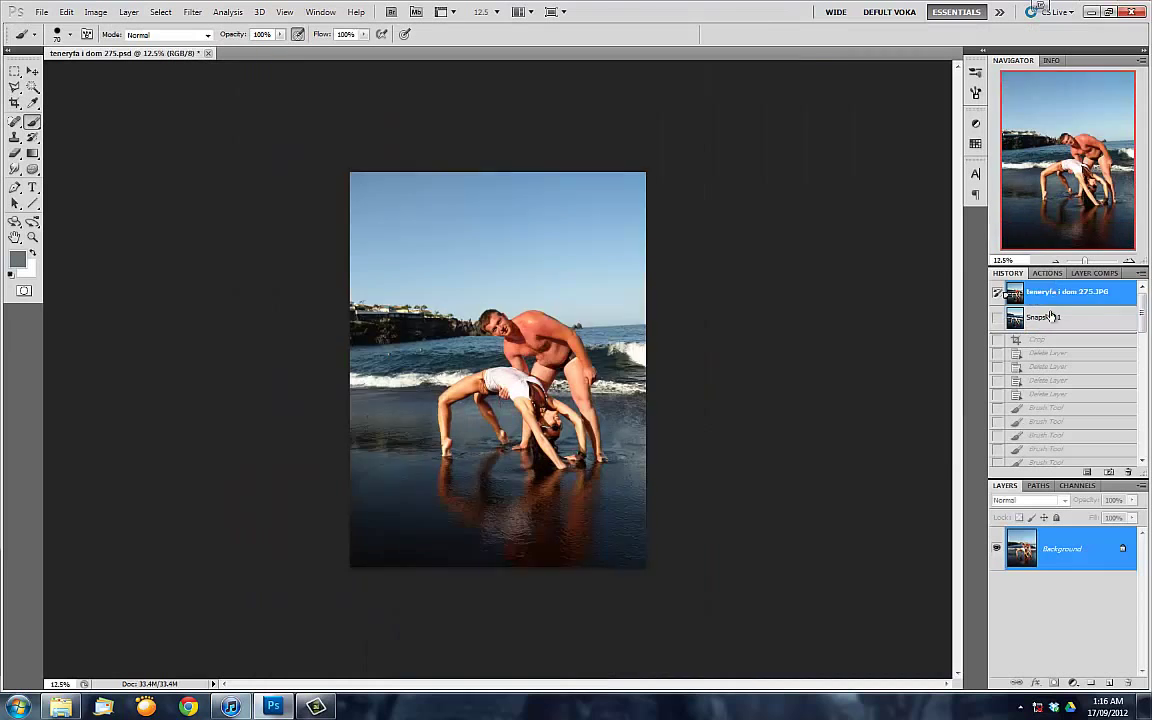
{"action": "left_click", "coordinate": [1046, 295]}
{"action": "left_click", "coordinate": [1044, 317]}
{"action": "left_click", "coordinate": [42, 12]}
{"action": "left_click", "coordinate": [60, 219]}
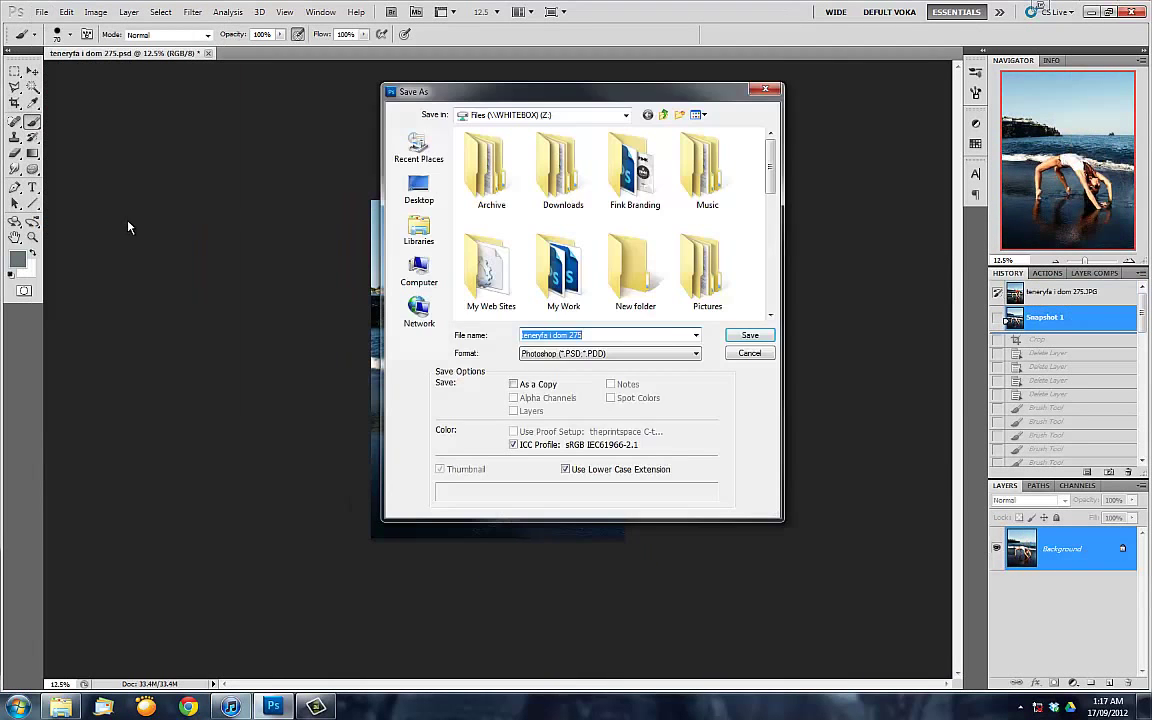